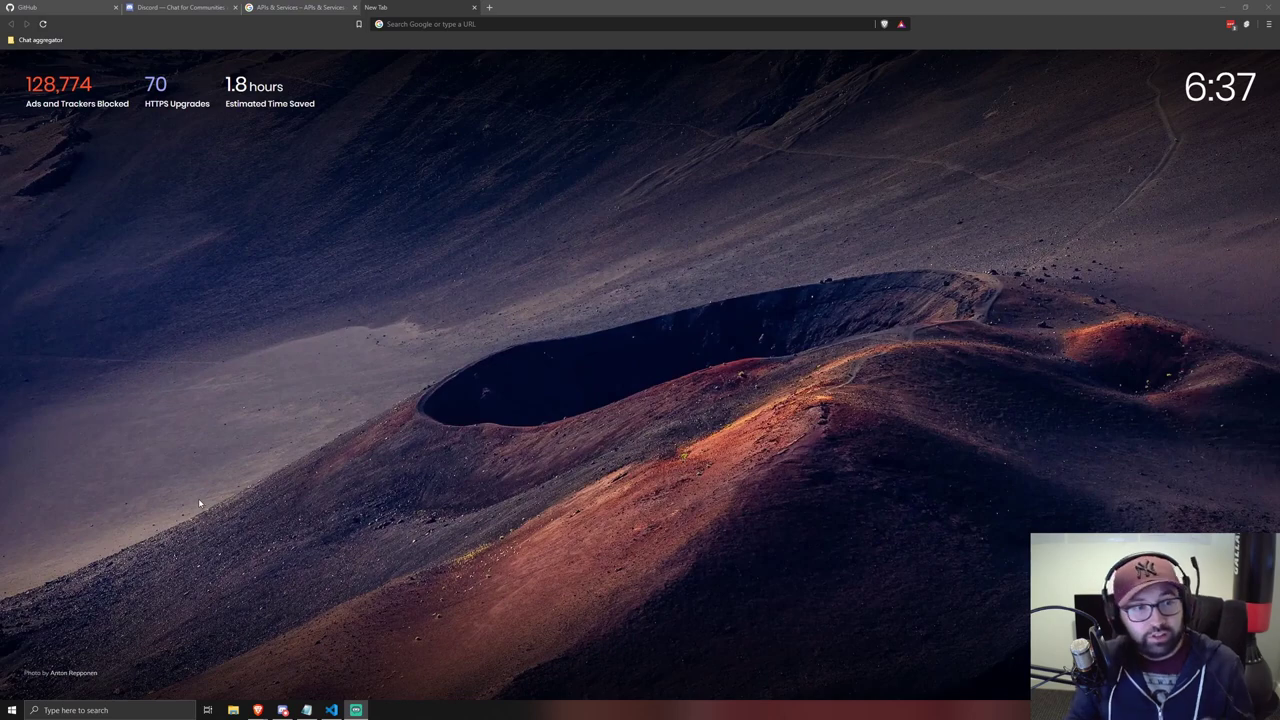
- Open the mds-chat-aggregator repository from the signed-in account's list of repositories on GitHub
left_click(58, 5)
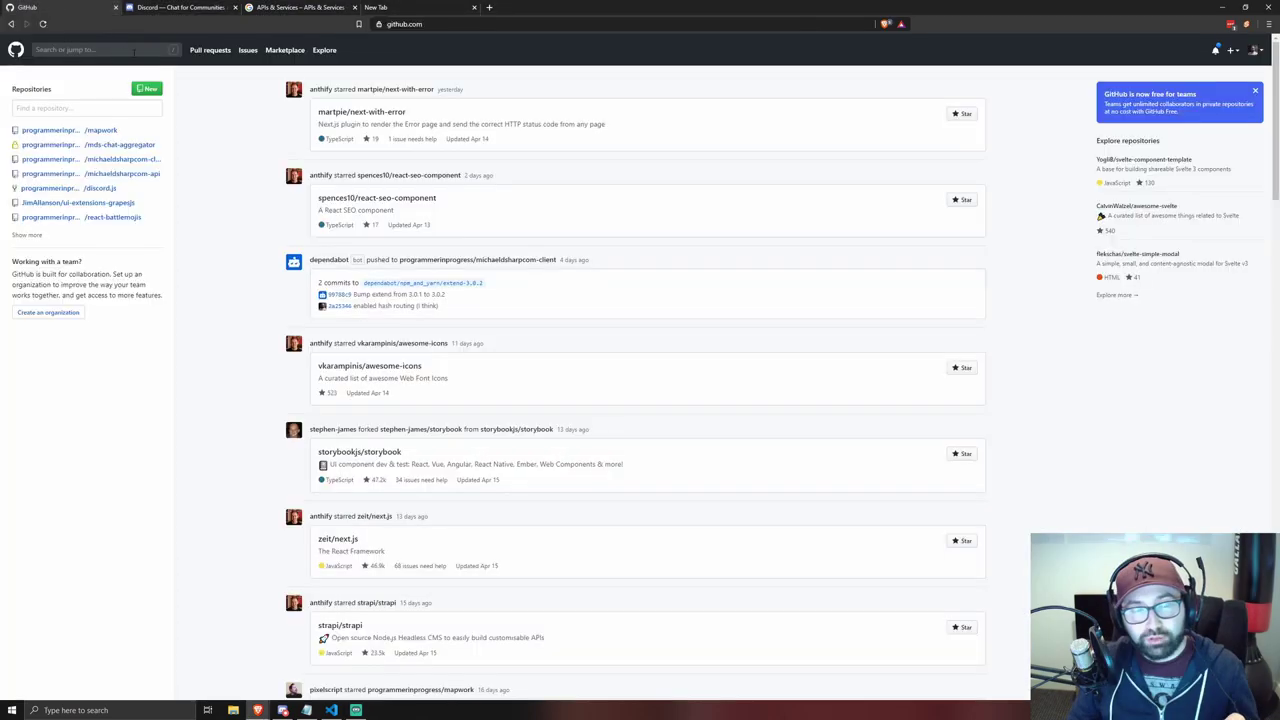
left_click(1253, 50)
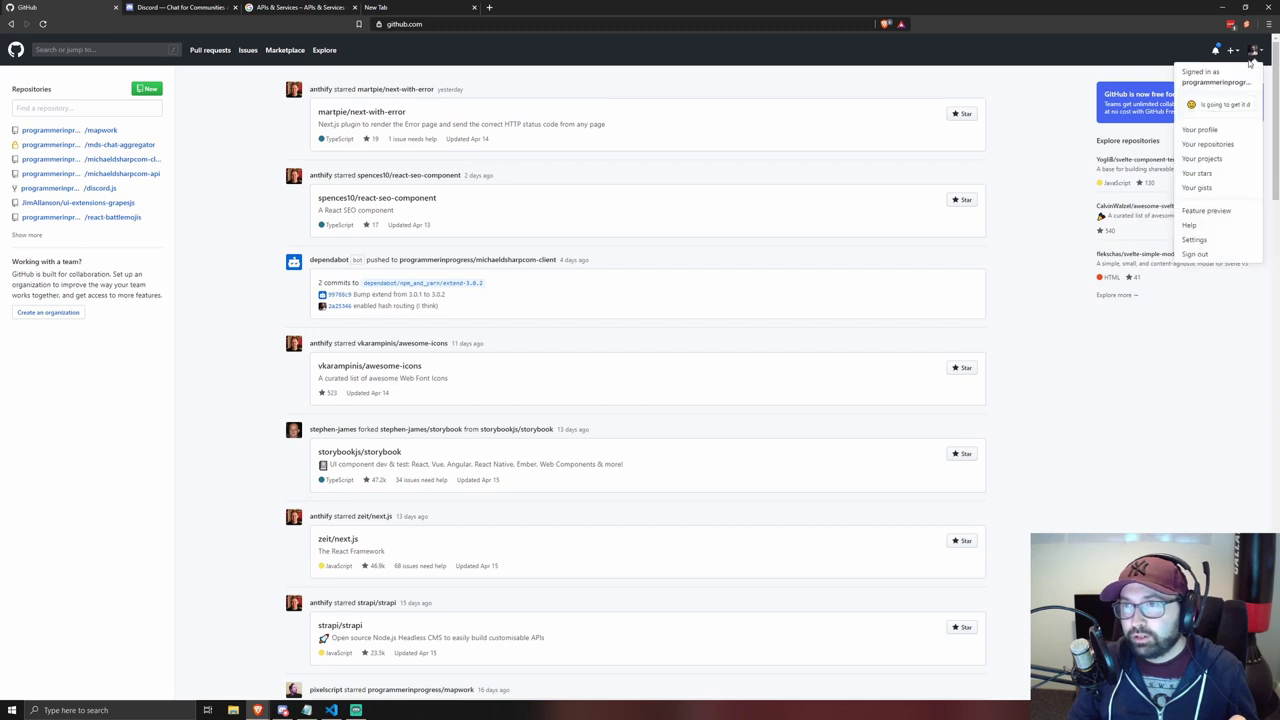
left_click(1200, 147)
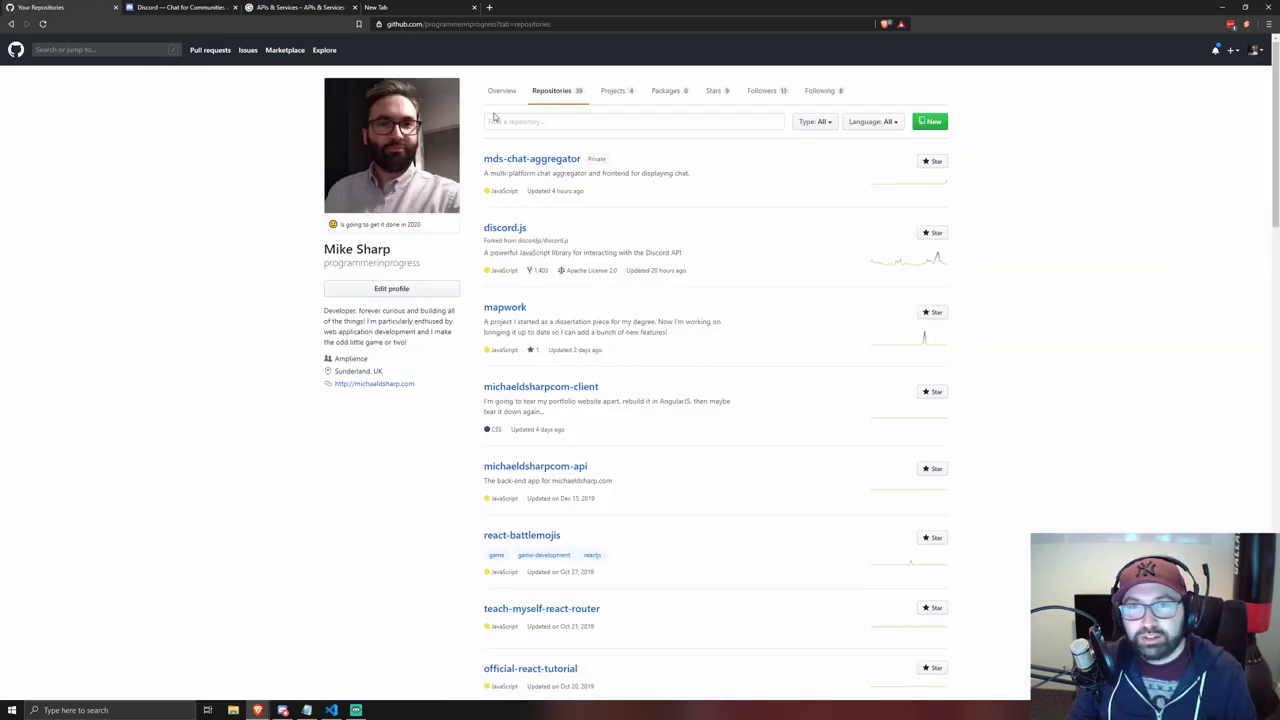
left_click(538, 161)
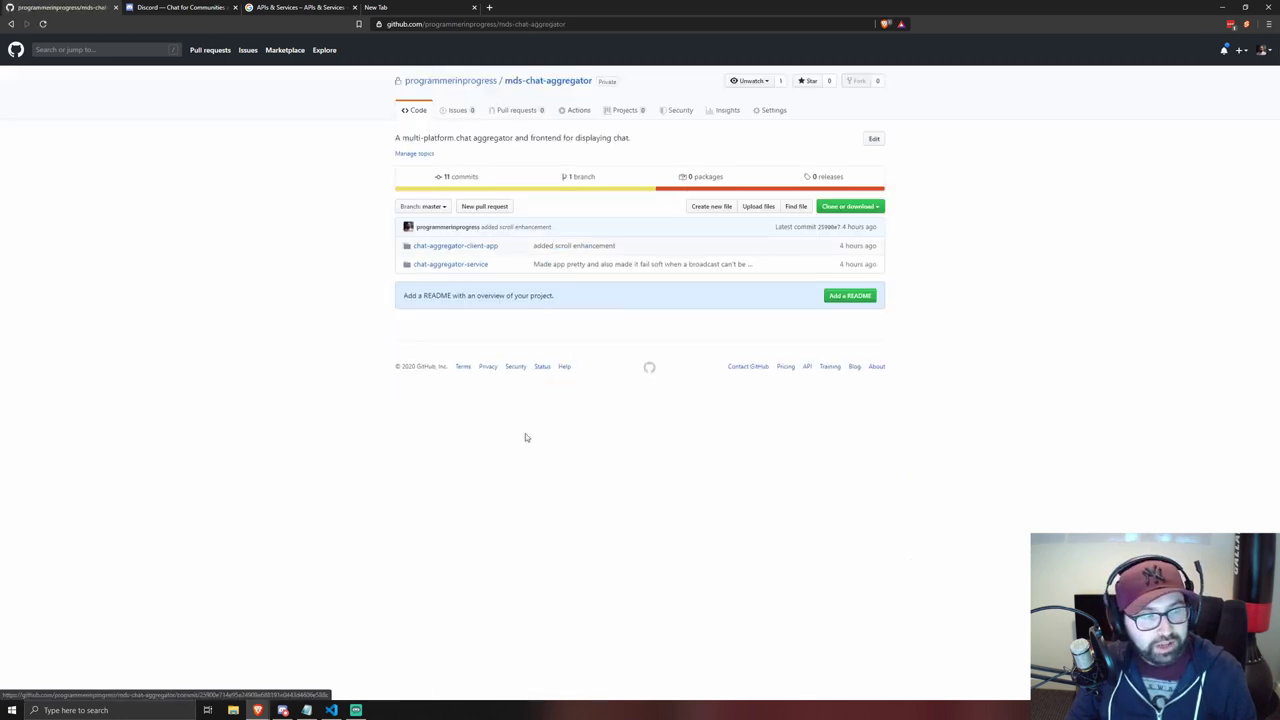
- Copy the mds-chat-aggregator repository's SSH clone URL and switch to Visual Studio Code
left_click(859, 209)
left_click(775, 259)
key("ctrl+c")
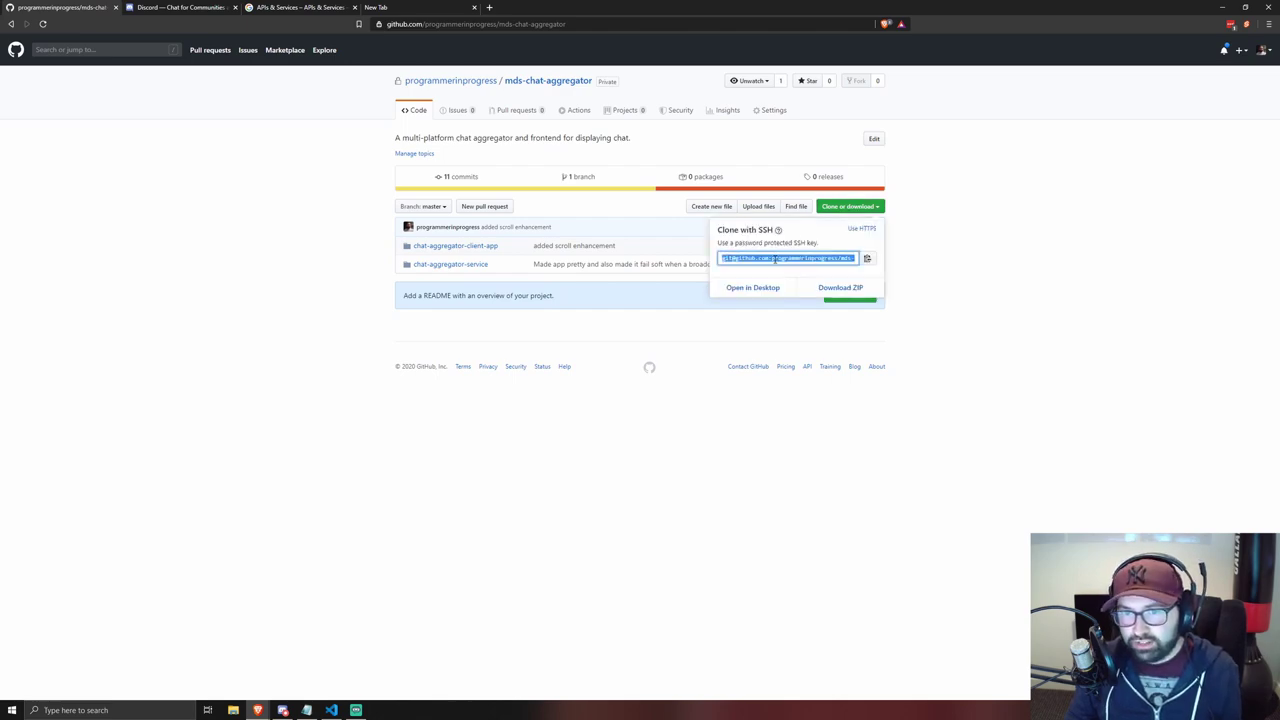
left_click(334, 715)
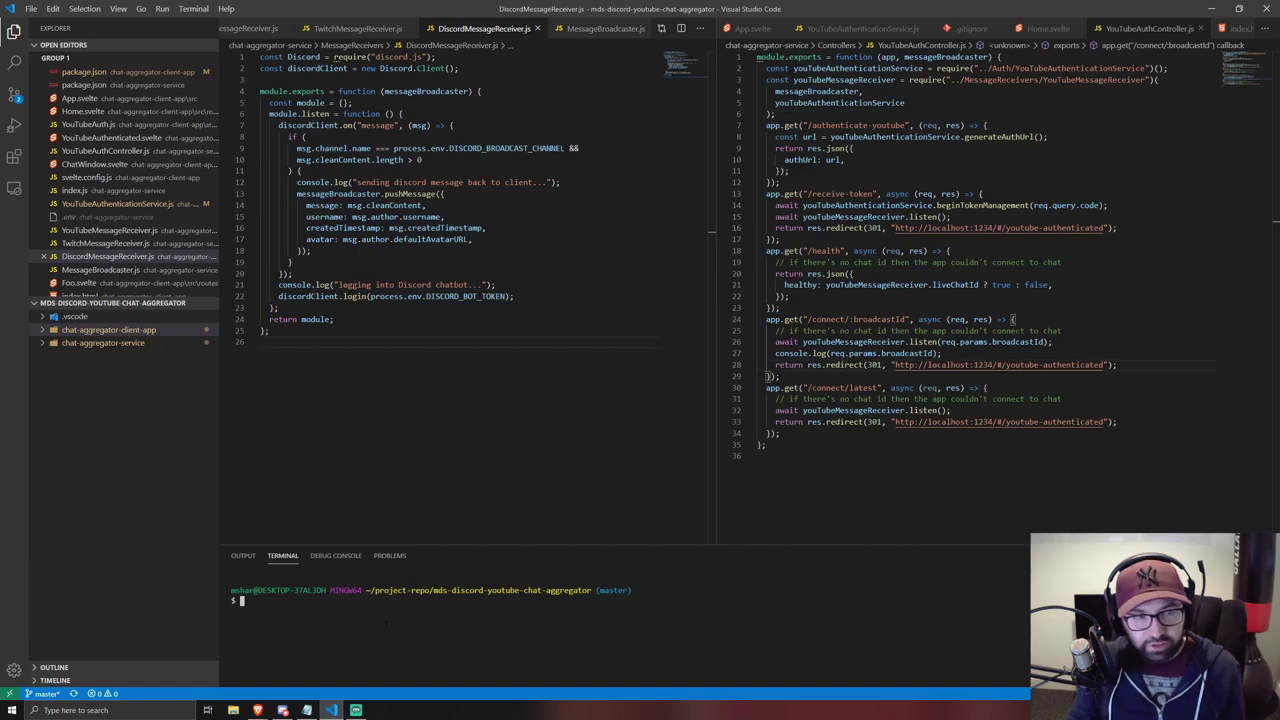
type("git clone")
key("ctrl+v")
key("BackSpace")
key("BackSpace")
key("BackSpace")
key("BackSpace")
key("BackSpace")
key("BackSpace")
key("BackSpace")
key("BackSpace")
key("BackSpace")
key("BackSpace")
key("BackSpace")
key("BackSpace")
key("BackSpace")
key("BackSpace")
key("BackSpace")
key("BackSpace")
key("BackSpace")
key("BackSpace")
key("BackSpace")
key("BackSpace")
key("BackSpace")
key("BackSpace")
key("BackSpace")
key("BackSpace")
key("BackSpace")
key("BackSpace")
key("BackSpace")
key("BackSpace")
key("BackSpace")
key("BackSpace")
key("BackSpace")
key("BackSpace")
key("BackSpace")
key("BackSpace")
key("BackSpace")
key("BackSpace")
key("BackSpace")
key("BackSpace")
key("BackSpace")
key("BackSpace")
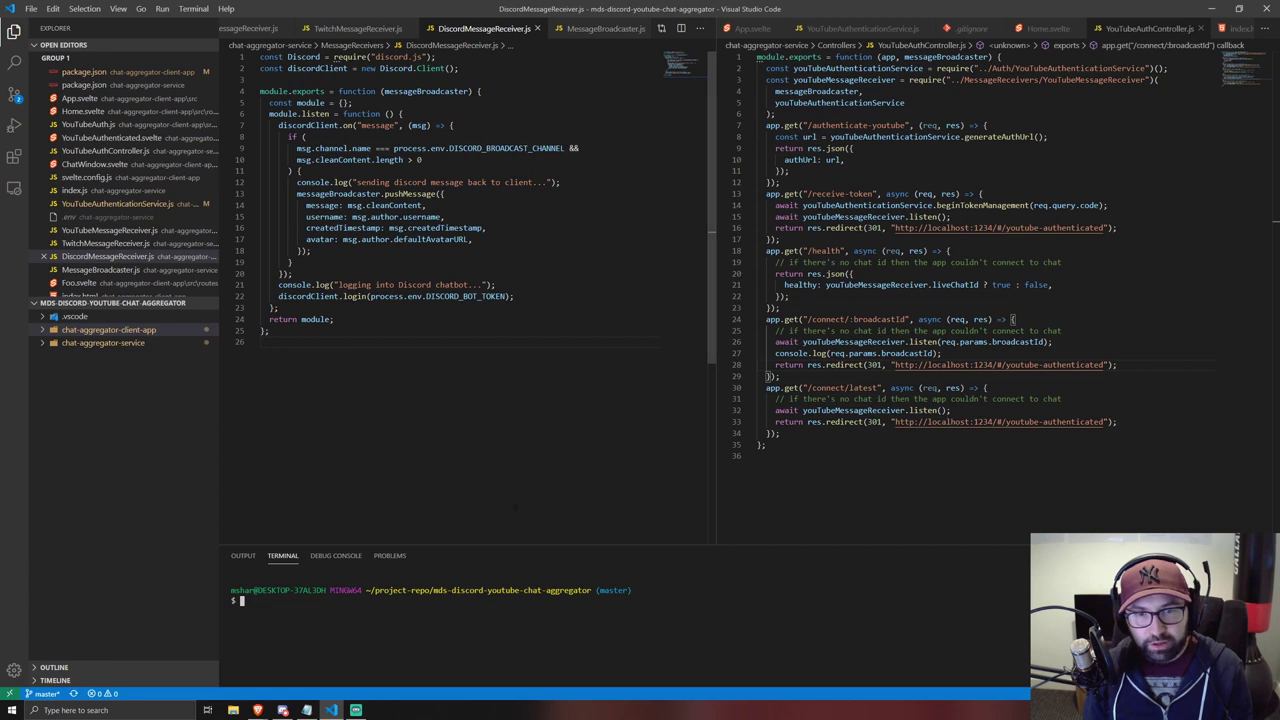
- List the project folder's contents in the terminal with ls and examine the client app and service folders
type("ls")
key("Return")
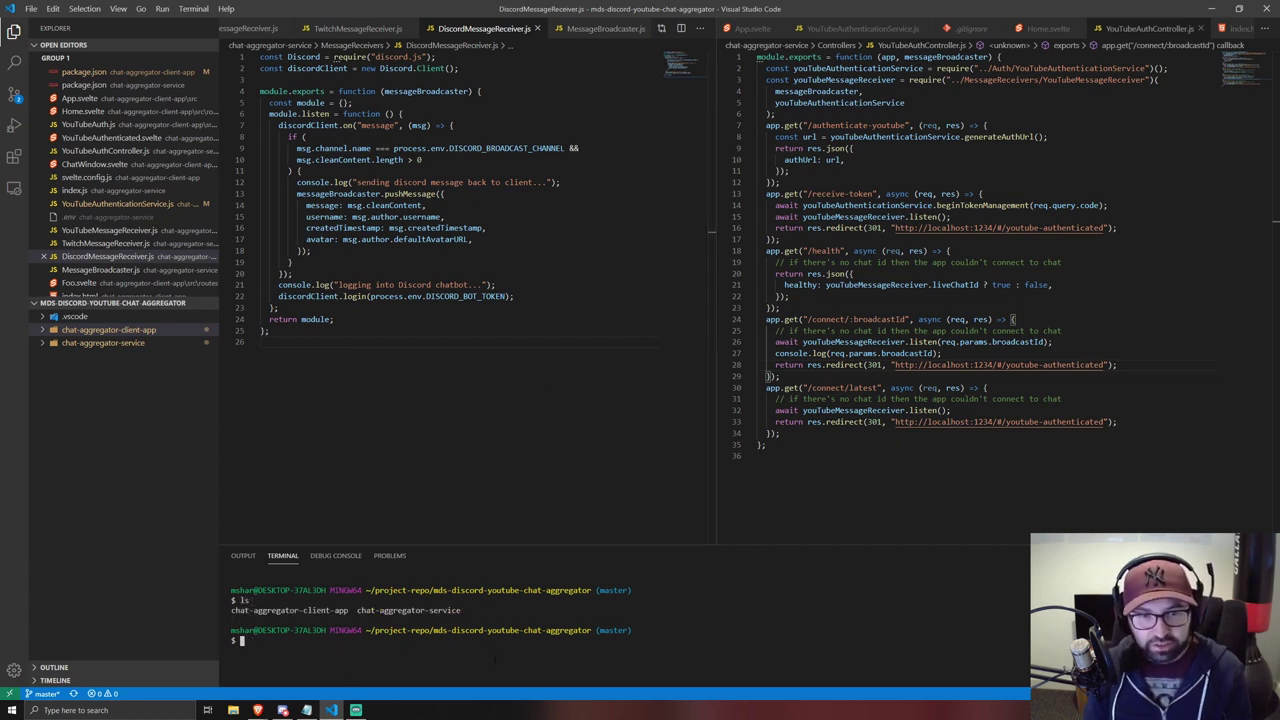
left_click_drag(289, 620, 384, 600)
left_click_drag(434, 600, 340, 620)
left_click(340, 620)
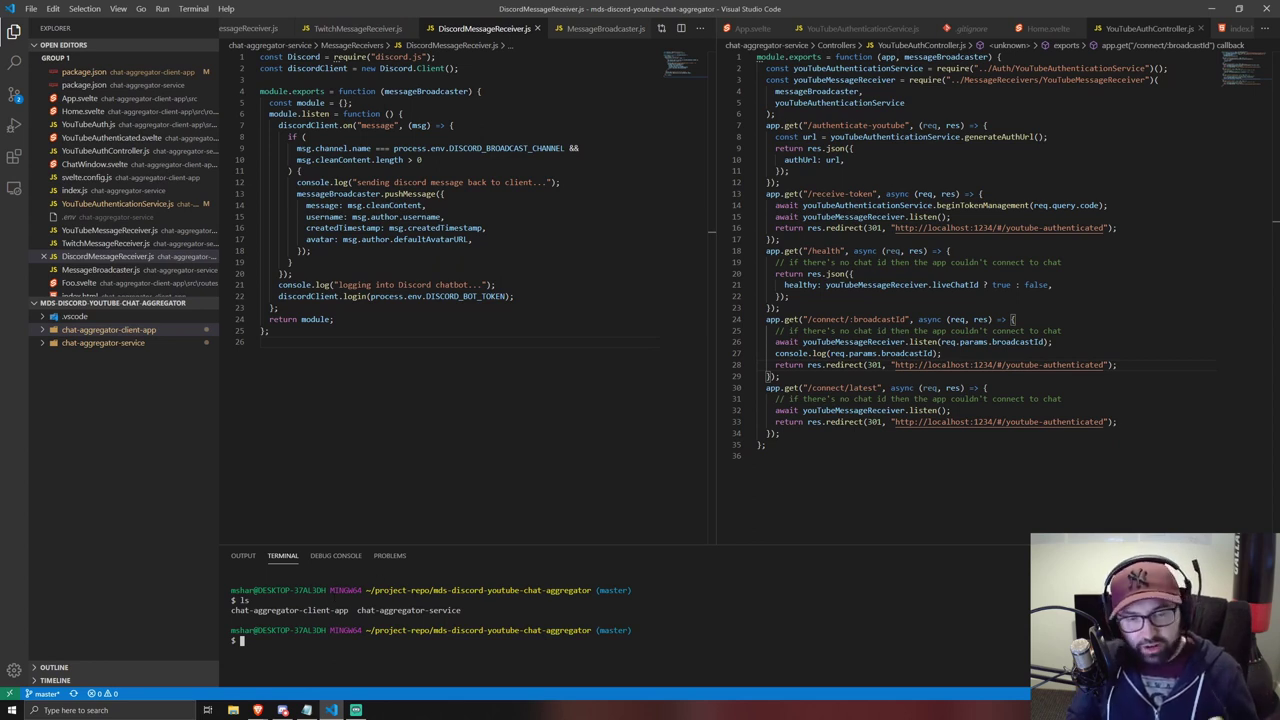
left_click_drag(493, 611, 357, 611)
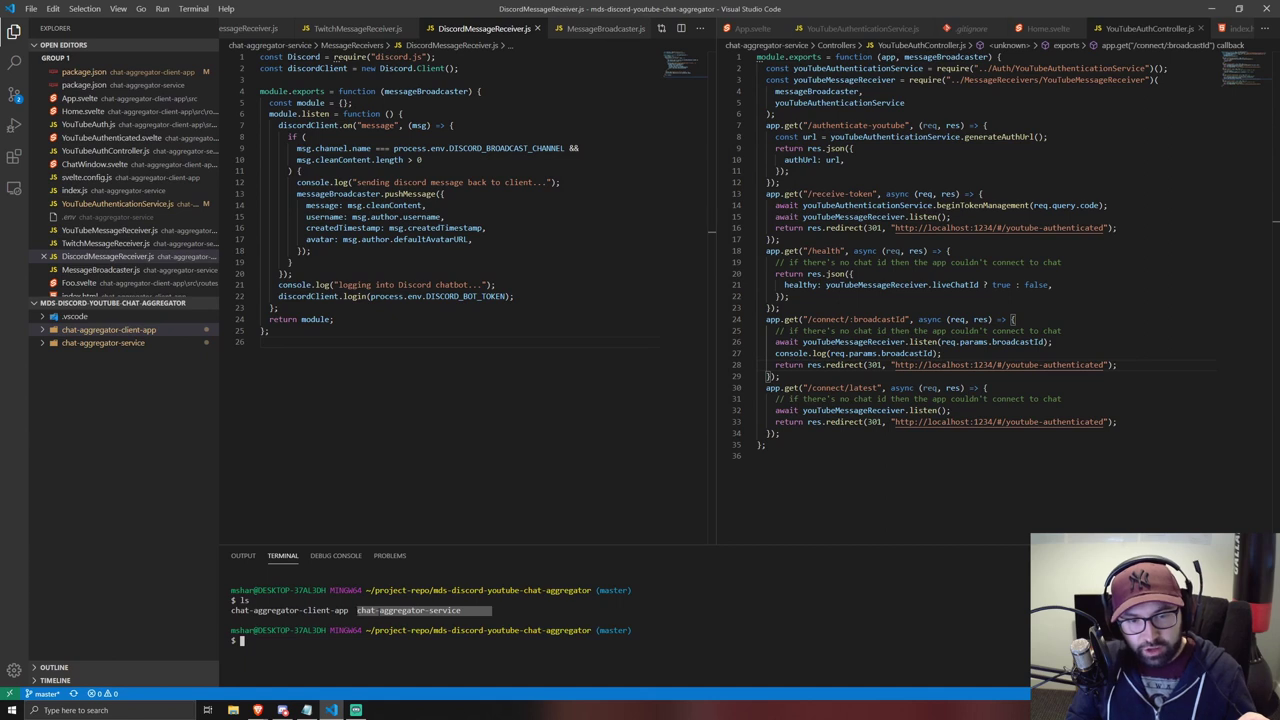
left_click(420, 653)
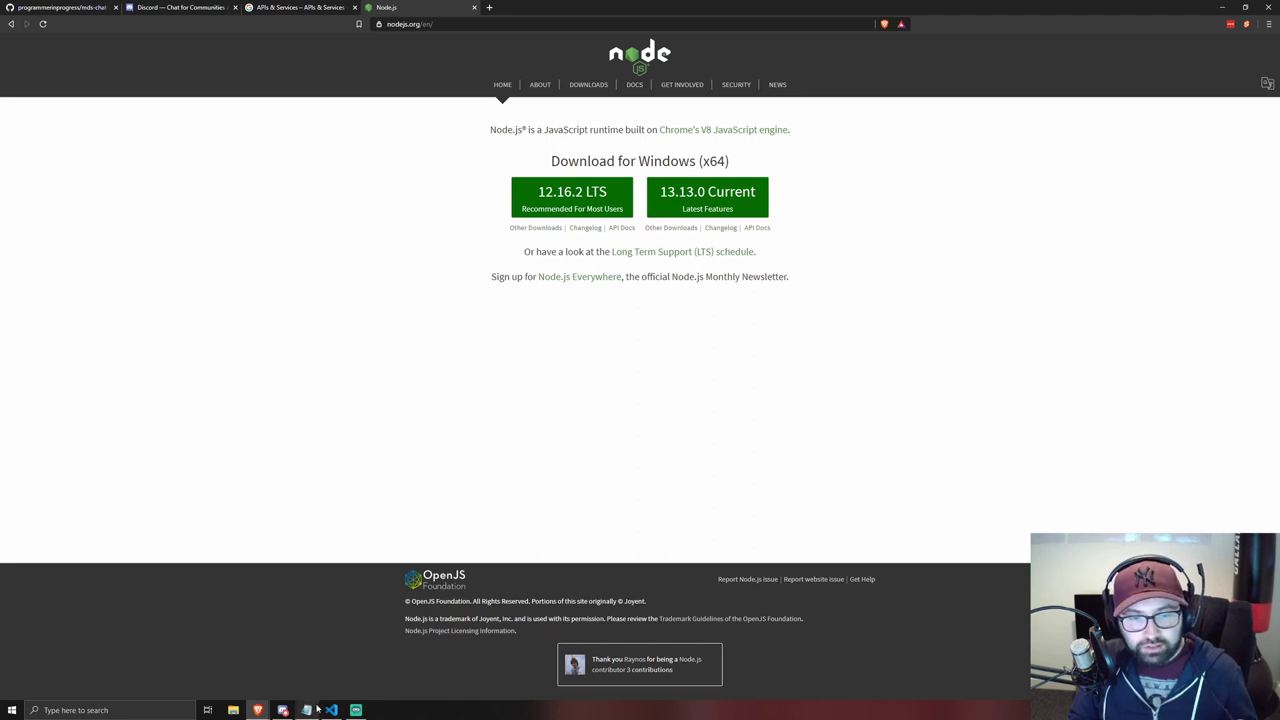
- Check the installed Node.js version with node -v in a new Git Bash window and close that window
mouse_move(334, 711)
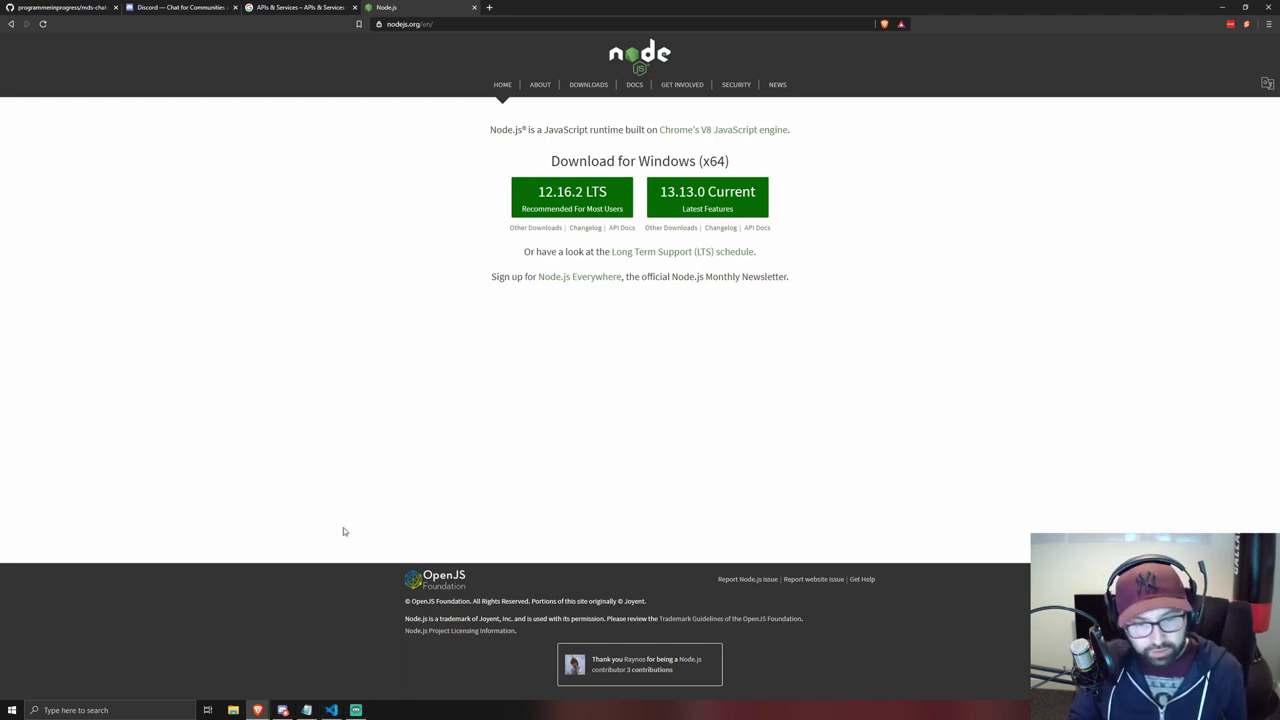
key("super")
type("git bash")
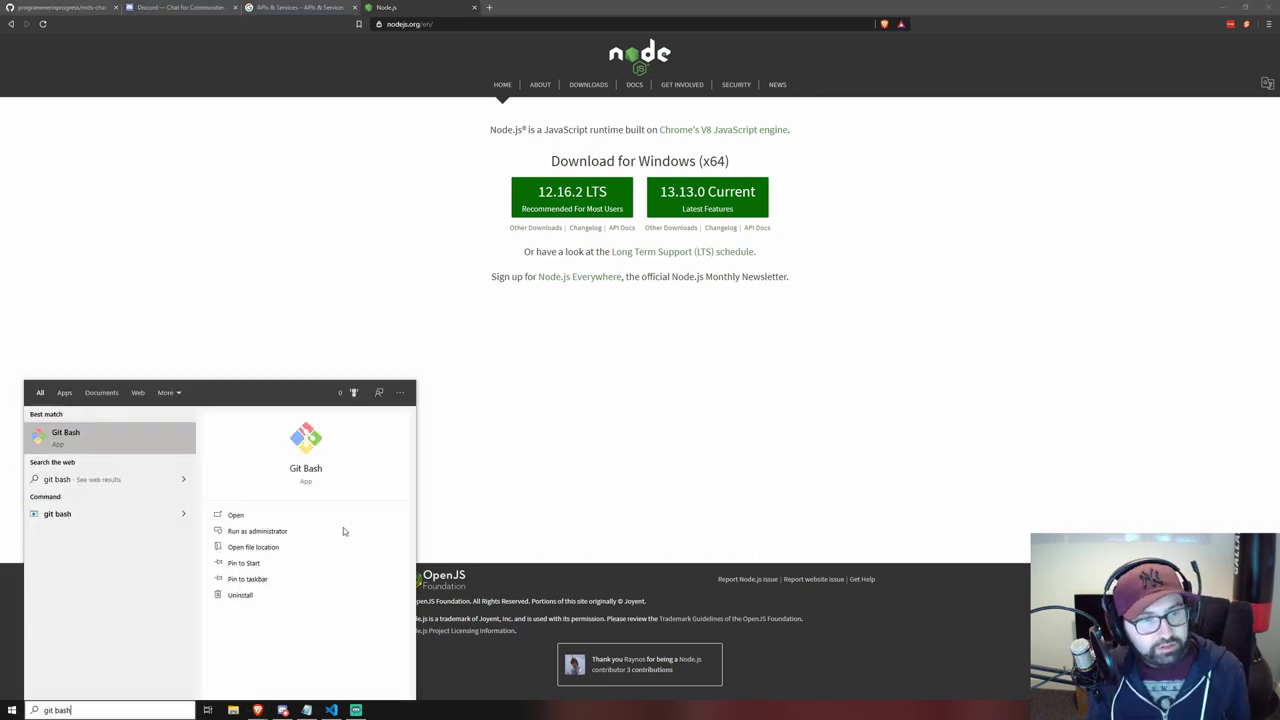
key("Return")
left_click_drag(254, 176, 466, 236)
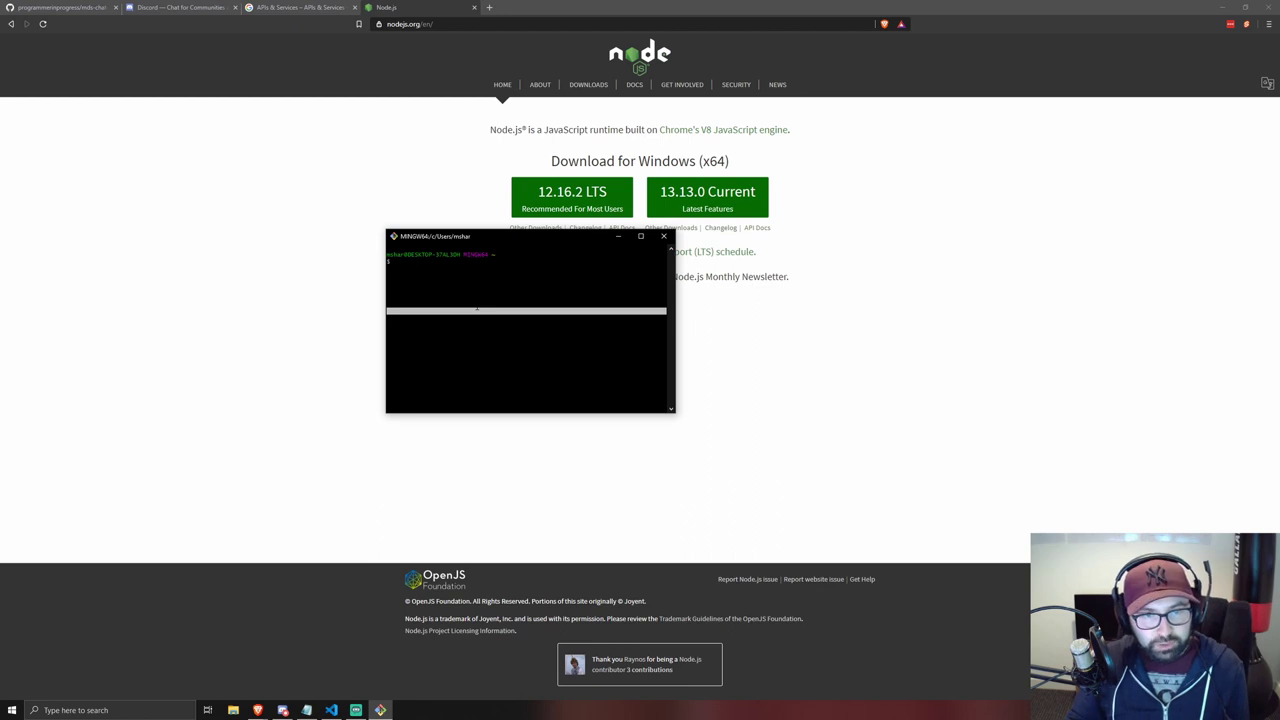
type("node -v")
key("Return")
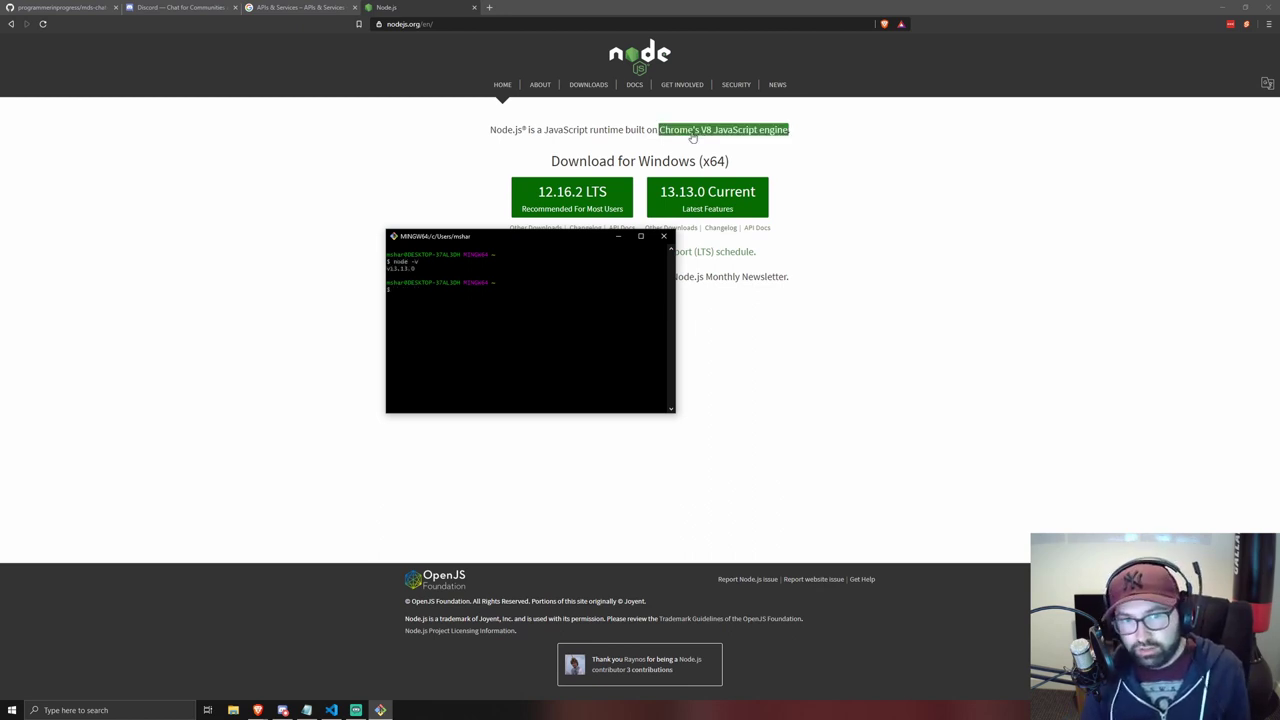
left_click(663, 236)
- Switch to Visual Studio Code and split the integrated terminal into two side-by-side terminals
left_click(331, 710)
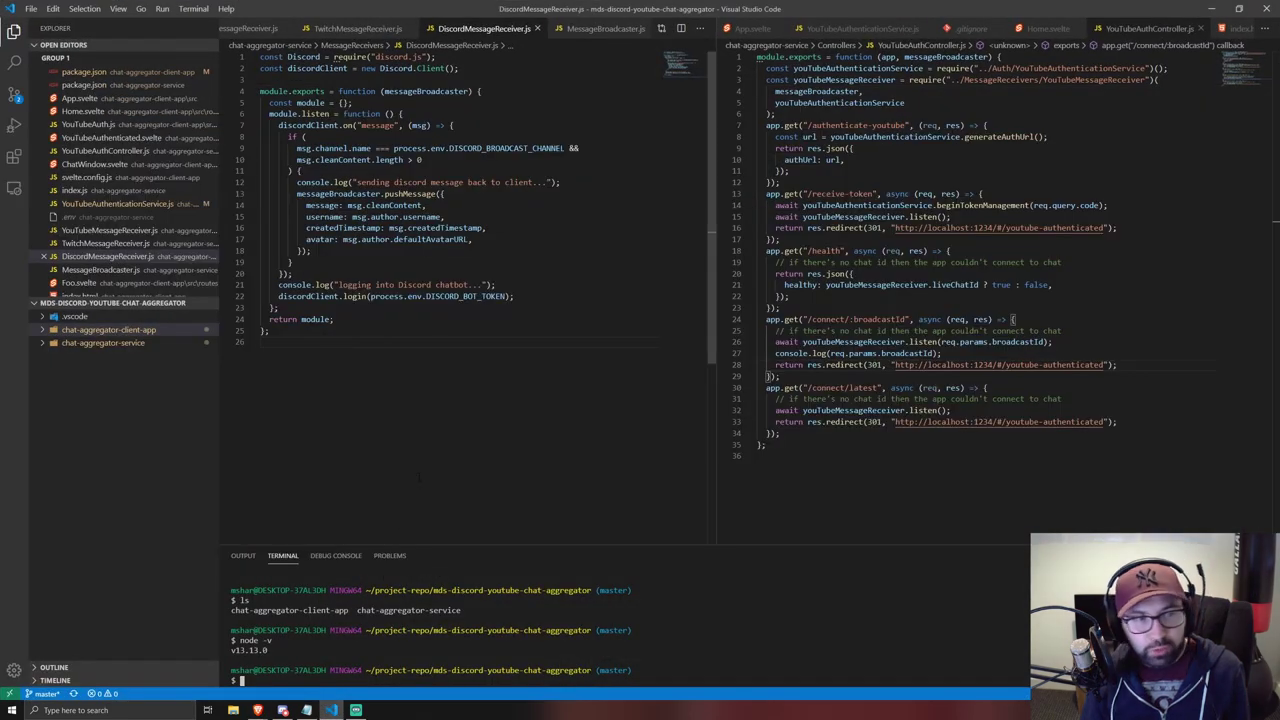
left_click(628, 621)
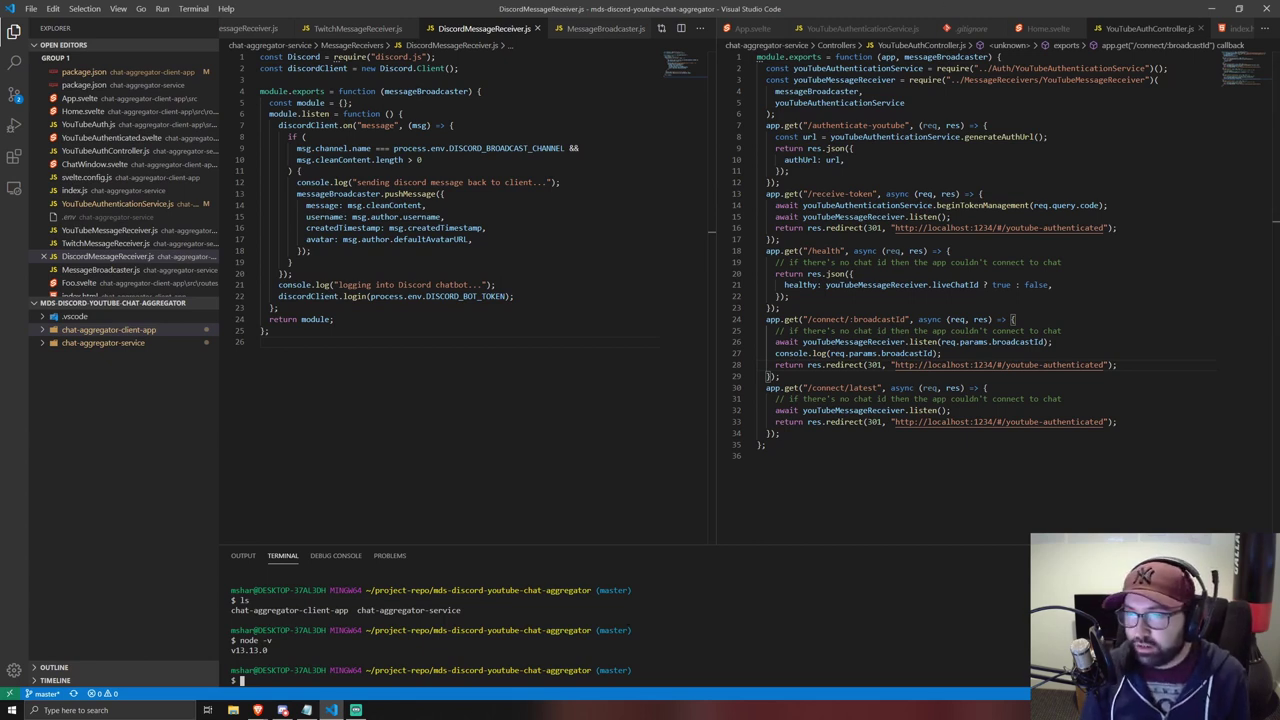
key("alt+Tab")
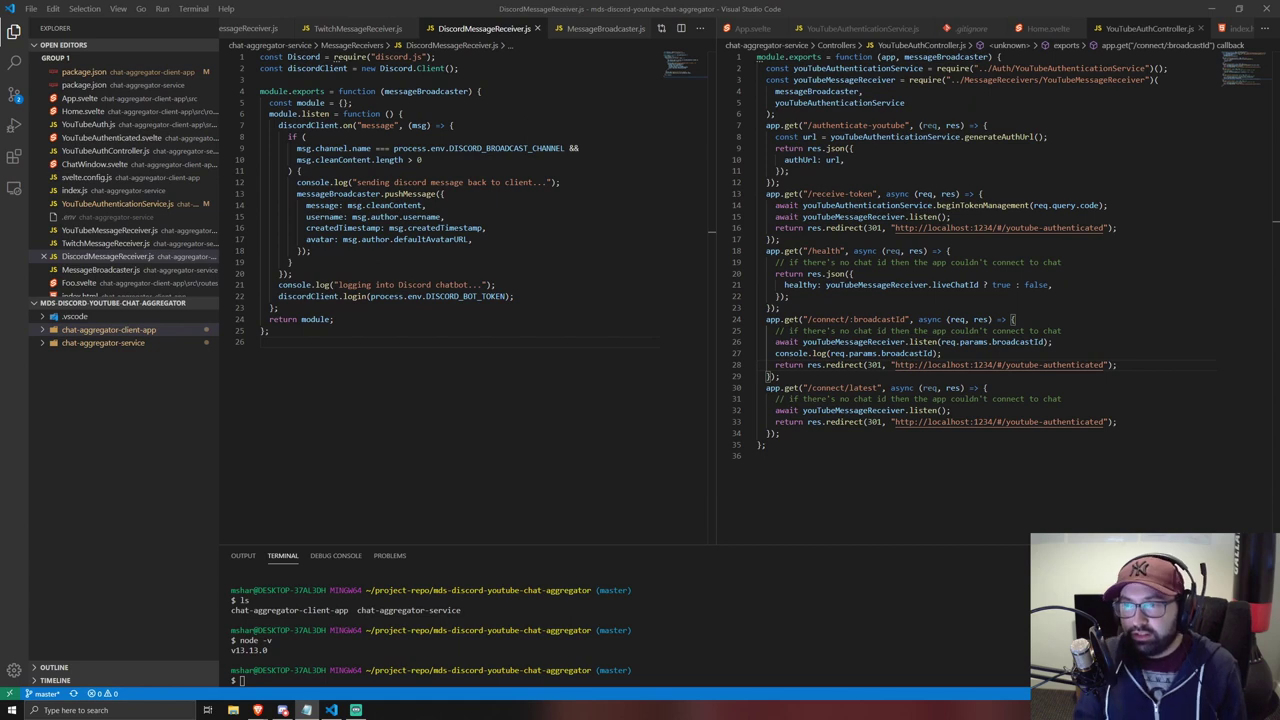
key("alt+Tab")
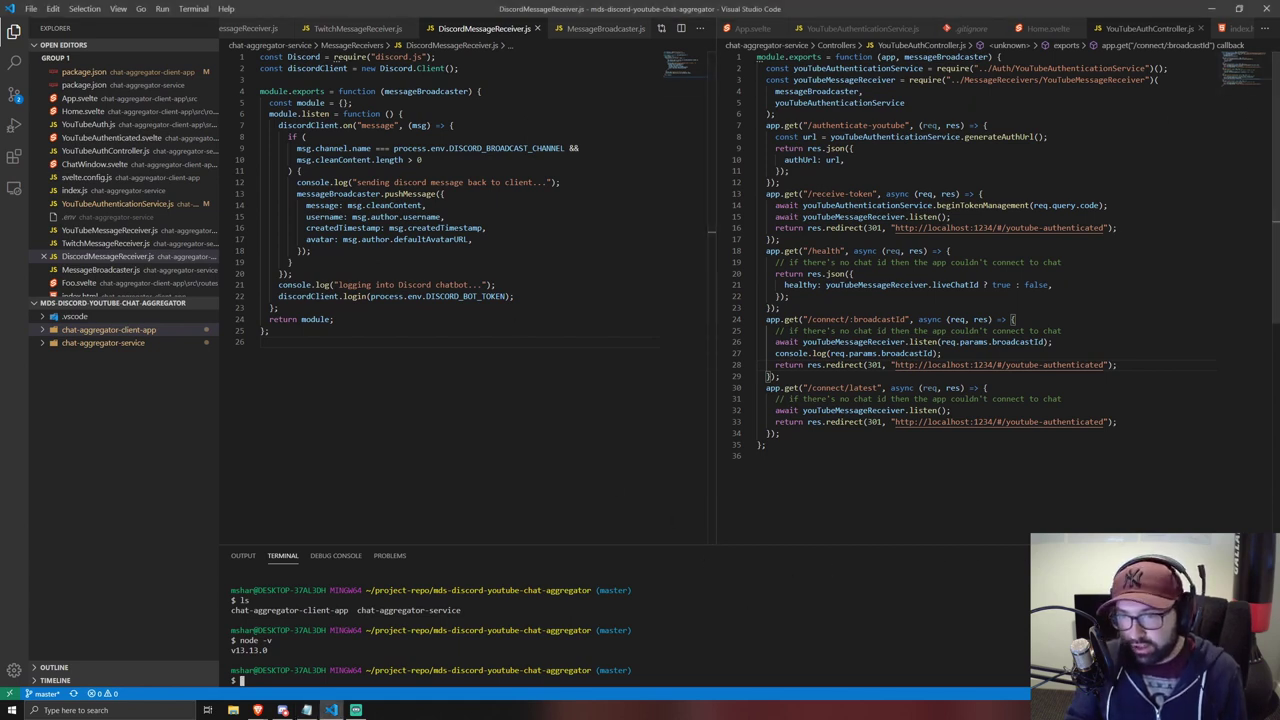
key("ctrl+shift+5")
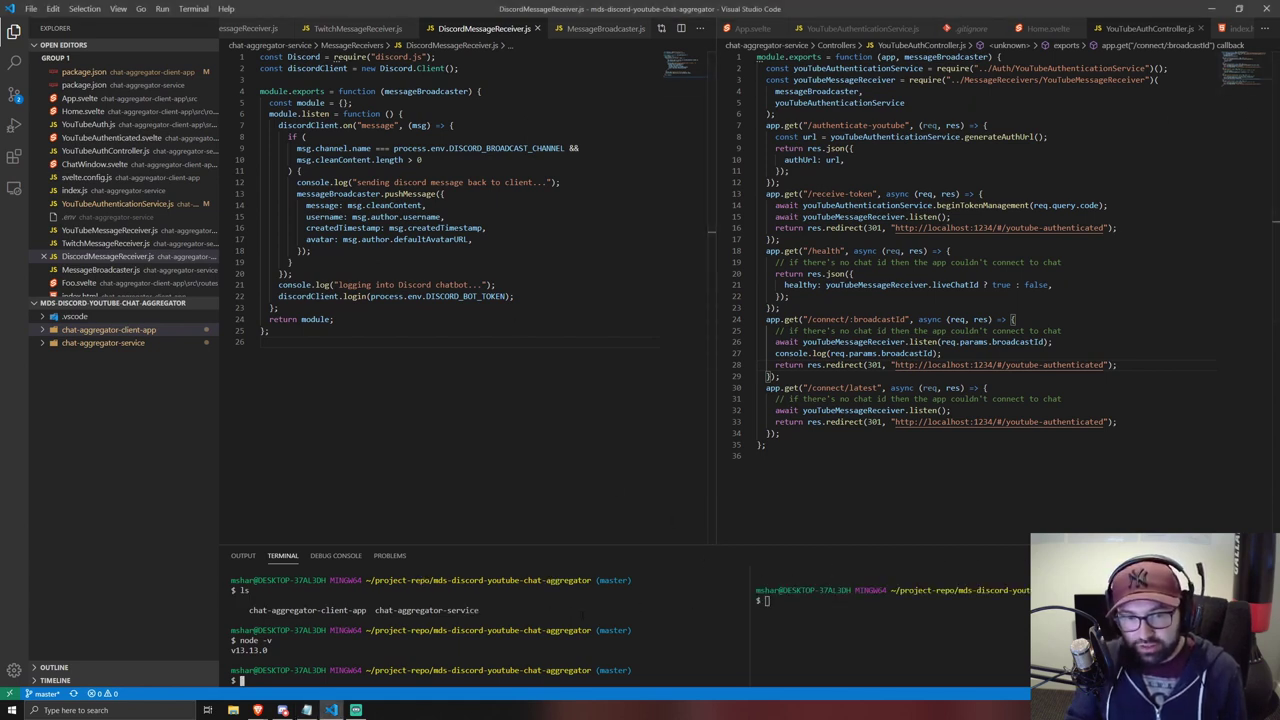
left_click(748, 601)
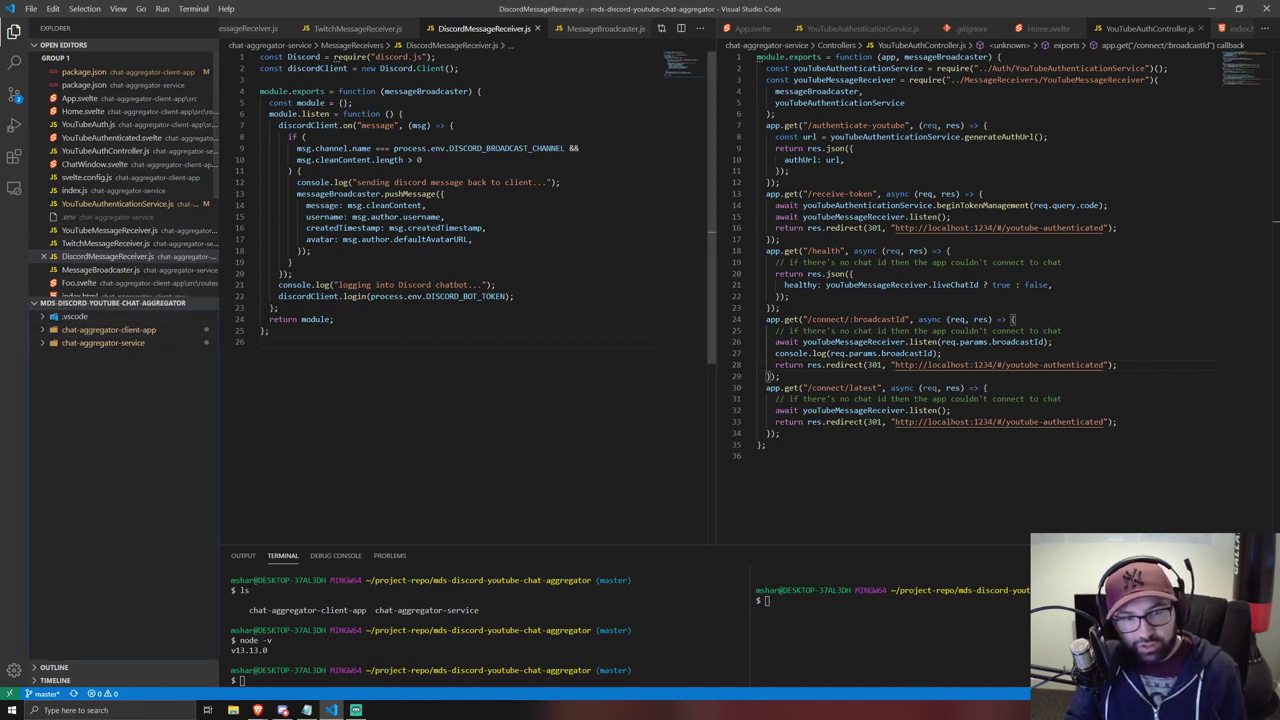
- Change the original terminal's working directory to chat-aggregator-client-app
left_click(360, 630)
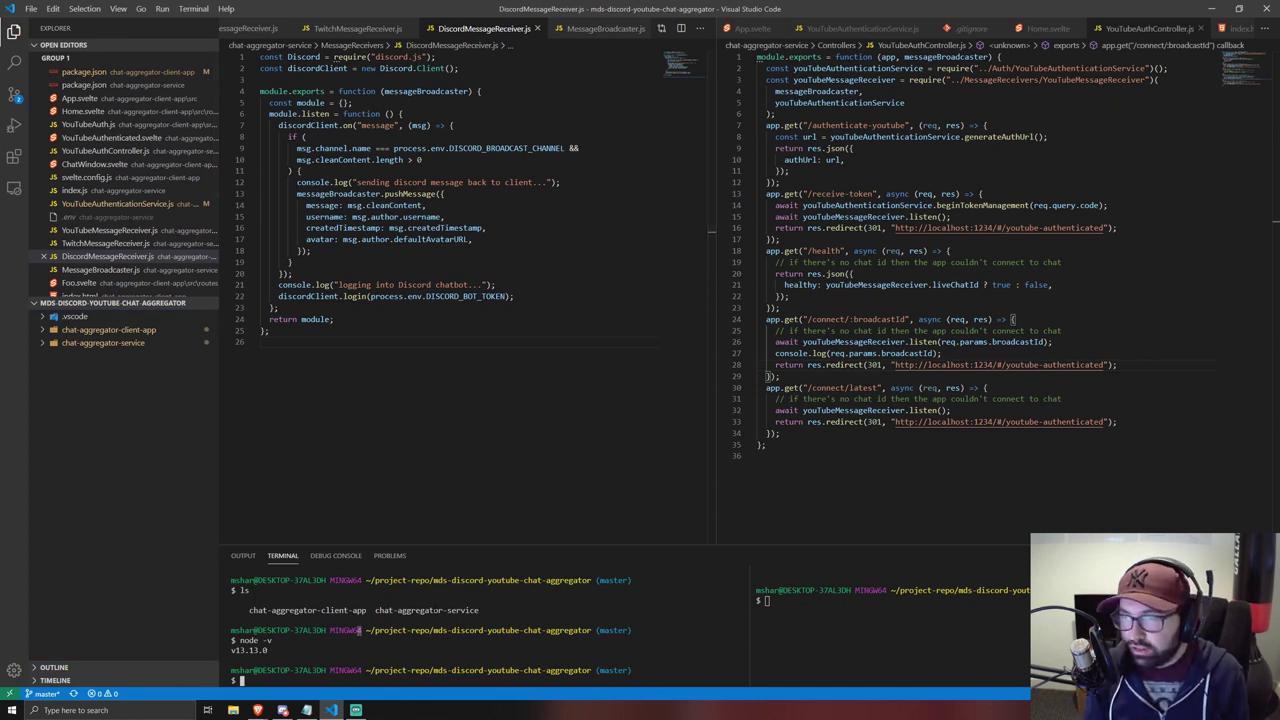
key("alt+Tab")
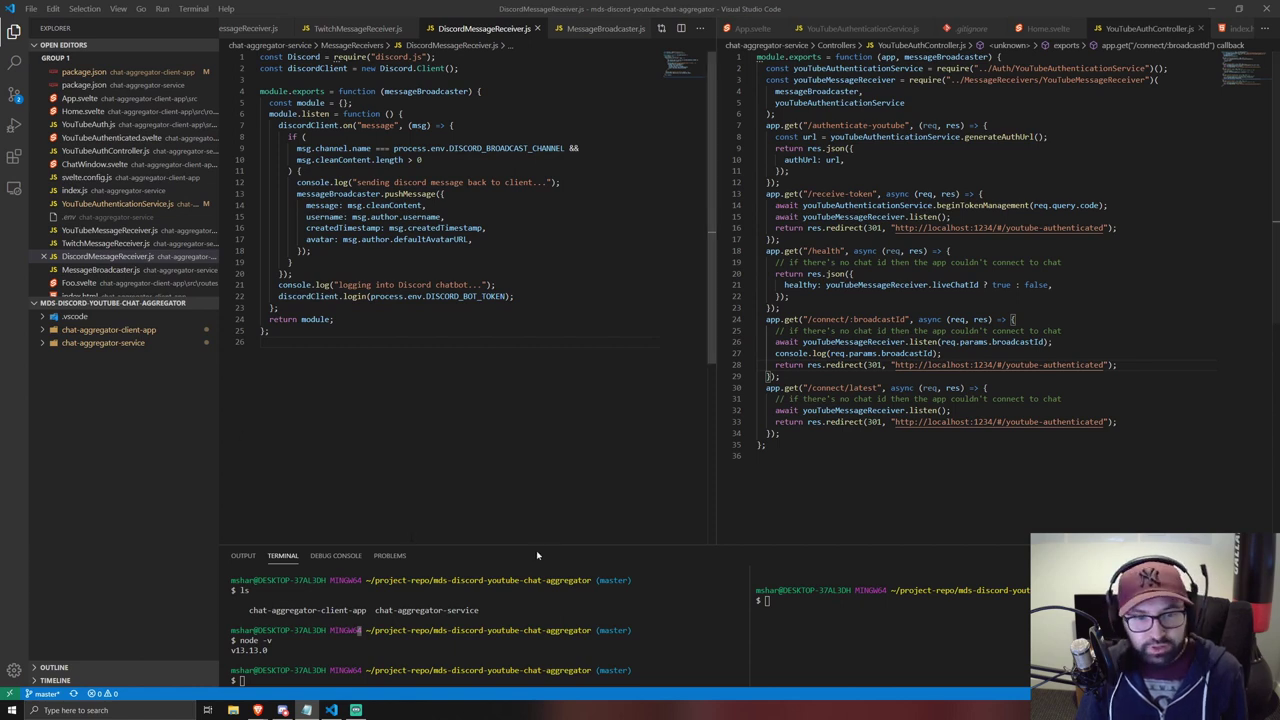
left_click(360, 630)
type("cd chat-aggregator-client-app")
key("Return")
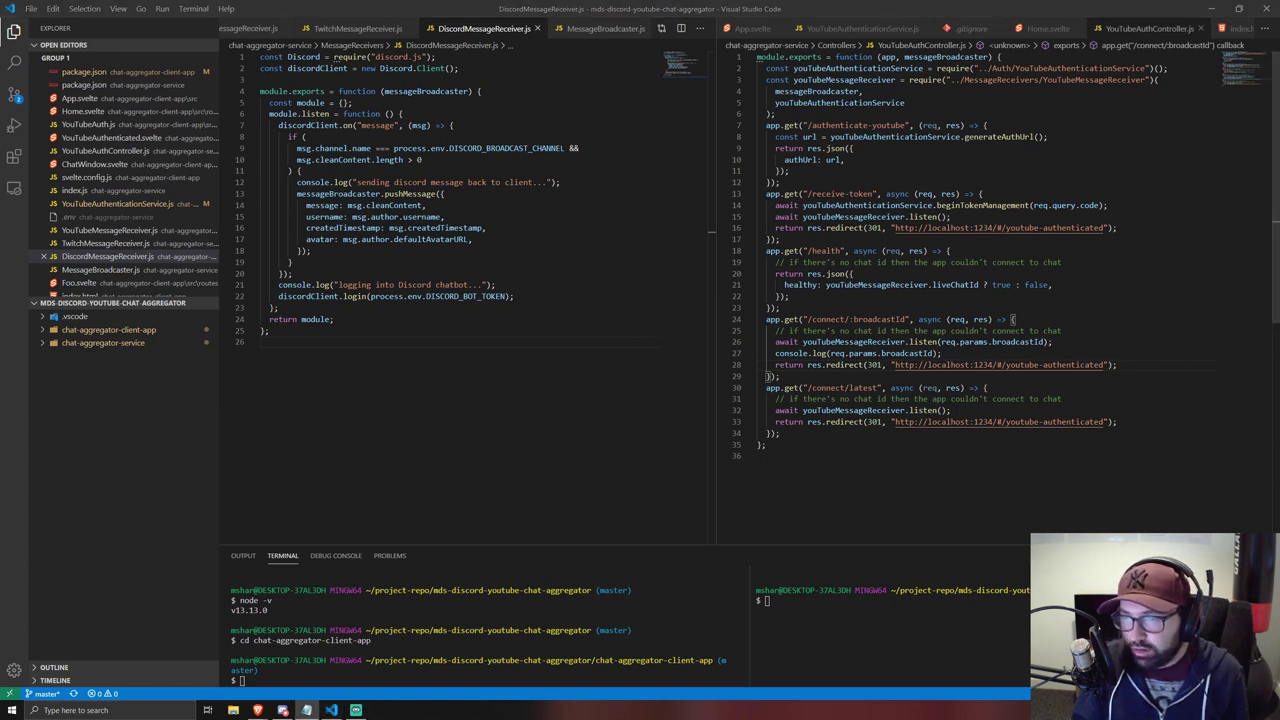
- Change the newly split terminal's working directory to chat-aggregator-service
left_click(960, 580)
type("cd chat-aggregator-service")
key("Return")
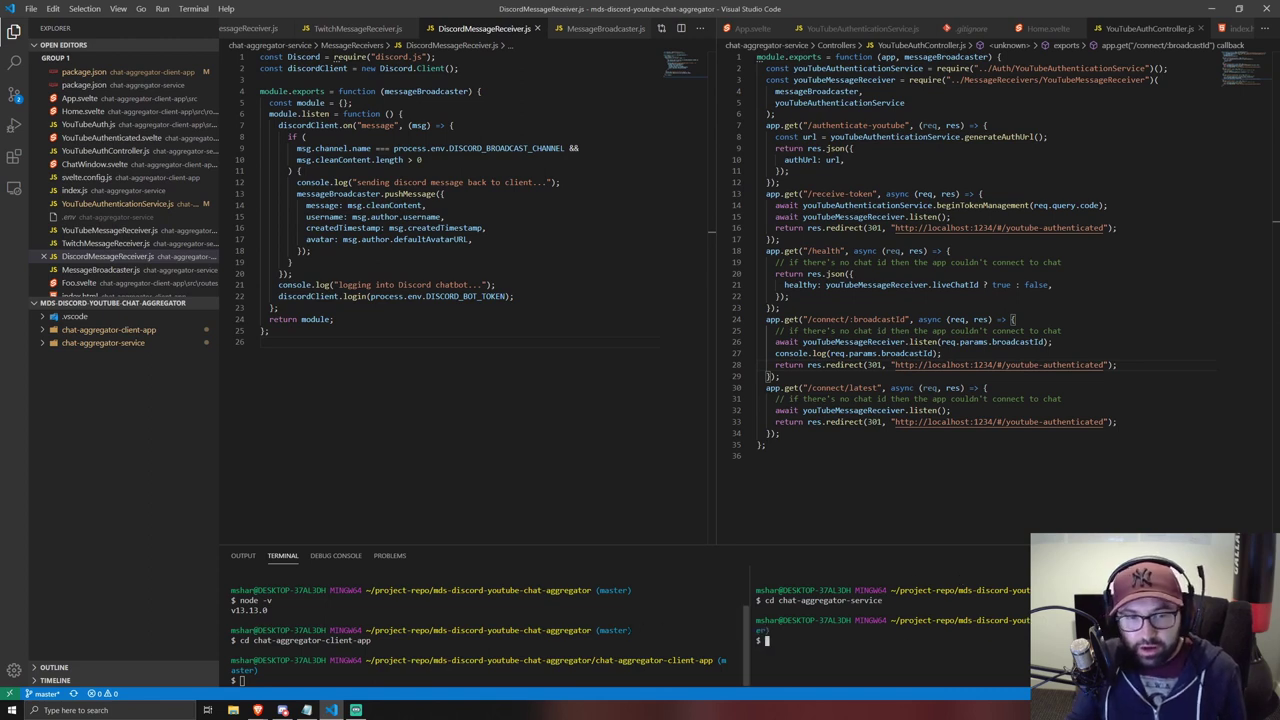
- Run npm install in the chat-aggregator-client-app terminal to install the client app's dependencies
left_click(356, 660)
type("npm install")
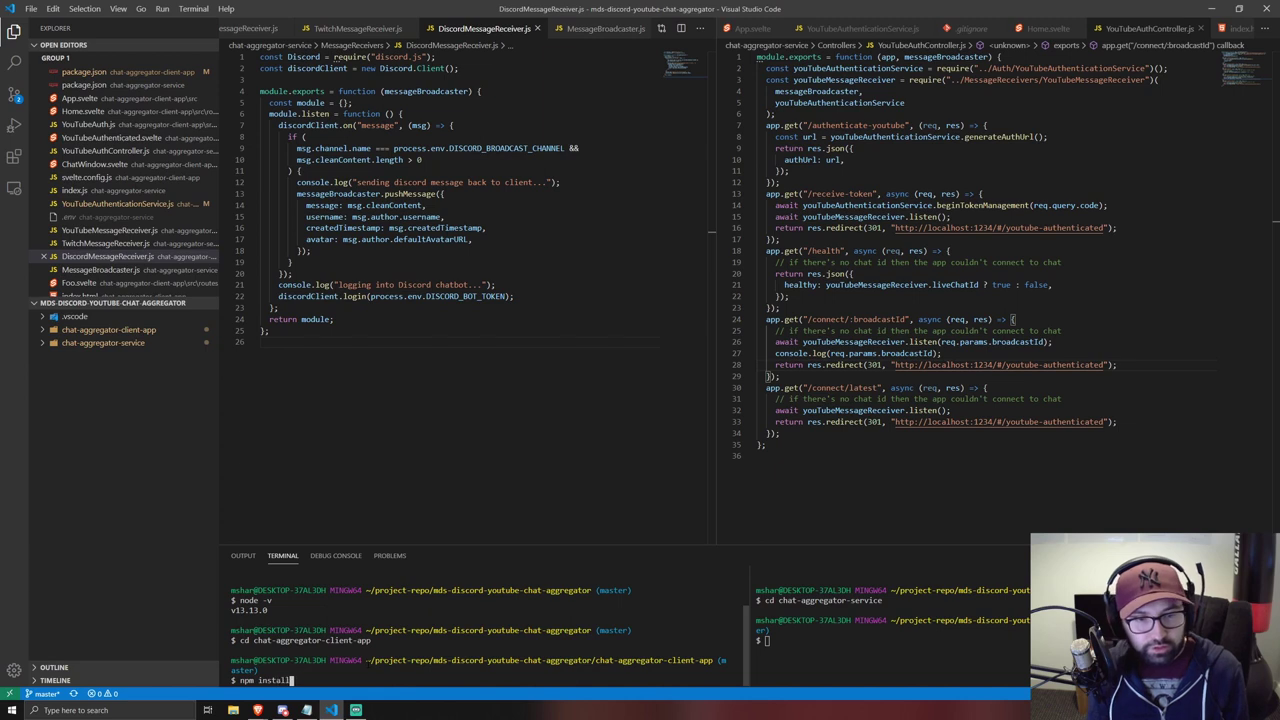
key("Return")
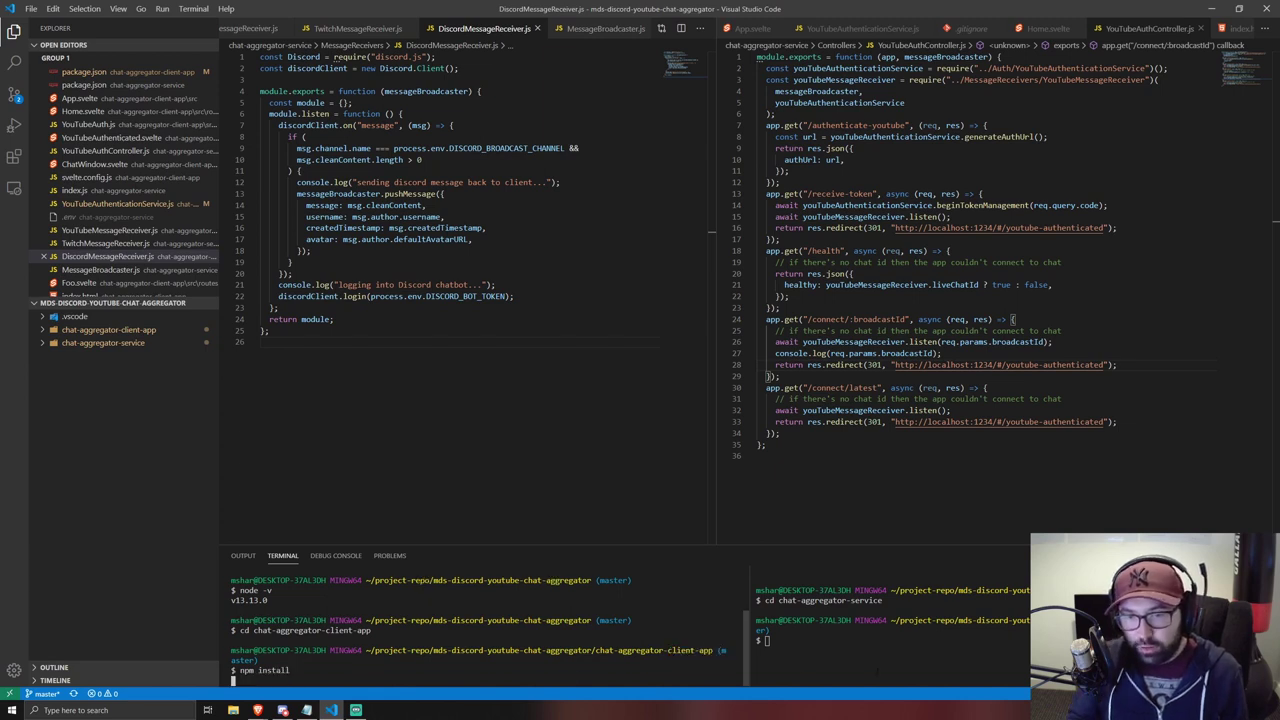
- Run npm install in the chat-aggregator-service terminal to install the service's dependencies
left_click(877, 672)
type("npm i")
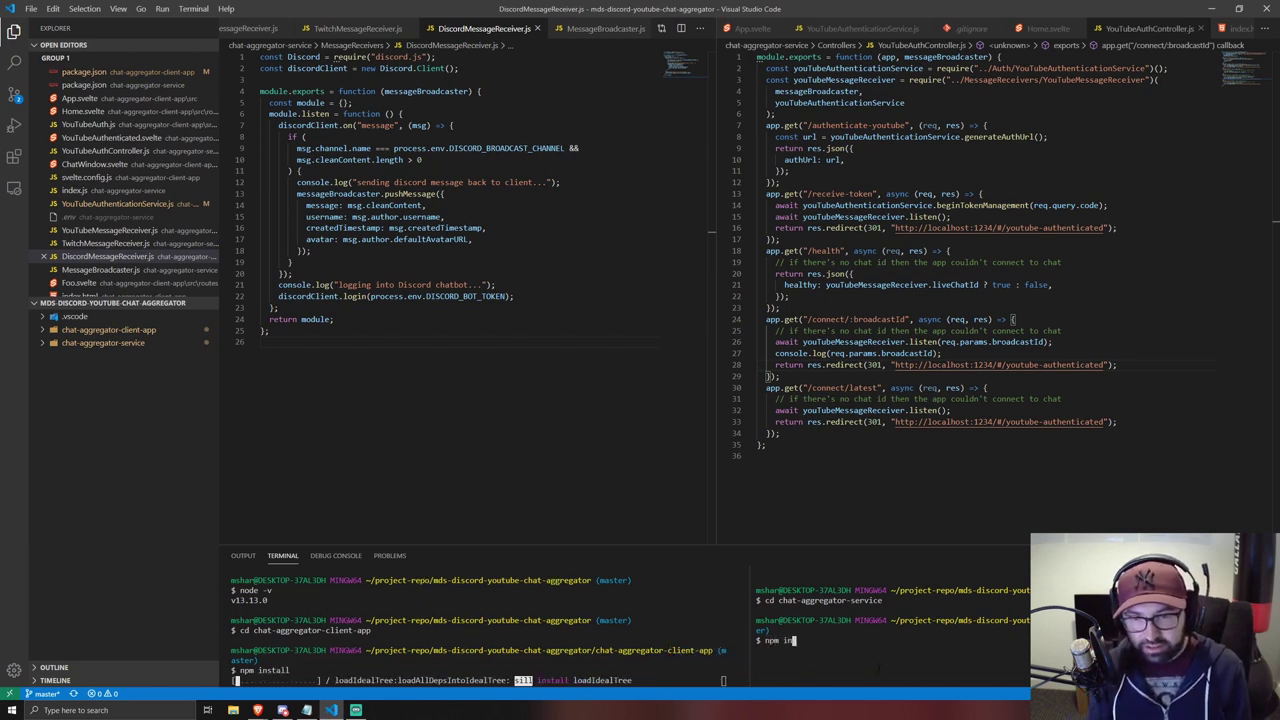
type("nstall")
key("Return")
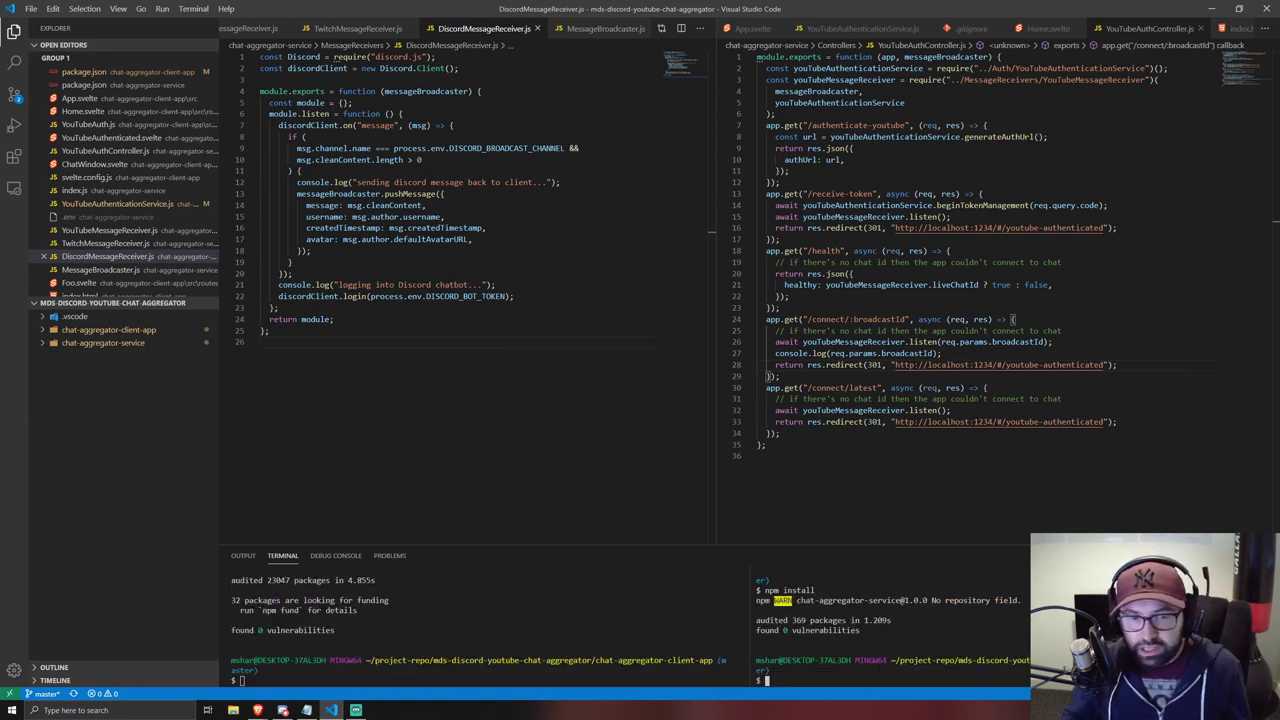
left_click(368, 656)
left_click(957, 629)
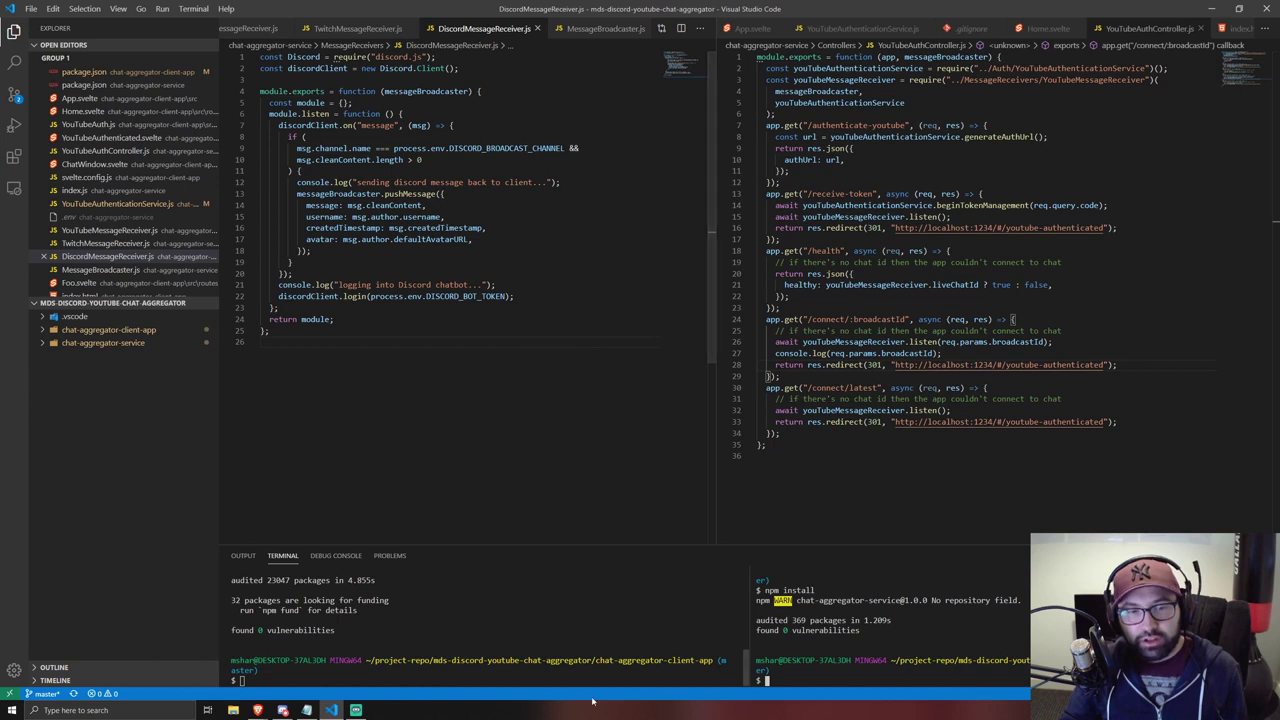
- Create a new file named .env in the chat-aggregator-service folder and collapse the folder
left_click(100, 343)
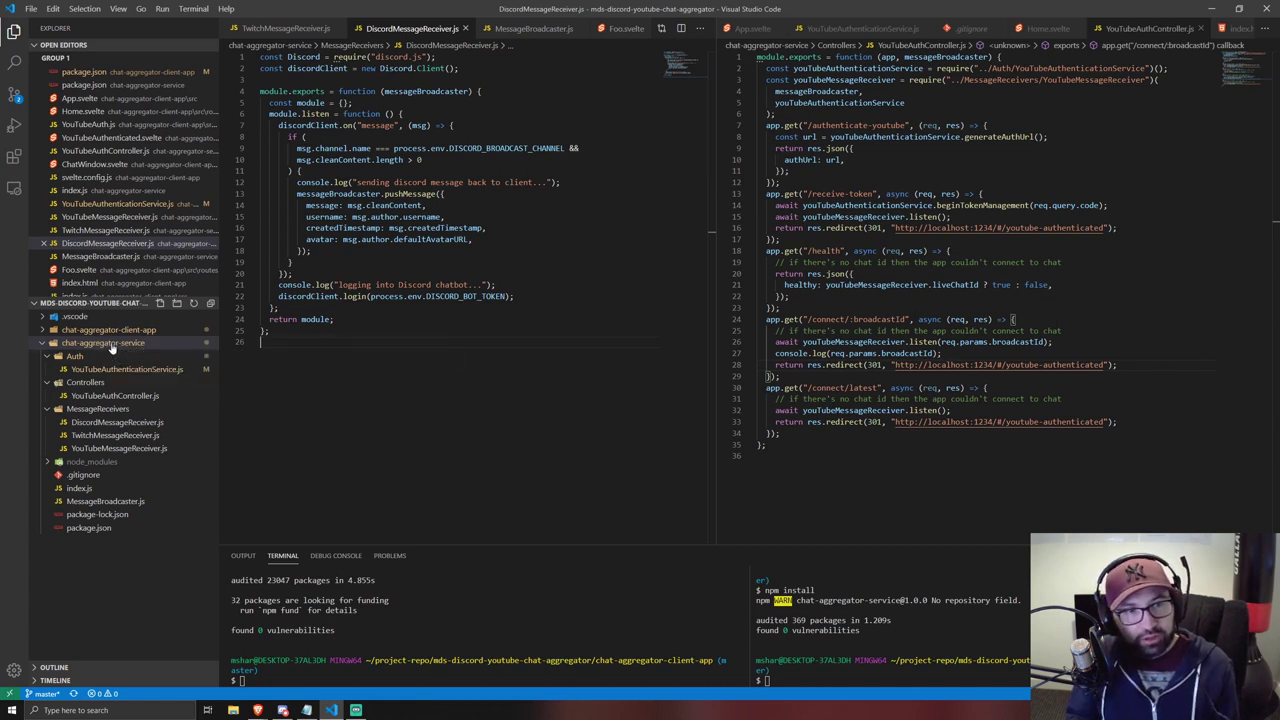
right_click(111, 347)
left_click(153, 357)
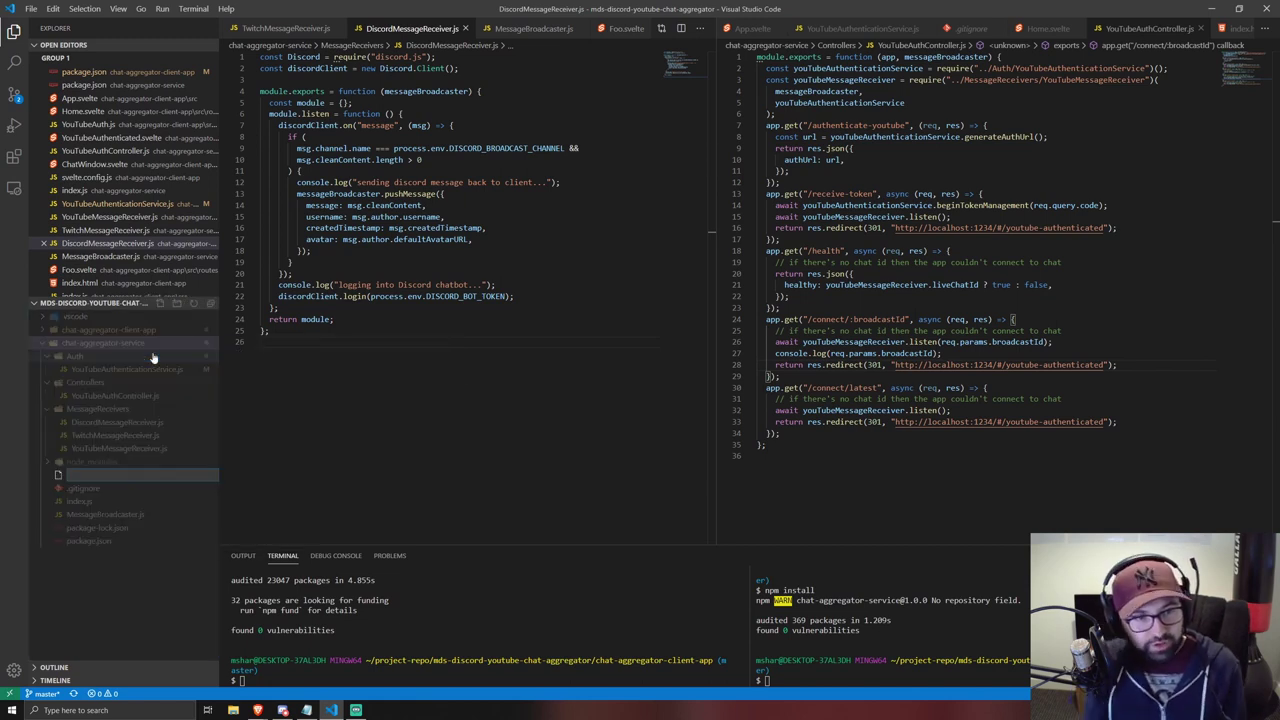
type(".env")
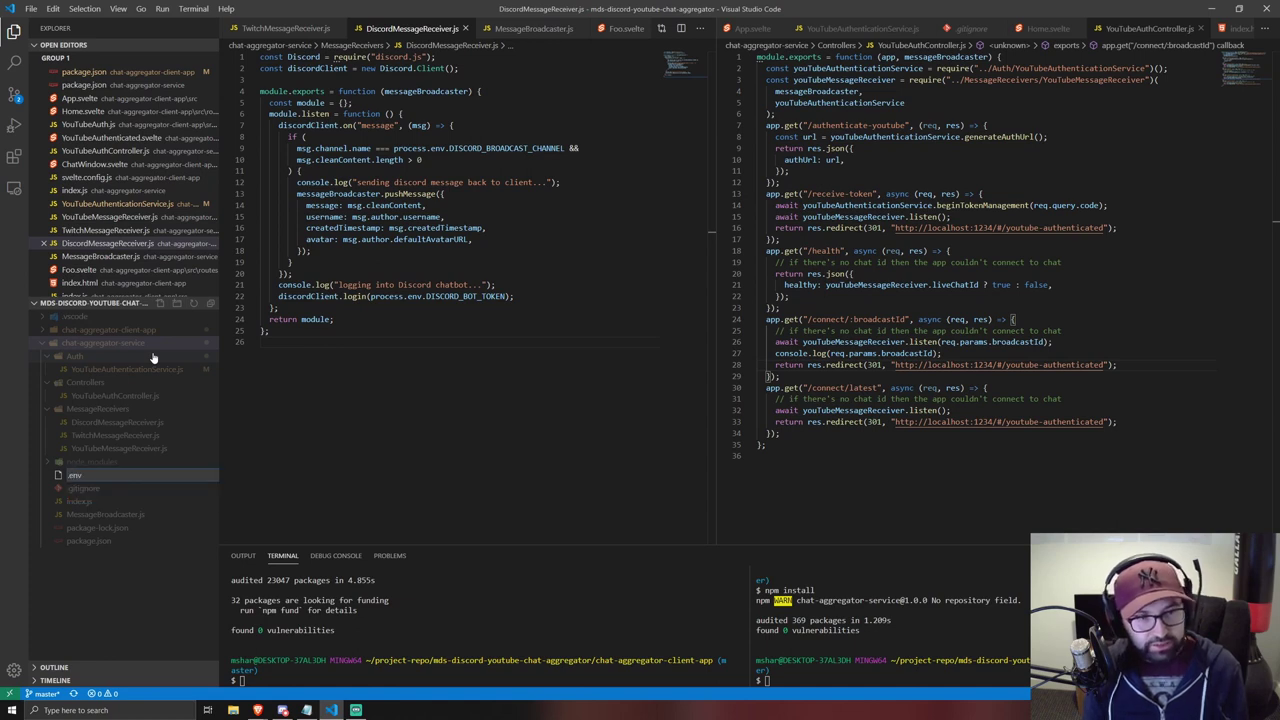
key("Return")
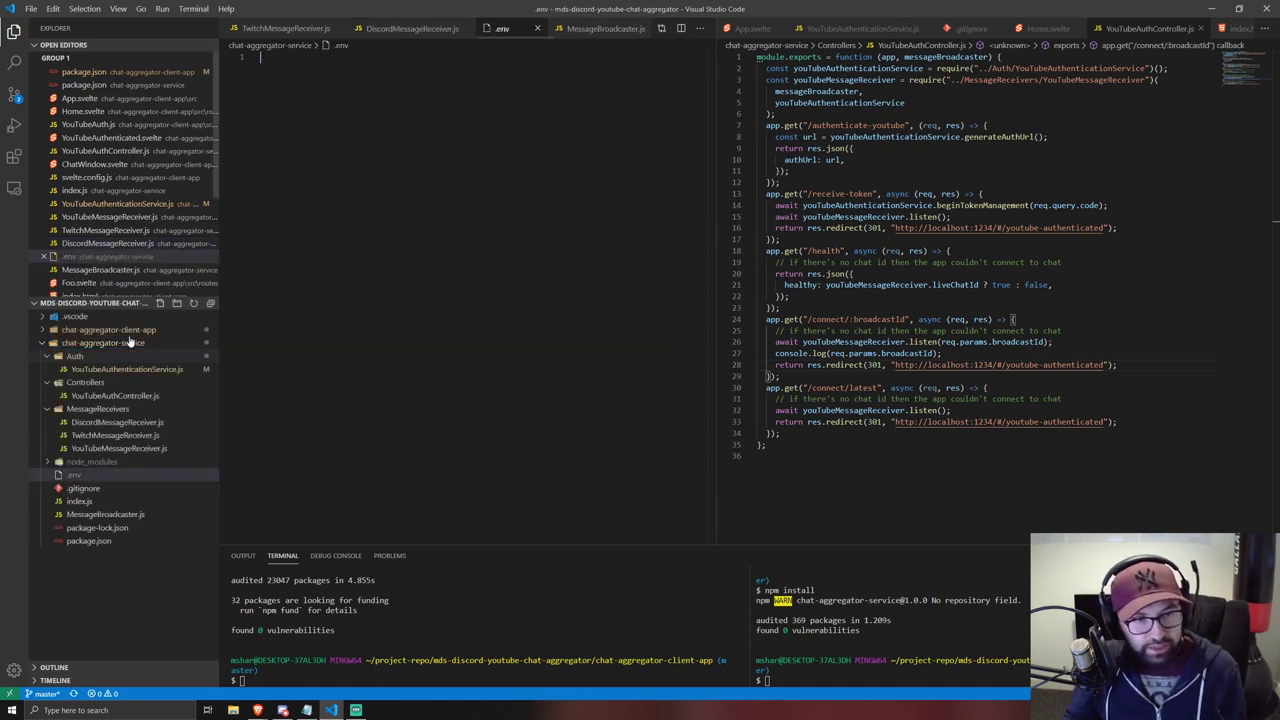
left_click(102, 346)
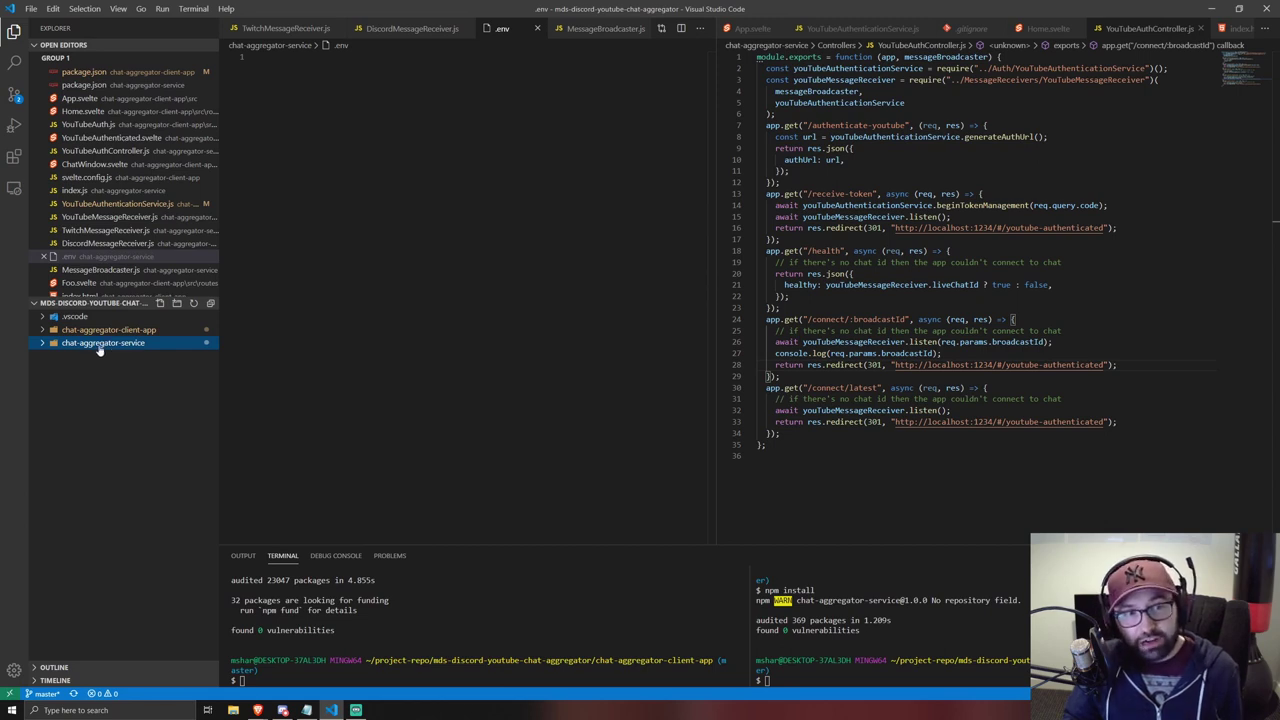
- Open the .env file in the chat-aggregator-service folder and switch to the Google APIs console in the Brave browser
left_click(102, 346)
double_click(100, 474)
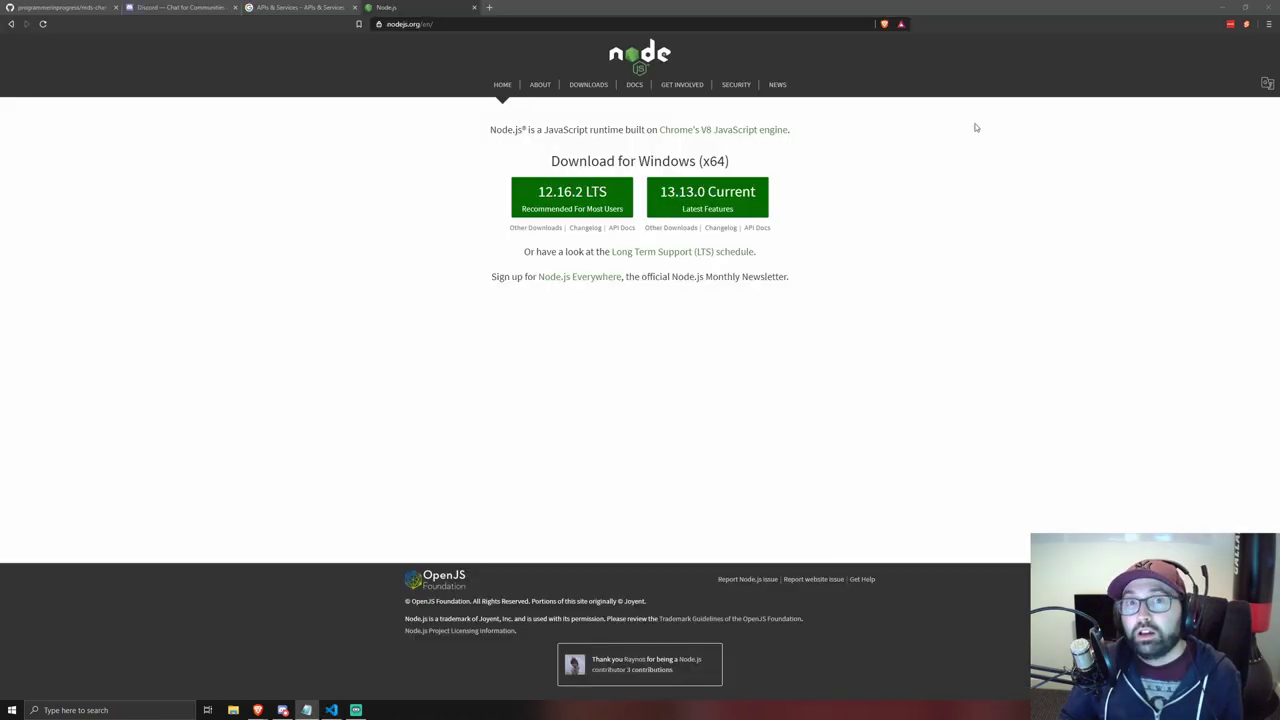
left_click(1210, 9)
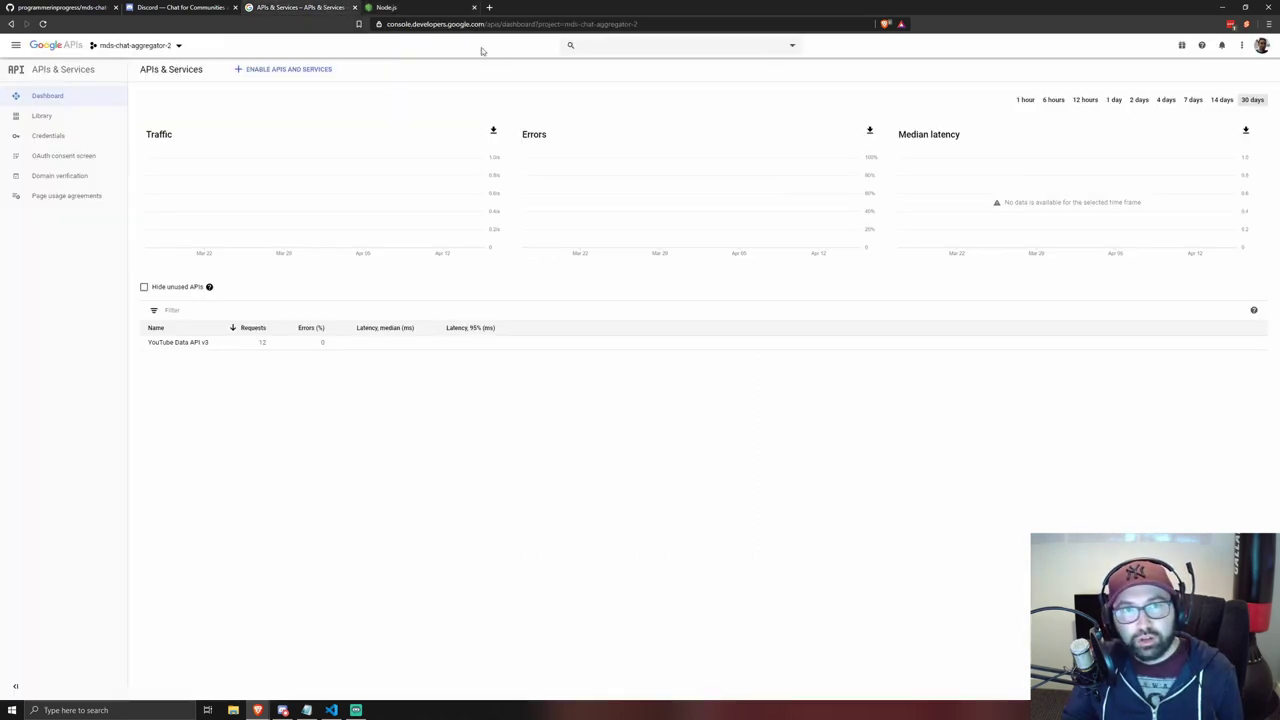
left_click(420, 25)
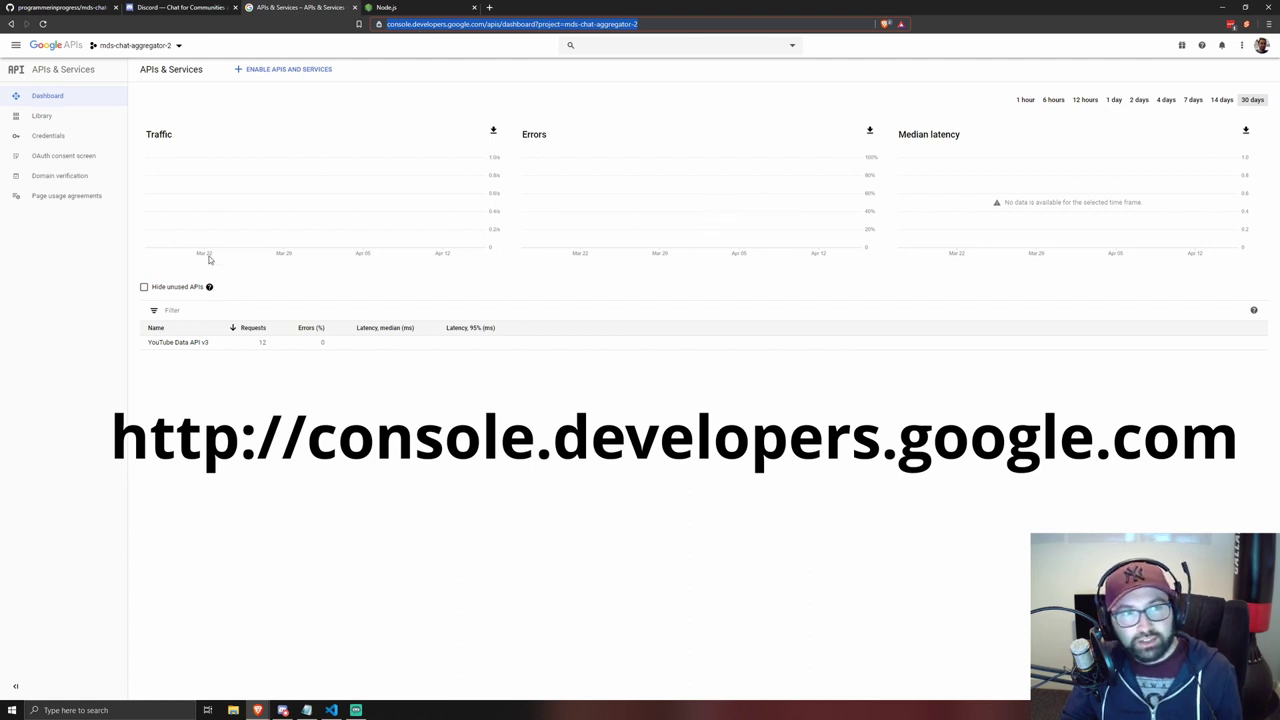
- Create a new Google API project named chat-aggregator-test with no organization
left_click(160, 47)
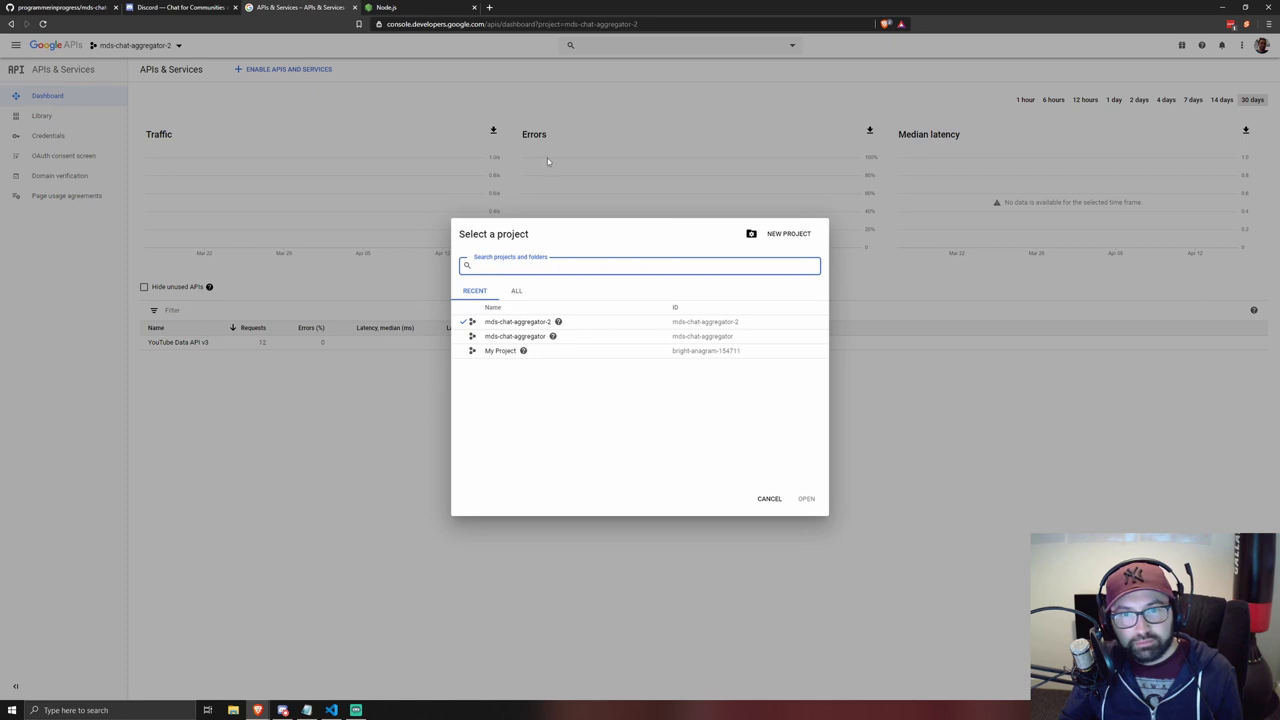
left_click(789, 234)
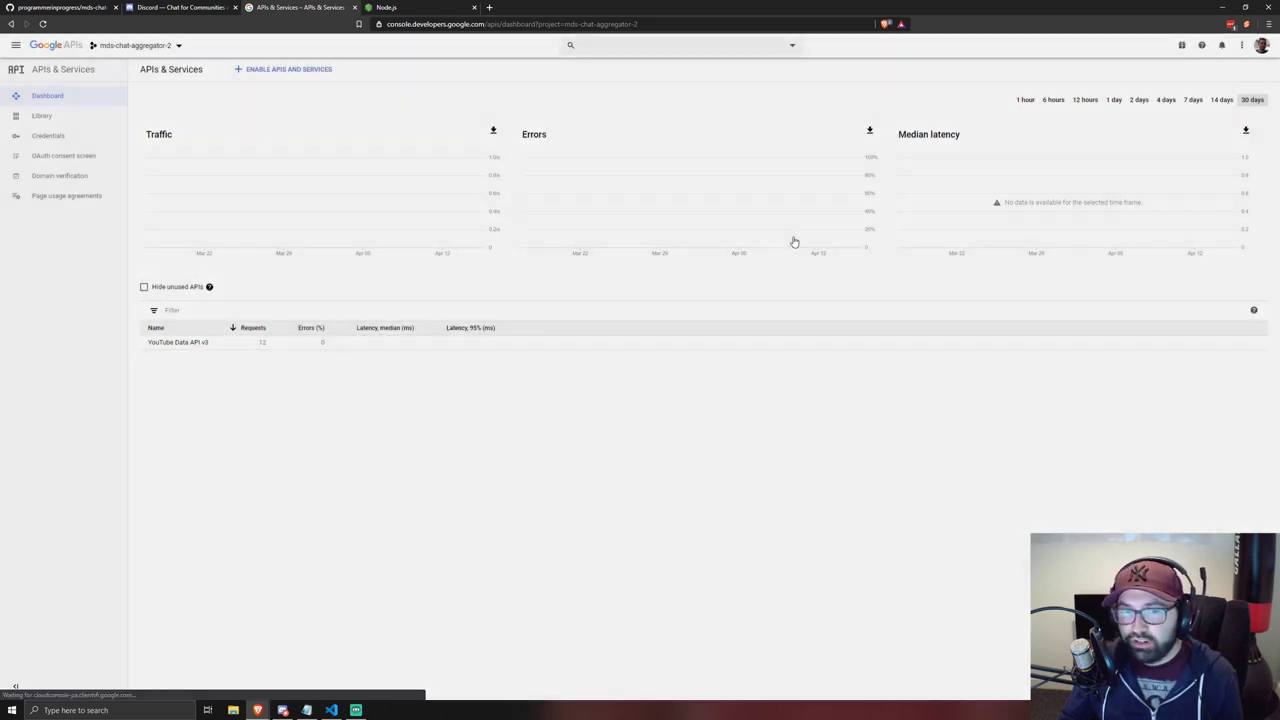
key("BackSpace")
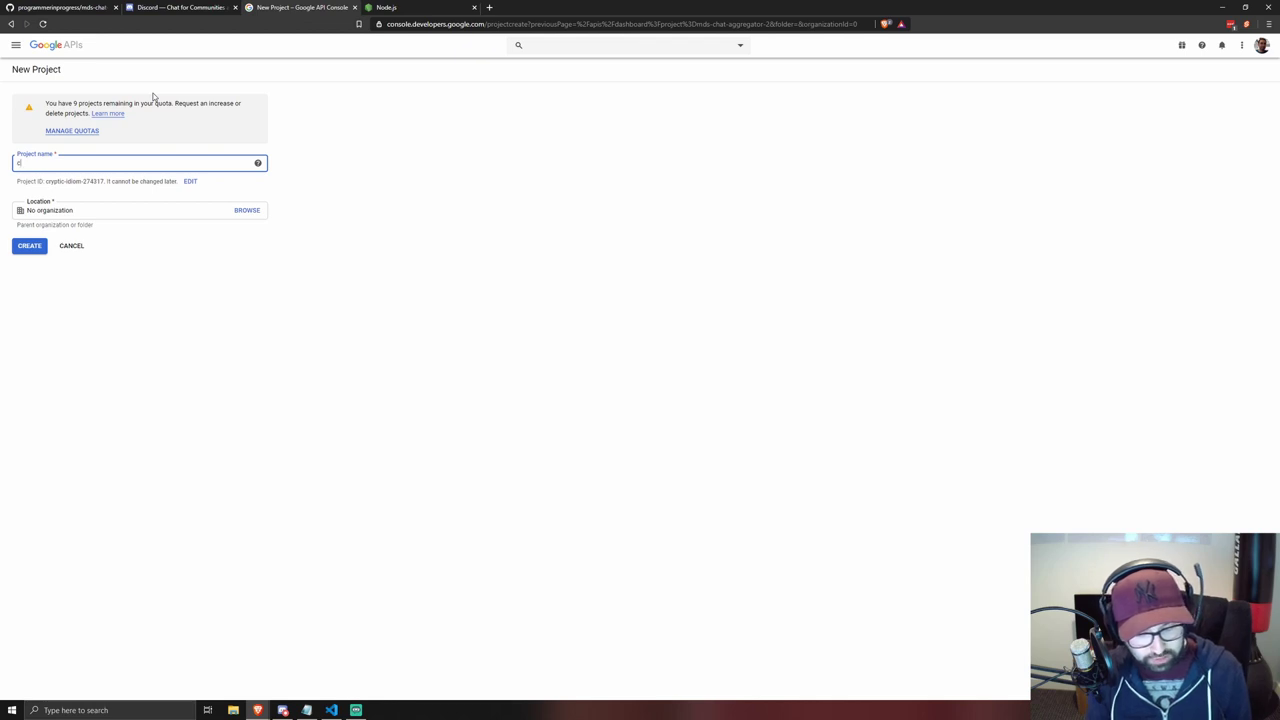
type("chat-aggre")
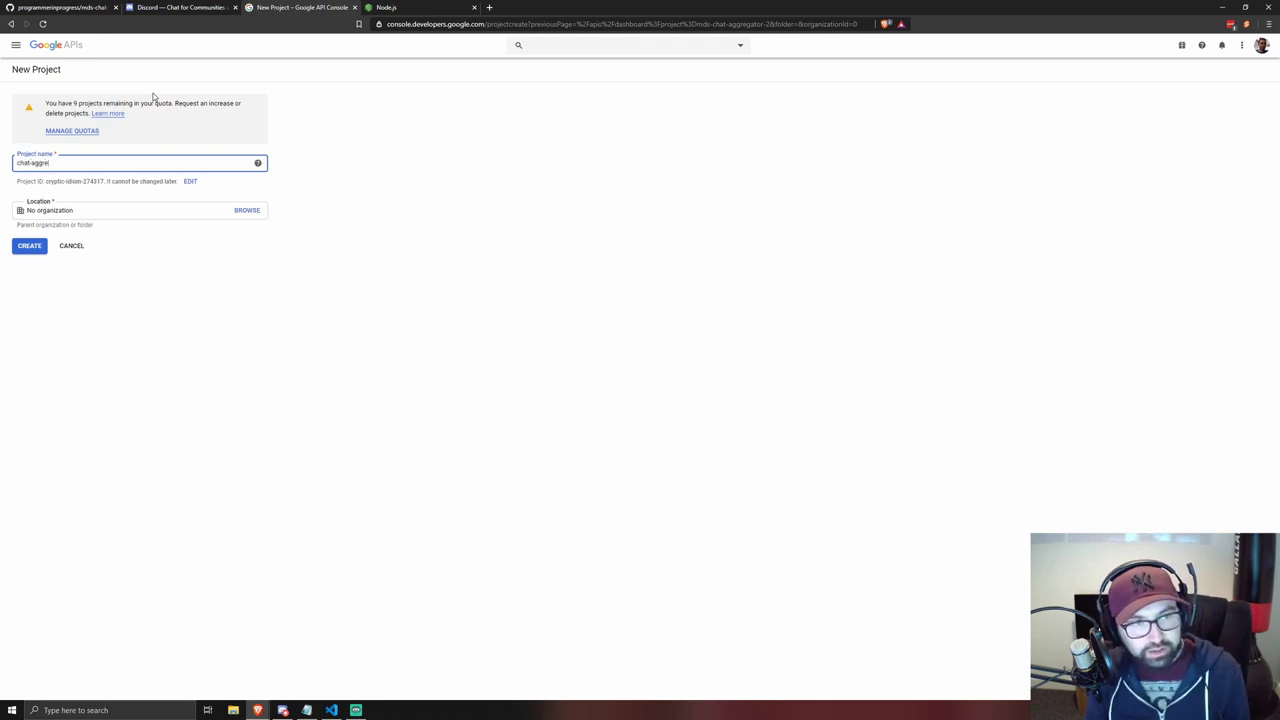
type("gator-test")
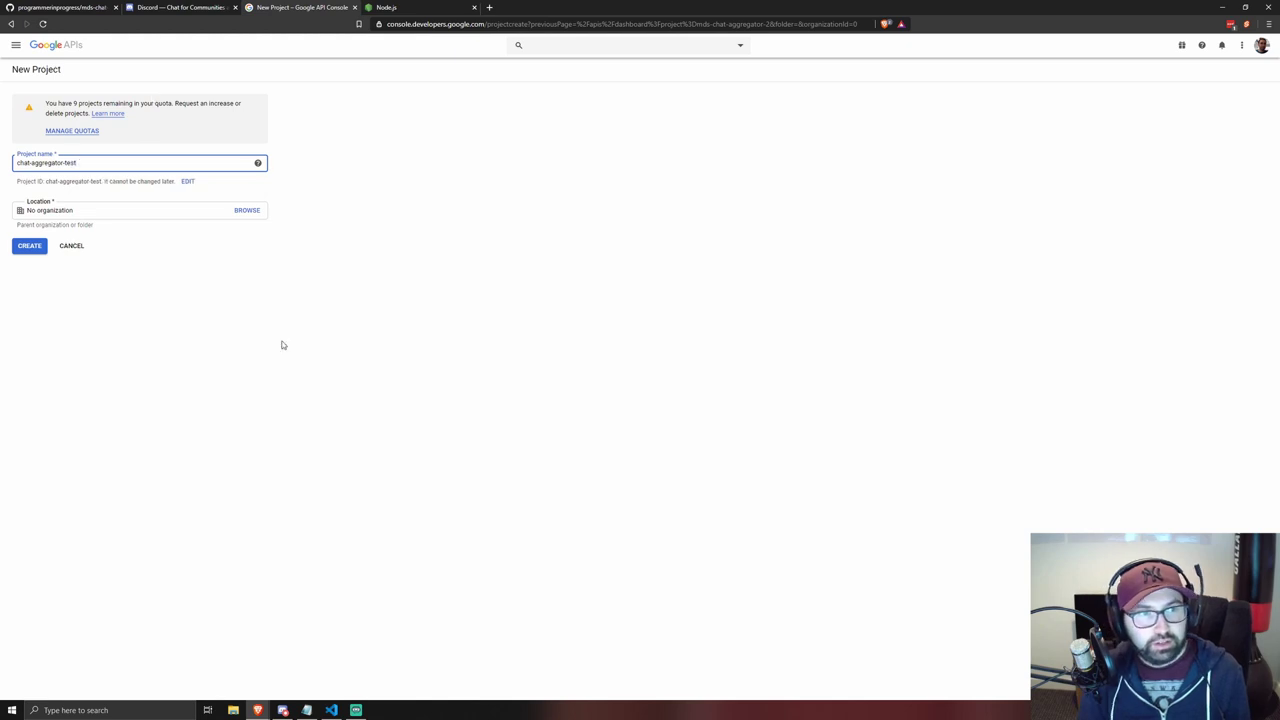
left_click(28, 188)
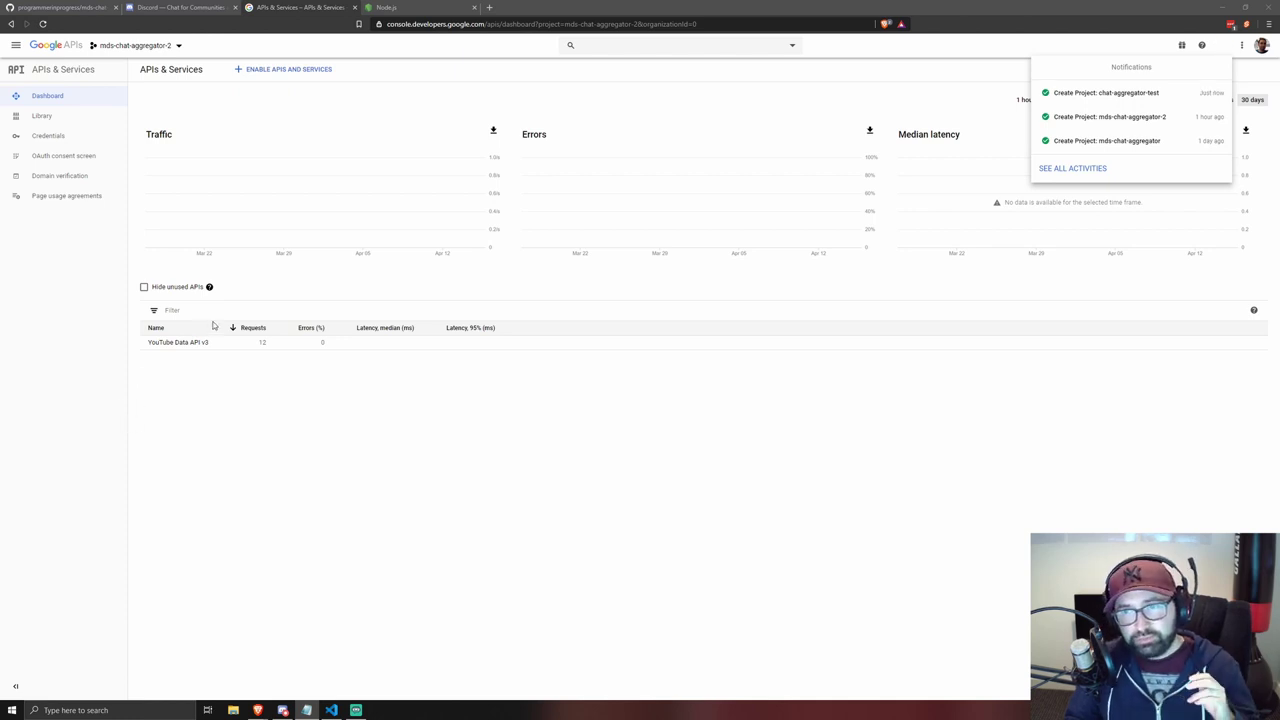
- Switch the console's active project to chat-aggregator-test
left_click(175, 52)
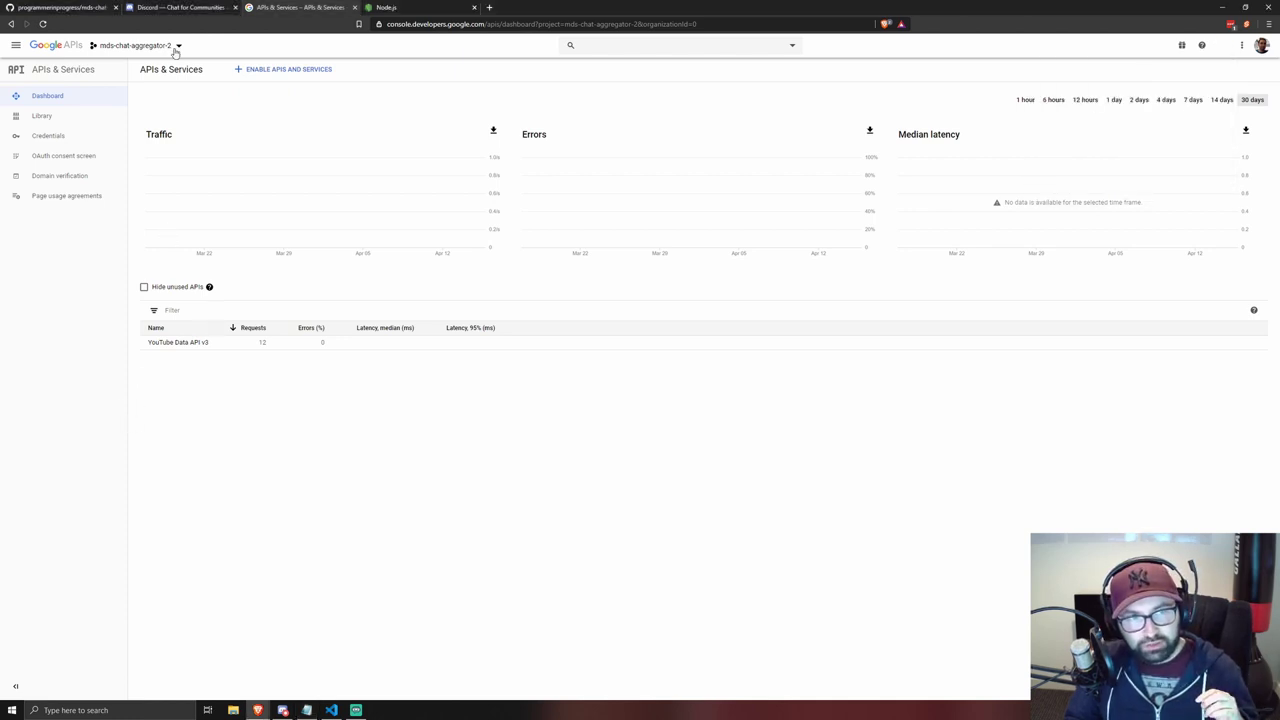
left_click(175, 50)
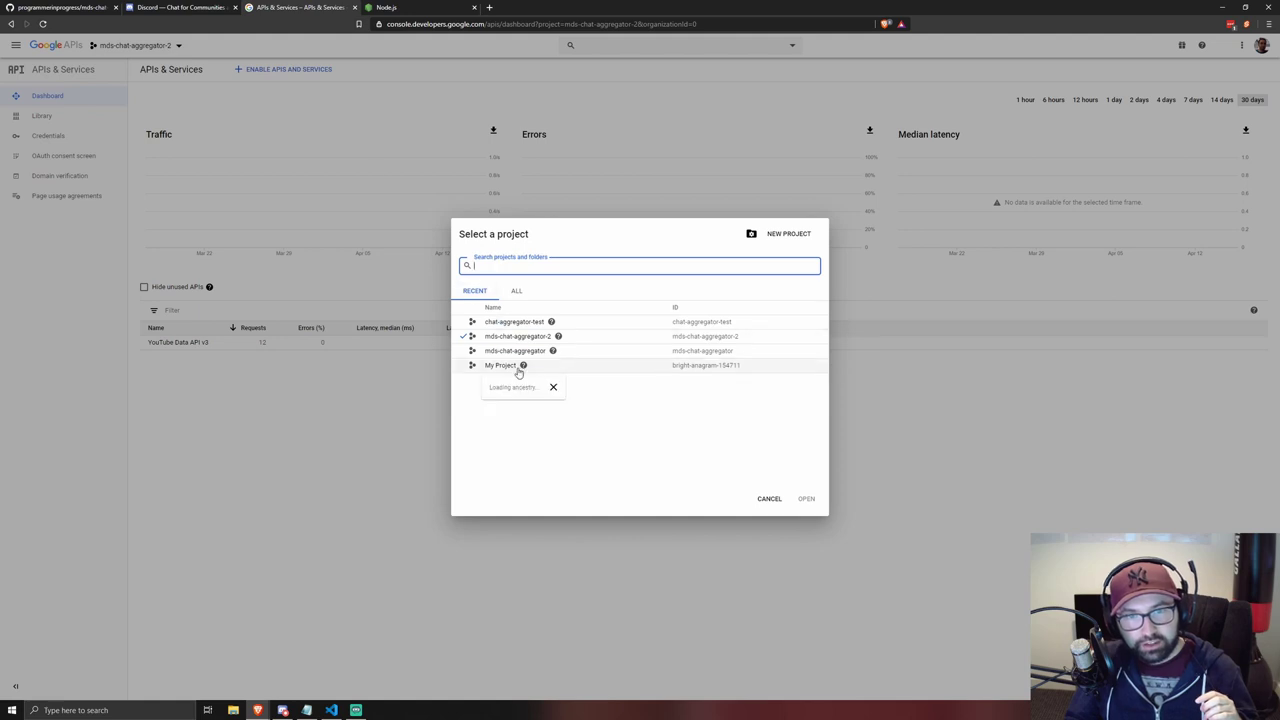
left_click(530, 322)
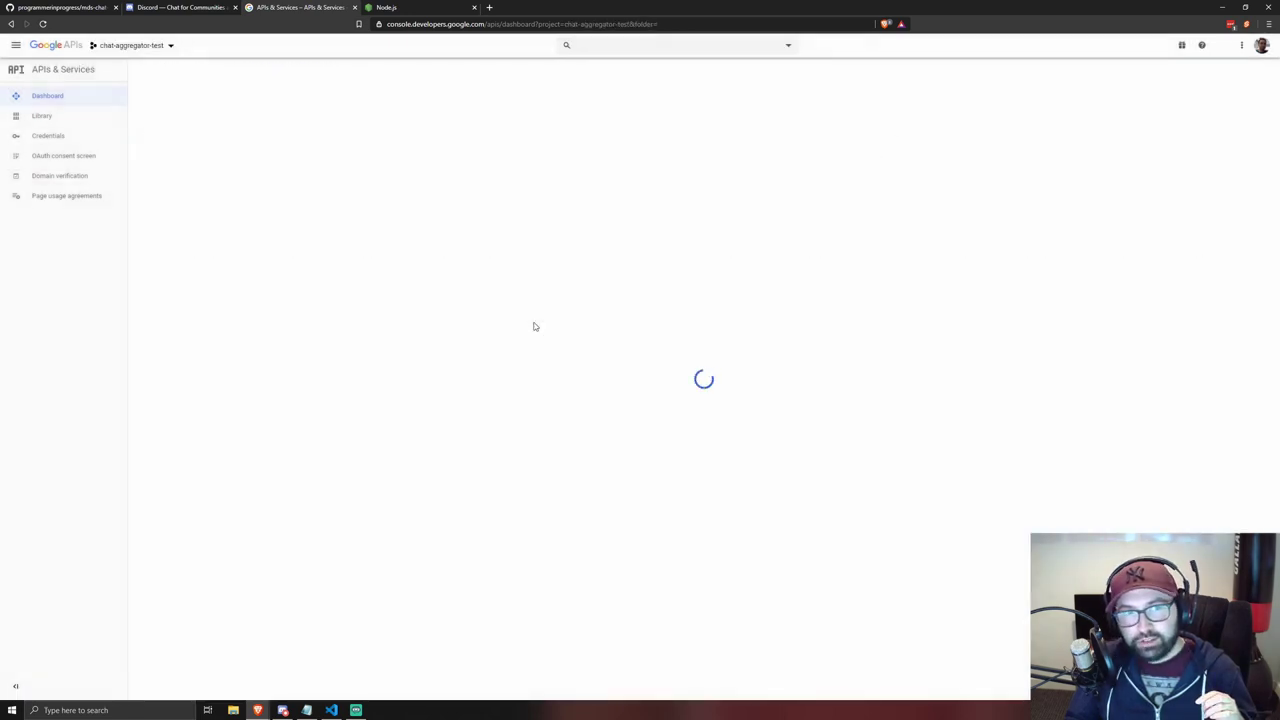
- Start an OAuth client ID from the project's credentials and create the required consent screen with the External user type
left_click(65, 137)
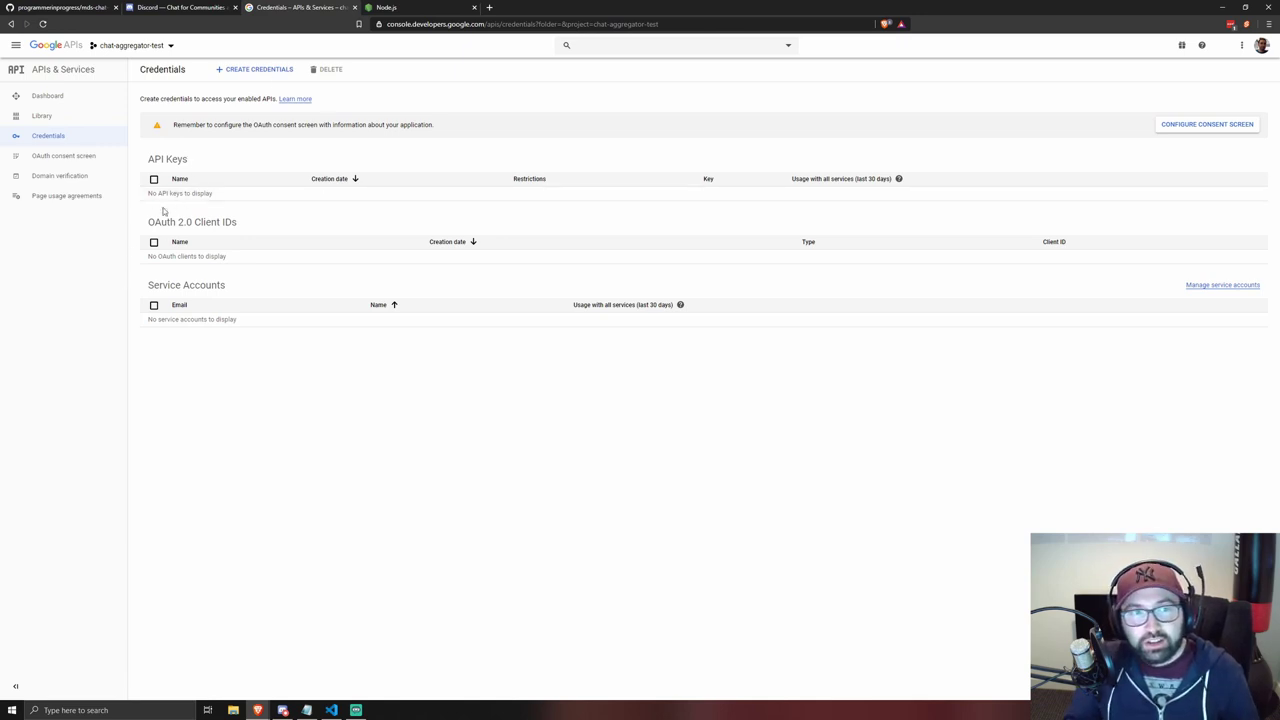
left_click(258, 69)
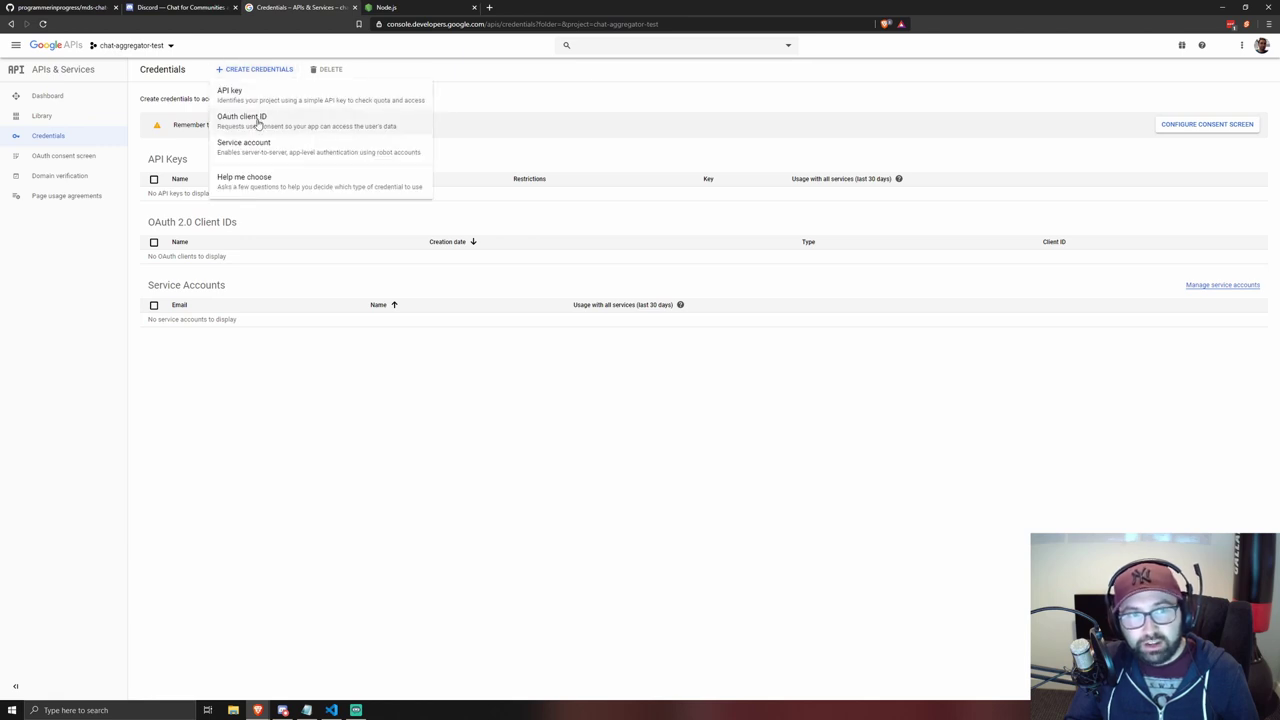
left_click(258, 120)
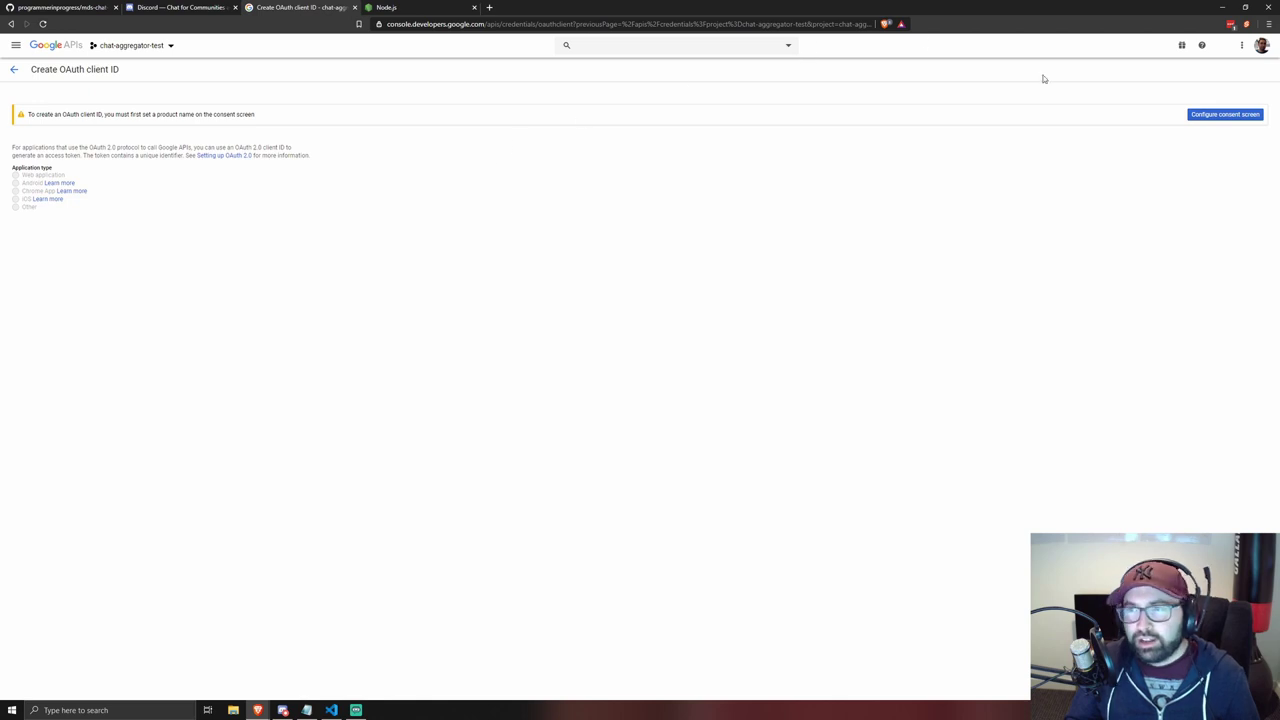
left_click(1215, 115)
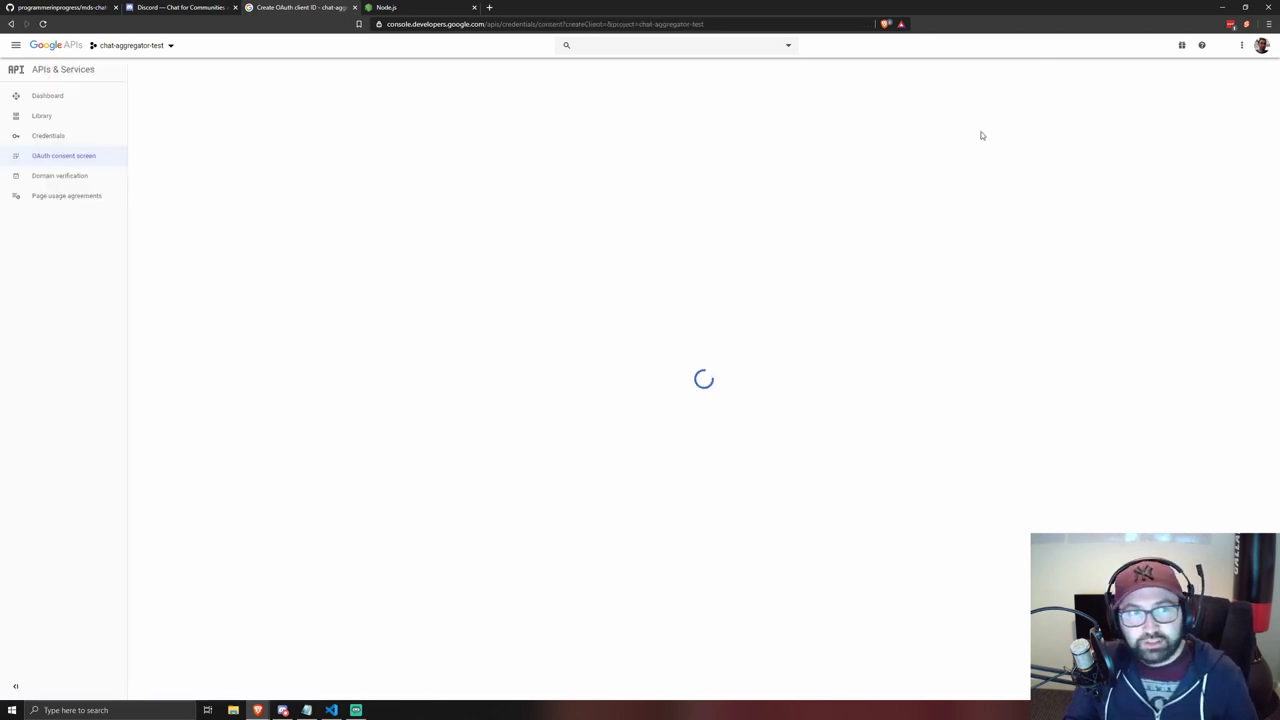
left_click(143, 193)
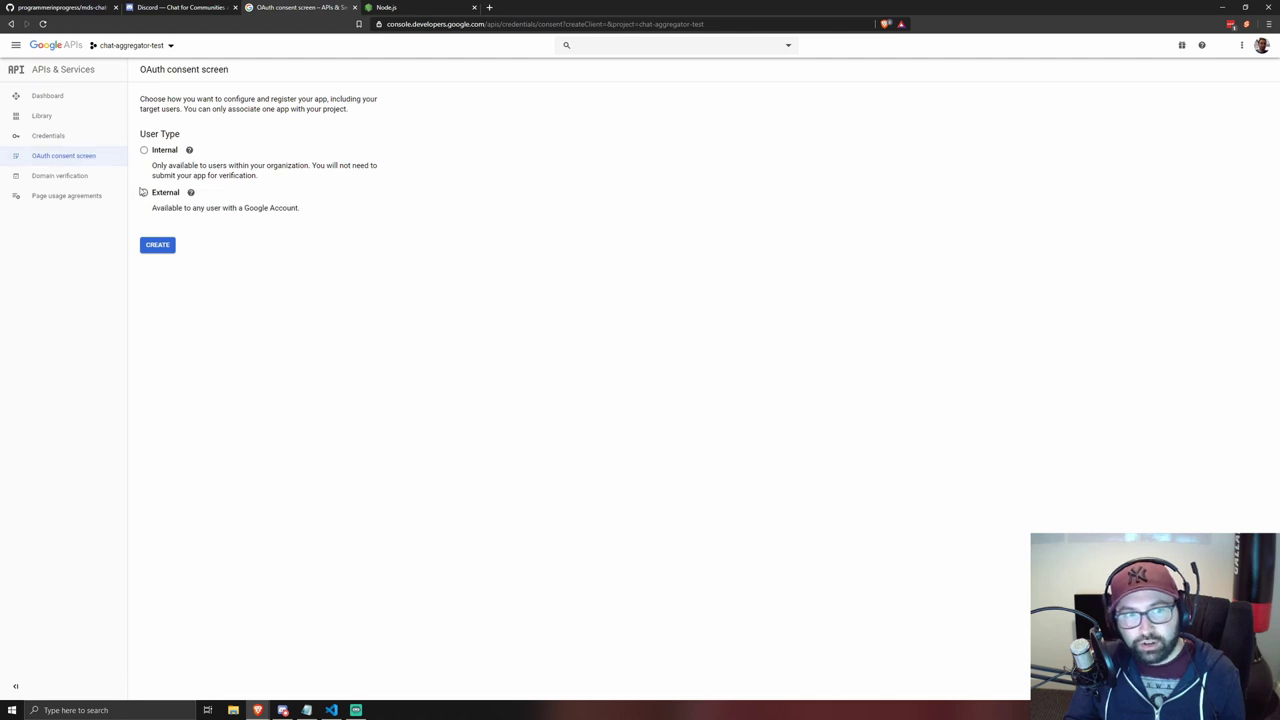
left_click(156, 247)
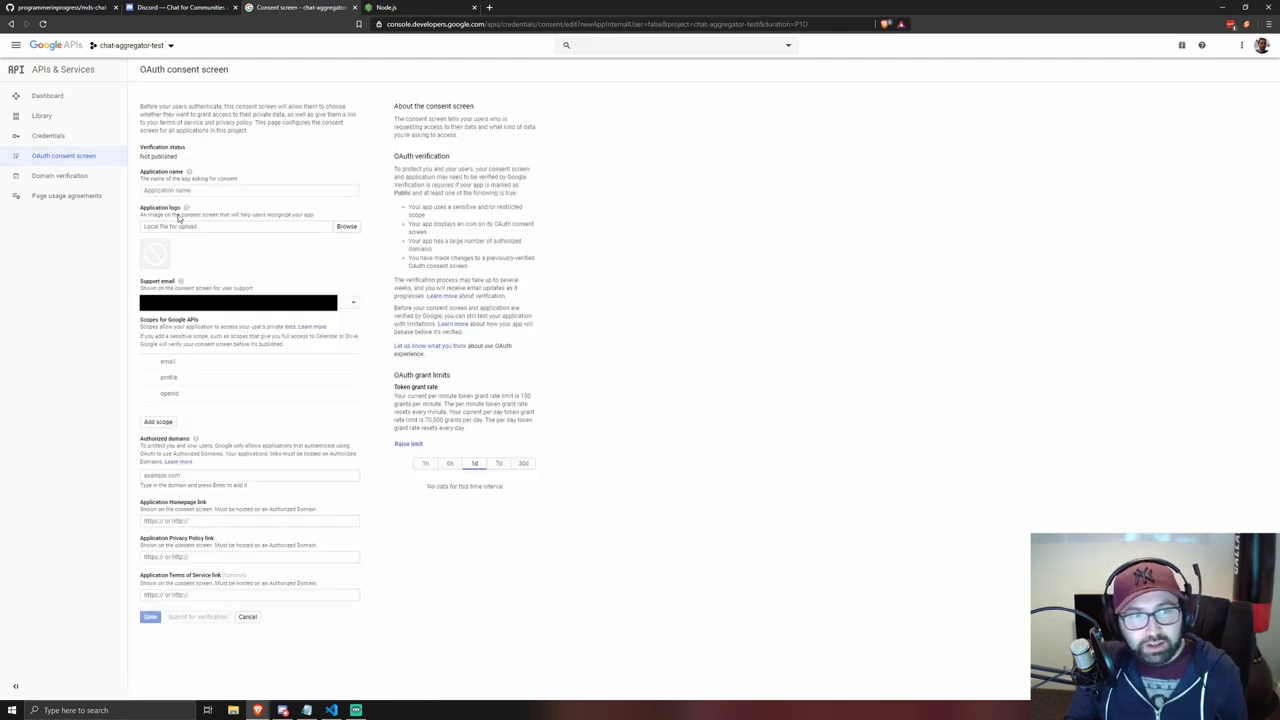
- Name the consent screen's application "chat aggregator test", keep the default support email, and save it
left_click(171, 191)
type("chat aggregator test")
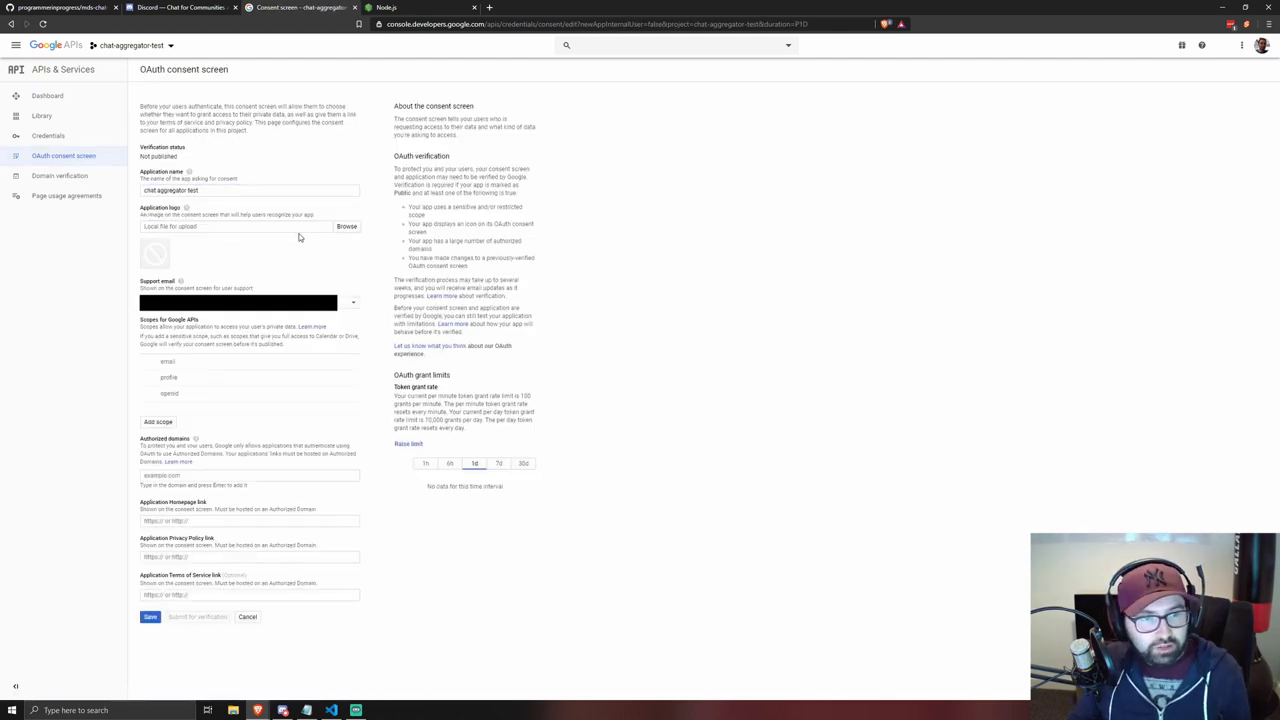
key("alt+Tab")
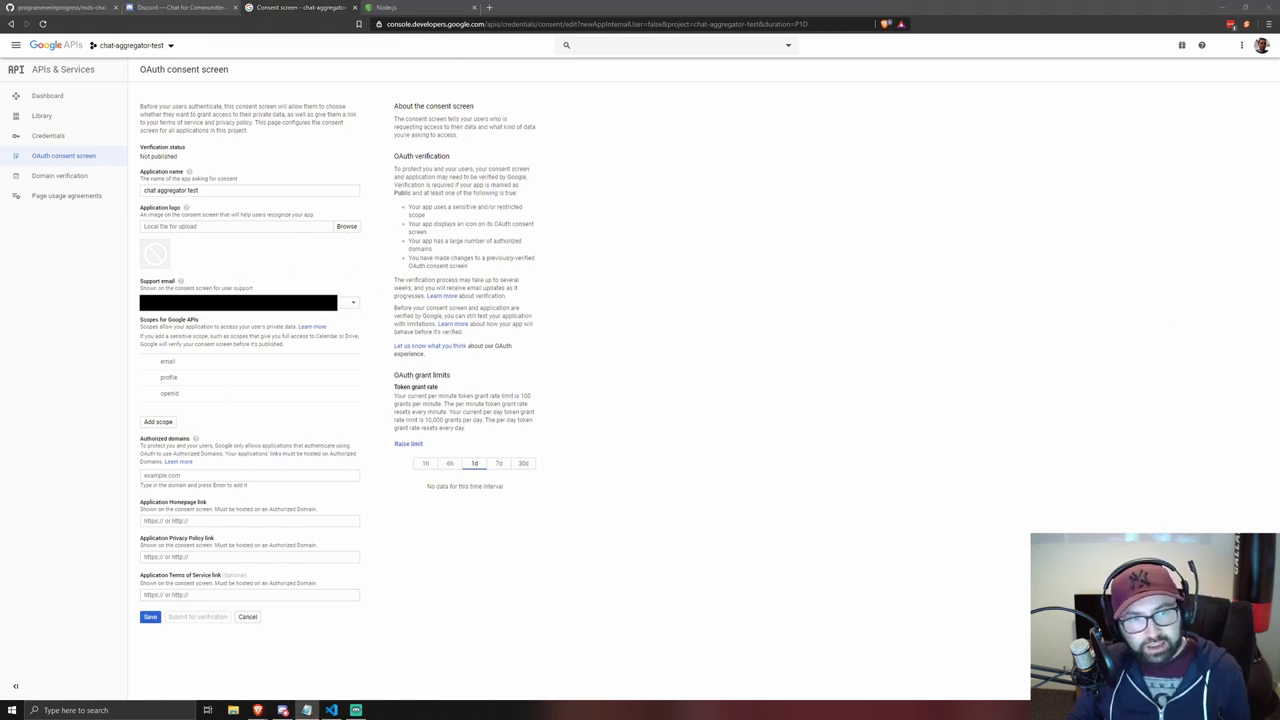
left_click(170, 314)
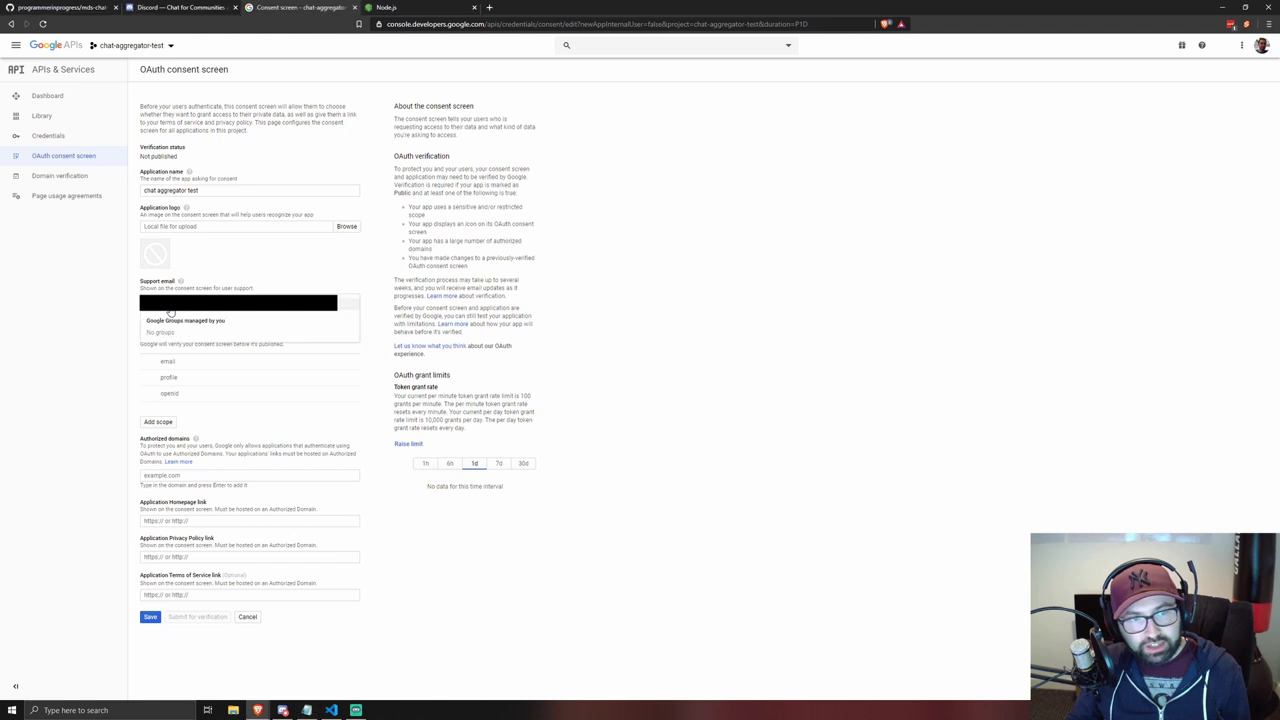
left_click(774, 338)
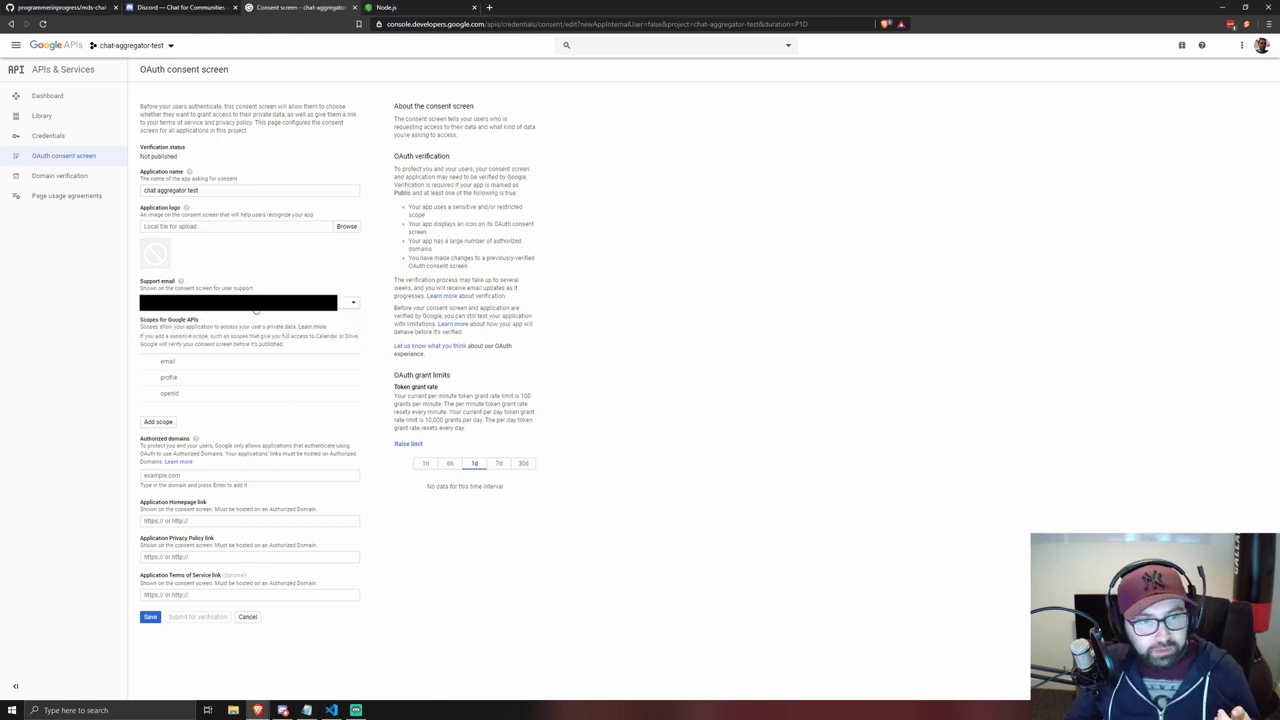
left_click(148, 619)
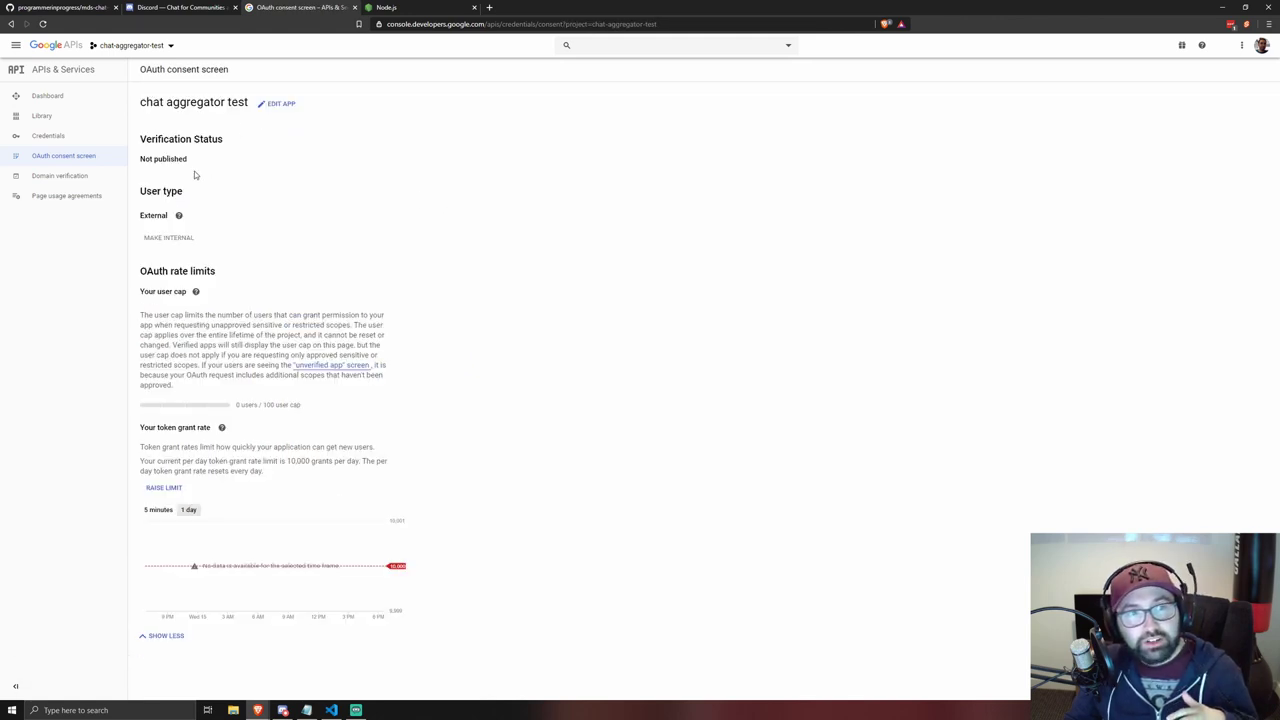
left_click(63, 135)
left_click(274, 70)
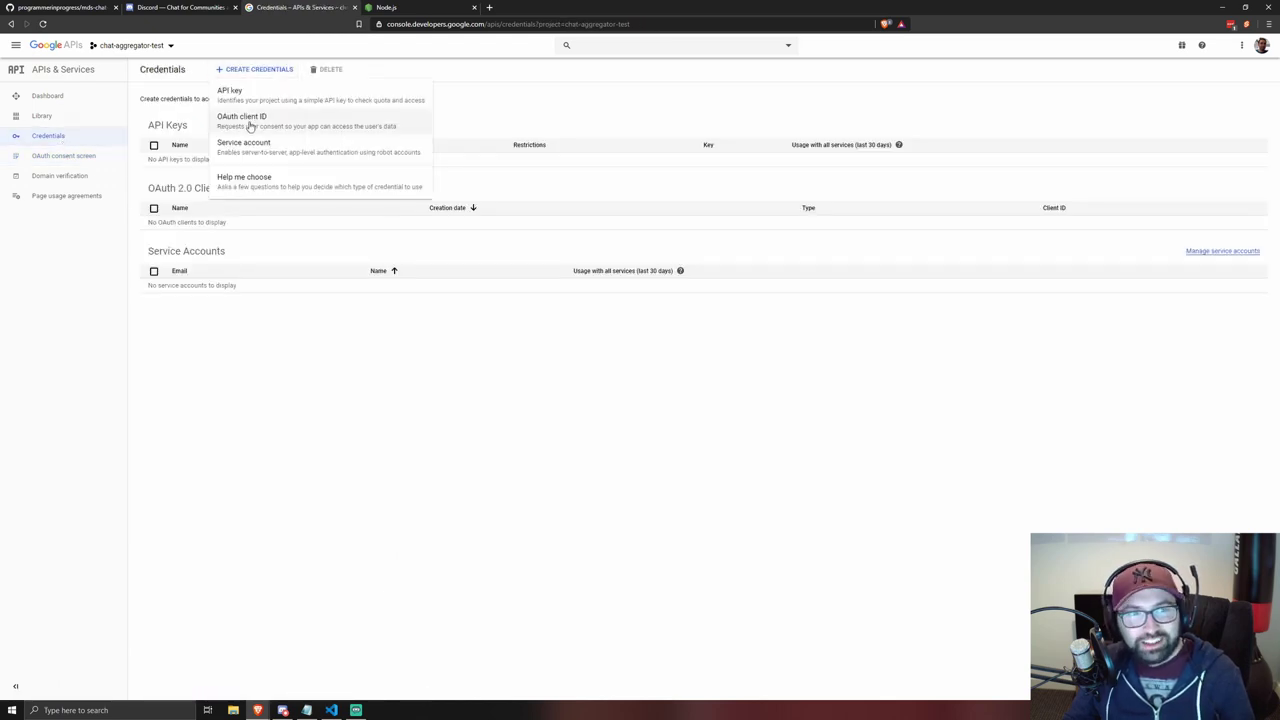
left_click(249, 122)
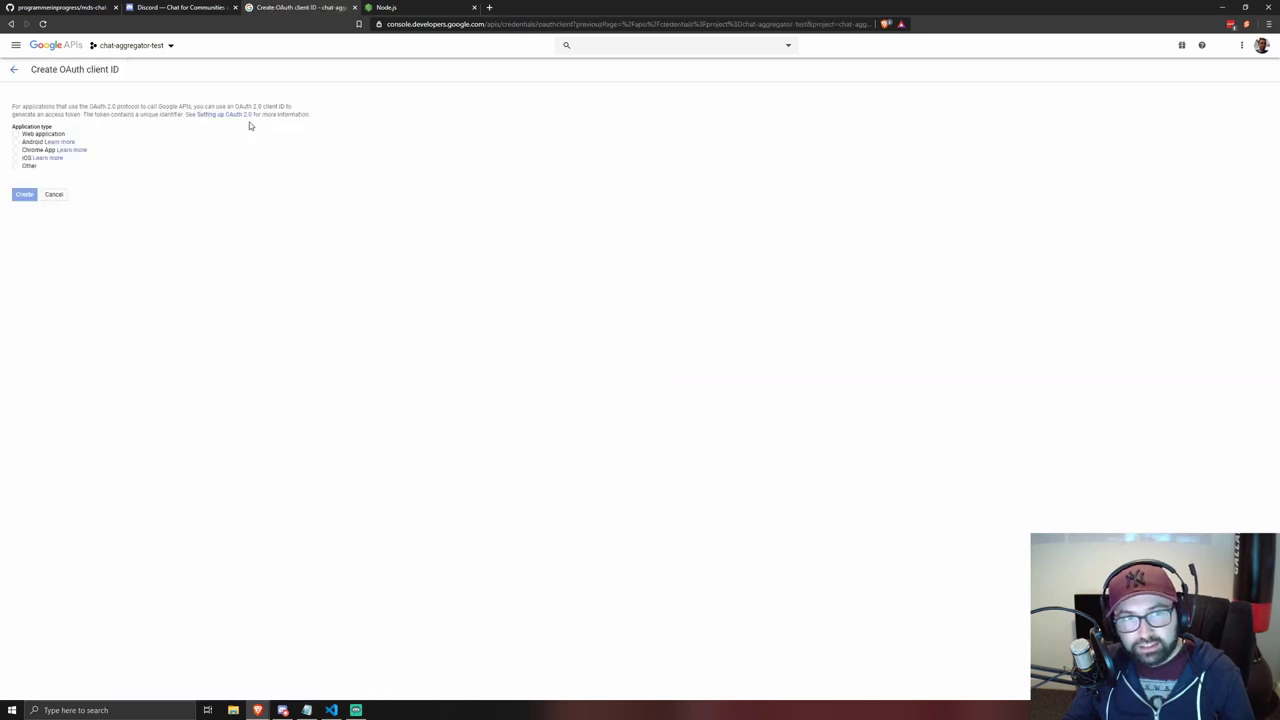
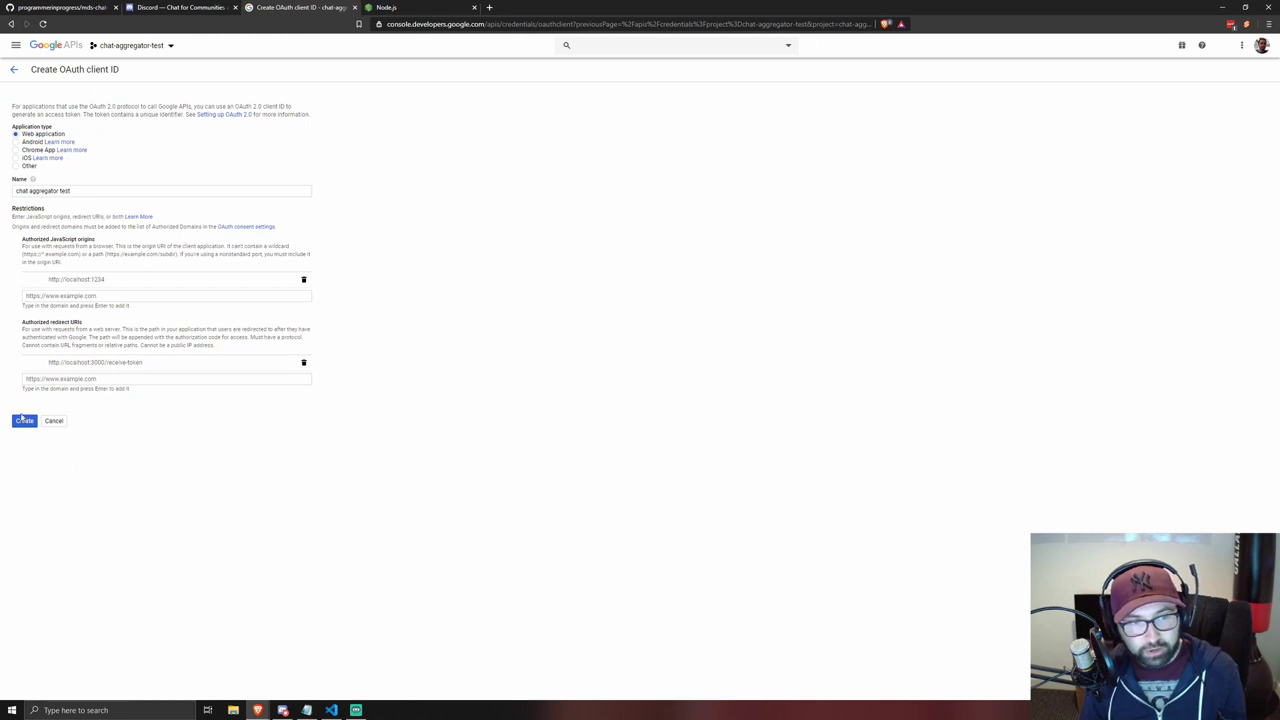
left_click(24, 421)
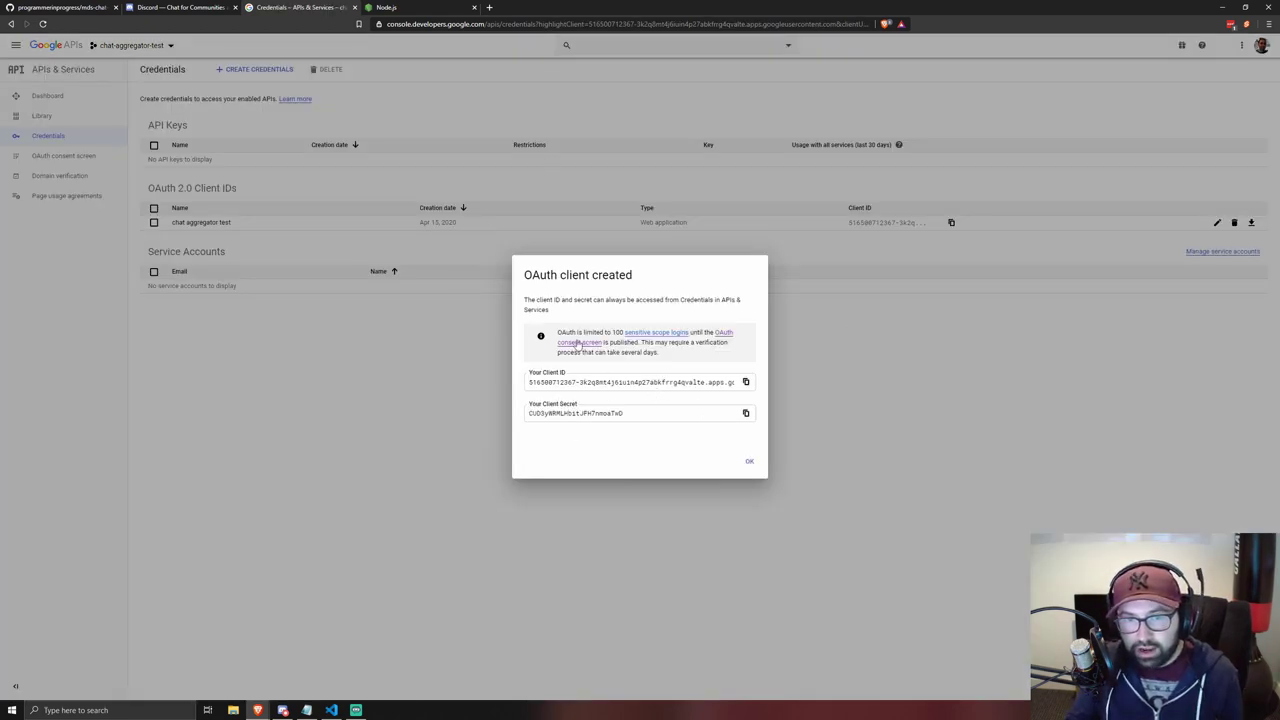
- Arrange the Notepad setup notes side by side with Visual Studio Code, with the notes on the left half
key("super+Left")
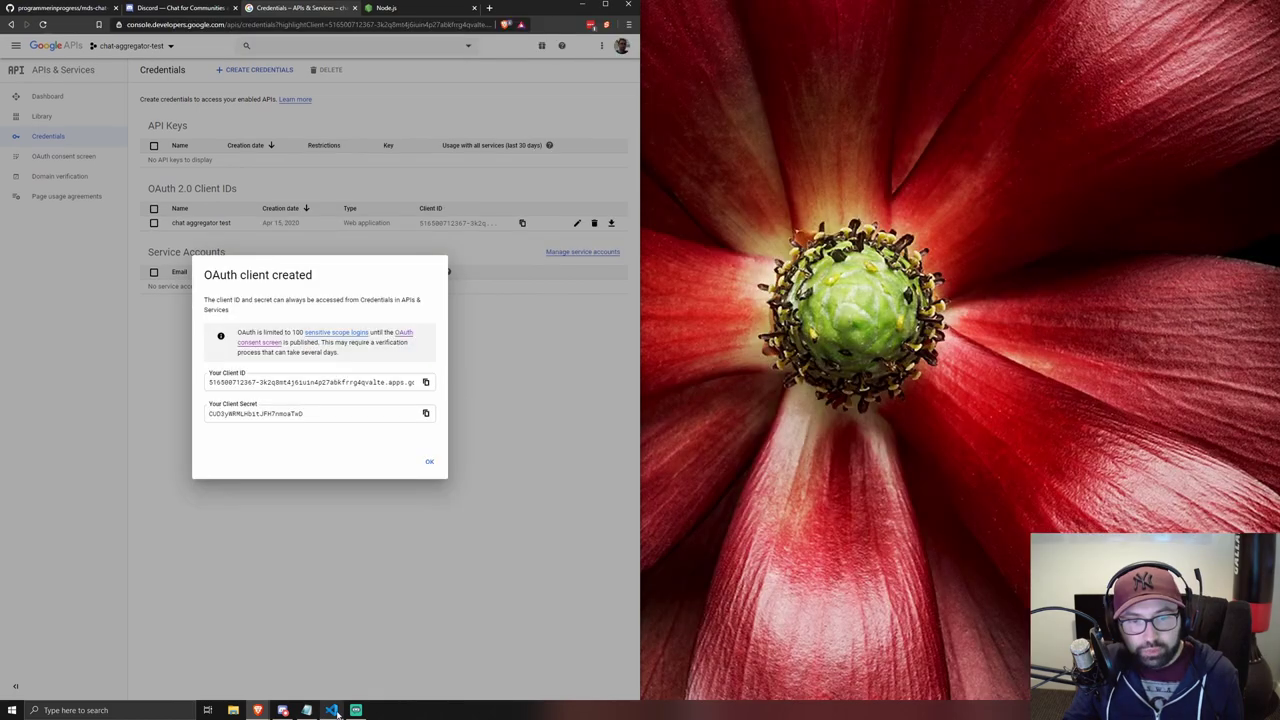
left_click(331, 709)
key("super+Right")
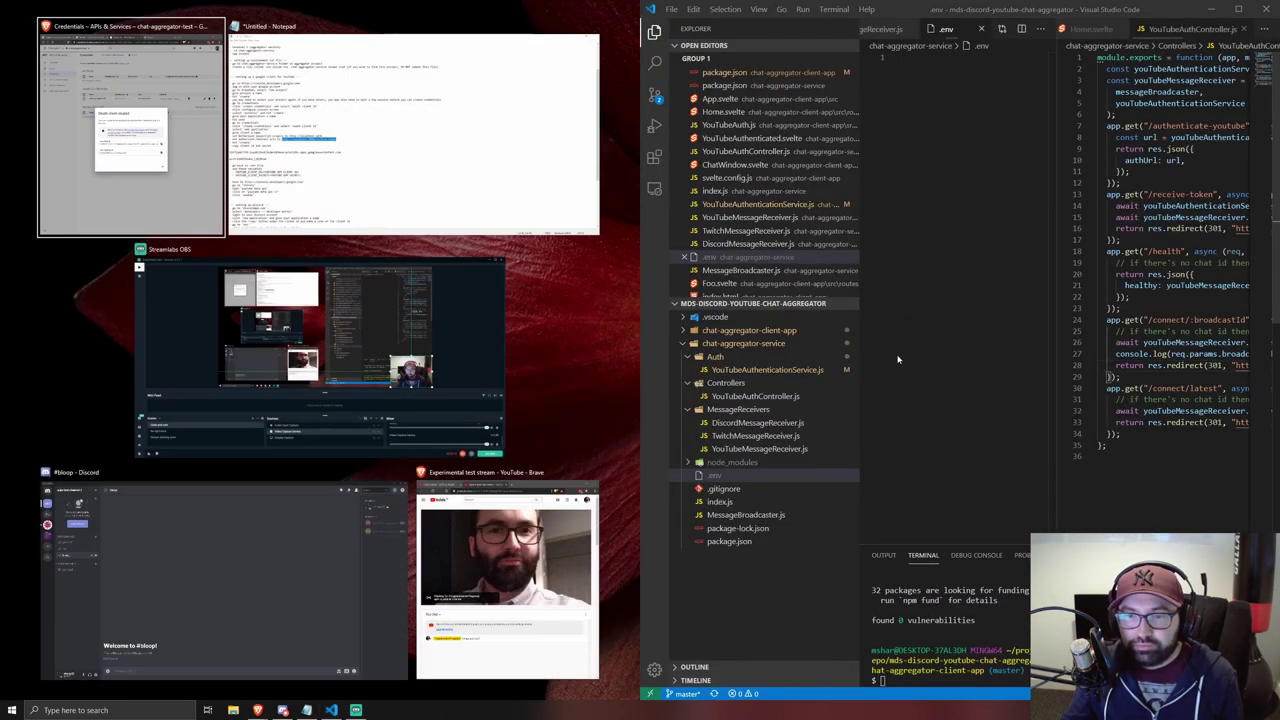
left_click(401, 142)
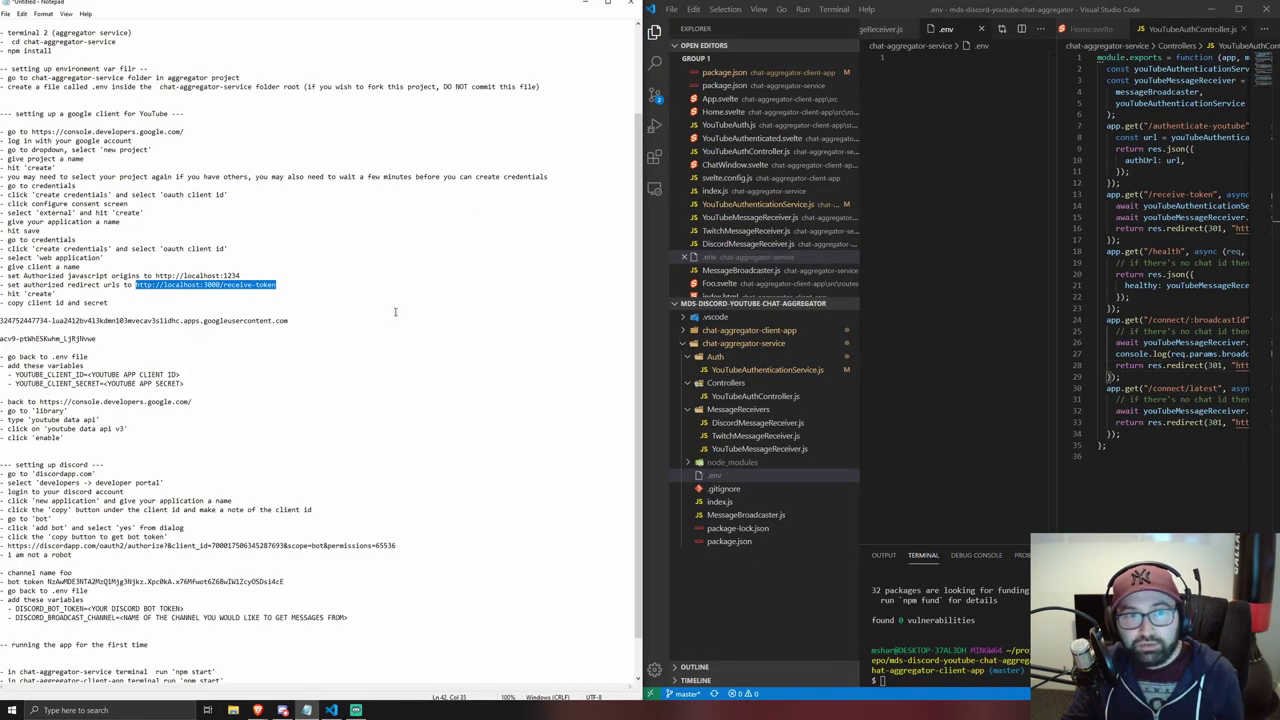
- Copy the YOUTUBE_CLIENT_ID variable name from the notes into the .env file's first line, ending it with an equals sign
left_click(940, 136)
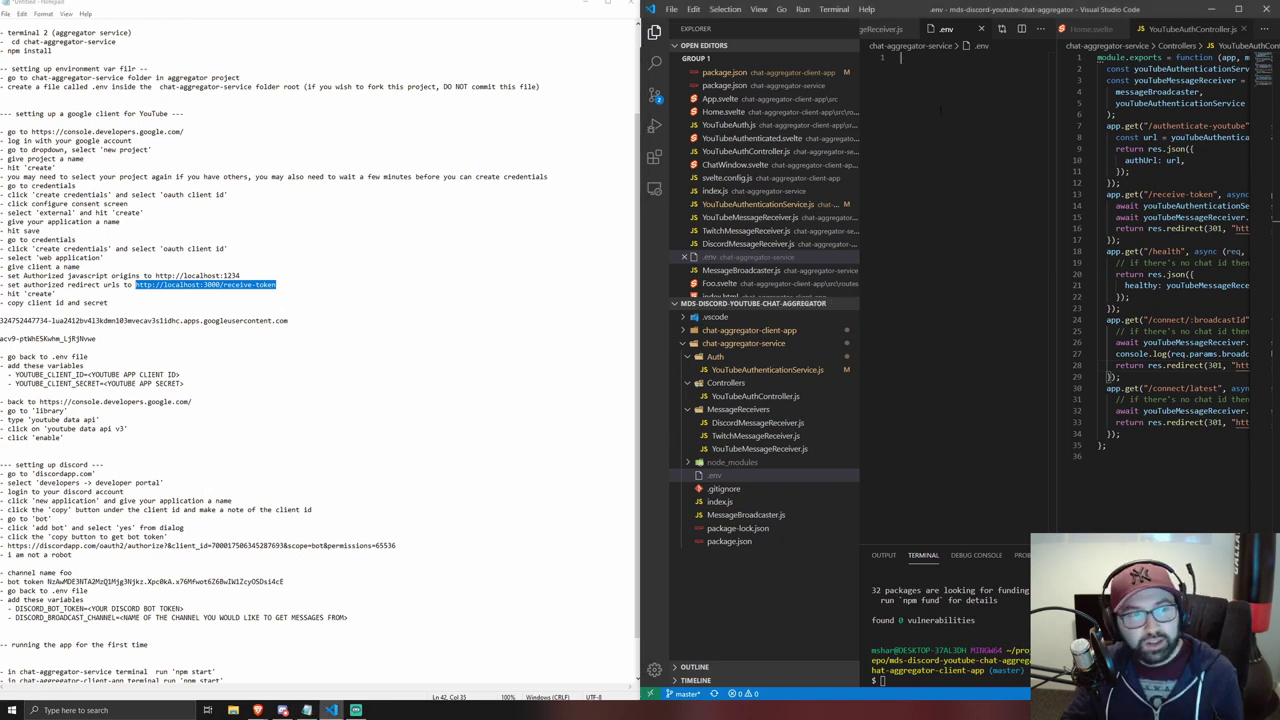
left_click(103, 331)
left_click_drag(112, 374, 15, 374)
key("ctrl+c")
left_click(945, 249)
key("ctrl+v")
type("=")
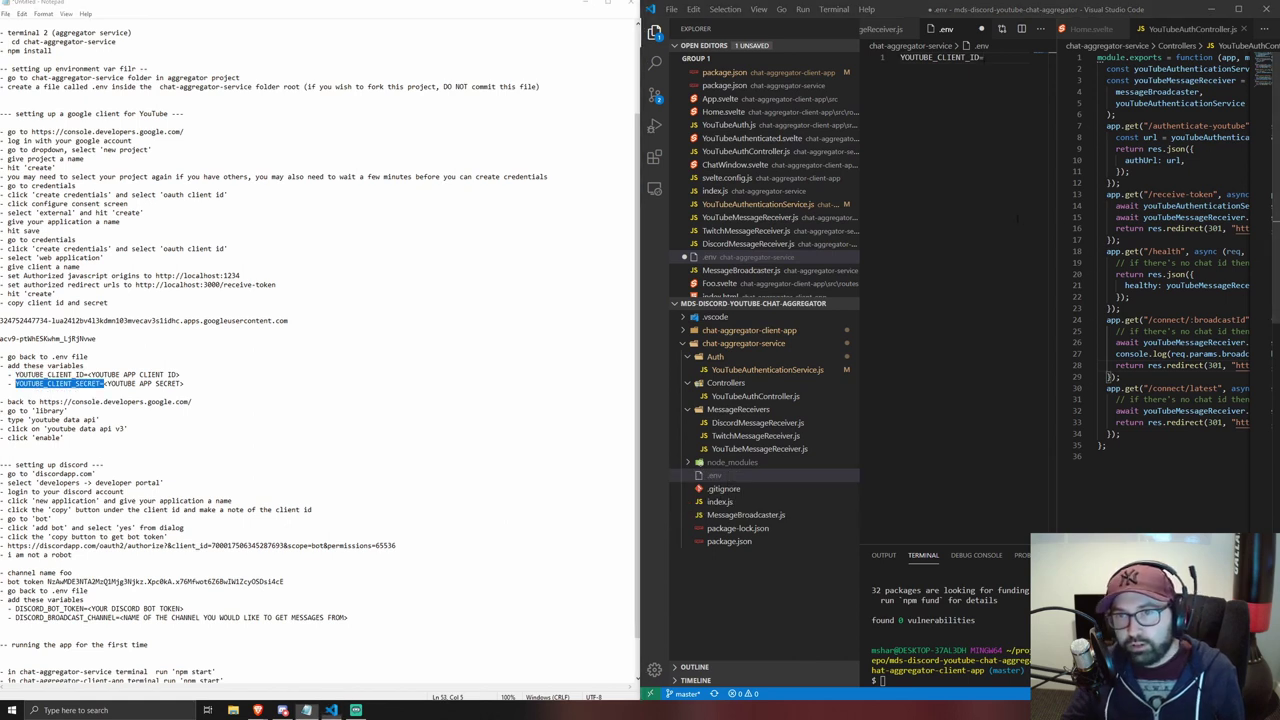
- Add YOUTUBE_CLIENT_SECRET= as the second line of the .env file
left_click(1018, 217)
key("Return")
type("YOUTUBE_CLIENT_SECRET=")
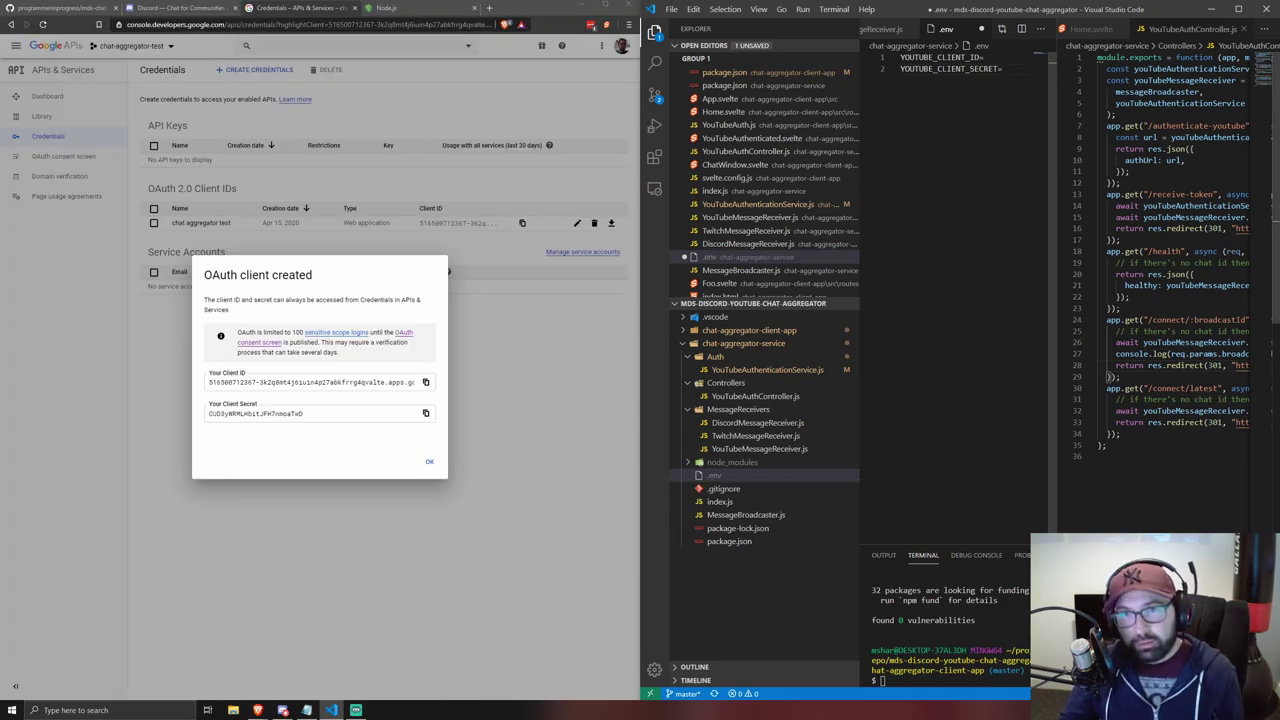
left_click_drag(1002, 69, 897, 60)
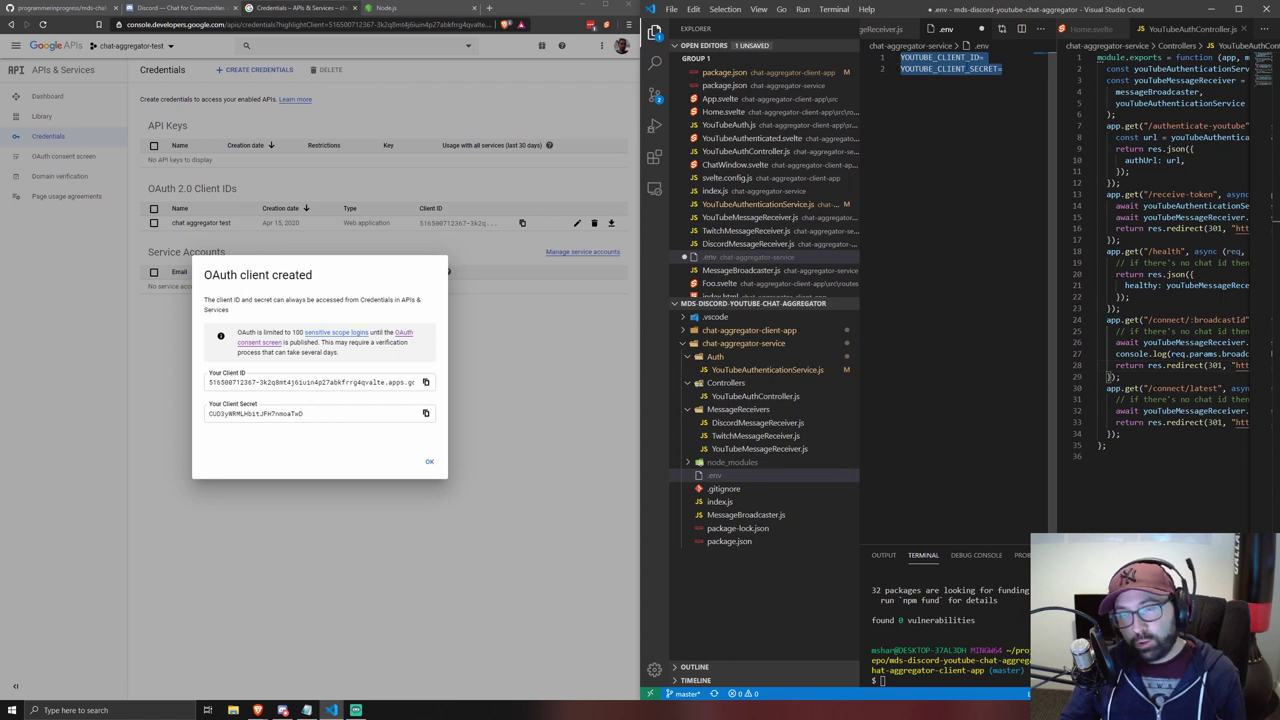
left_click(966, 68)
left_click_drag(985, 69, 937, 69)
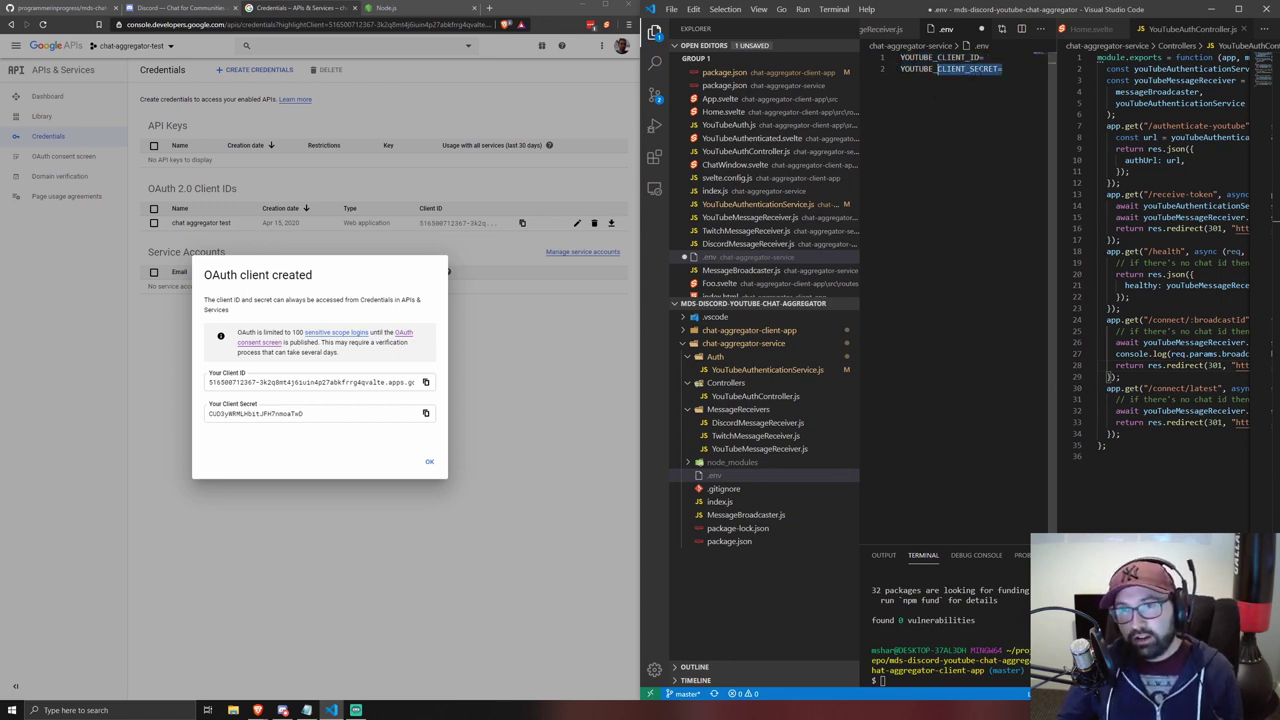
- Copy the new OAuth client's ID and paste it after YOUTUBE_CLIENT_ID= in the .env file
left_click_drag(1003, 69, 899, 58)
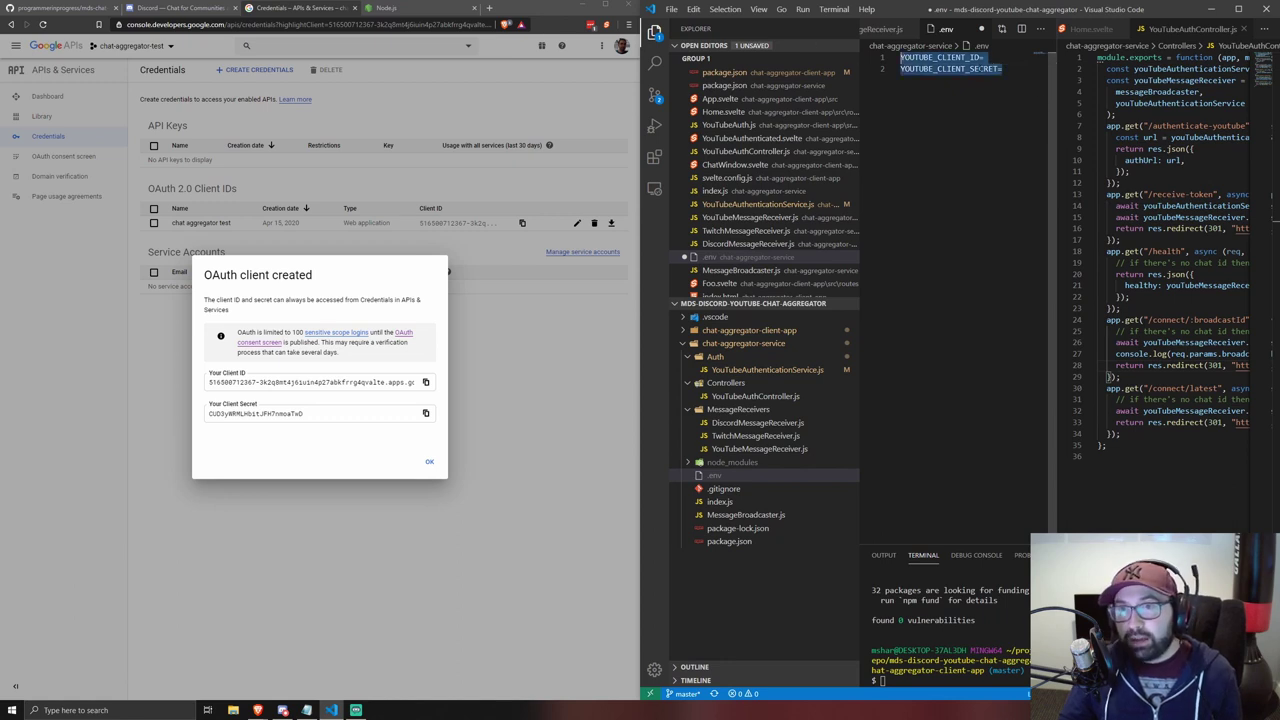
left_click(1020, 75)
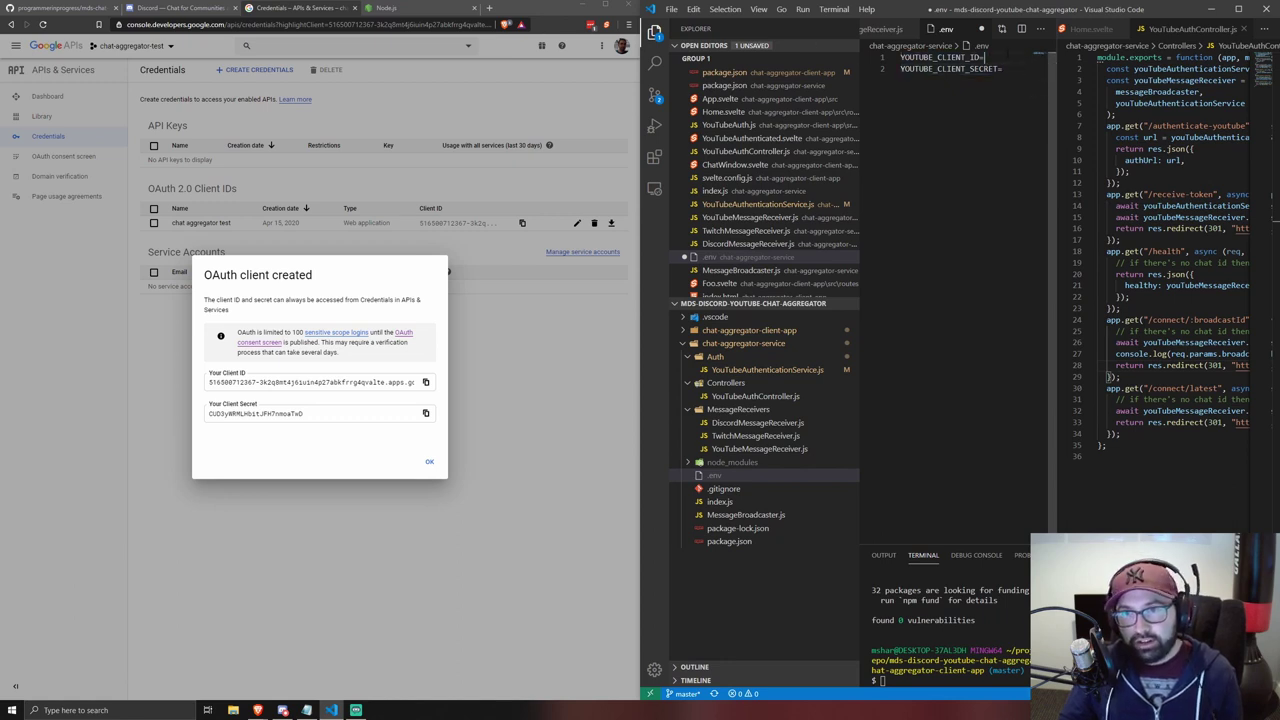
left_click(425, 382)
left_click(425, 382)
left_click(985, 57)
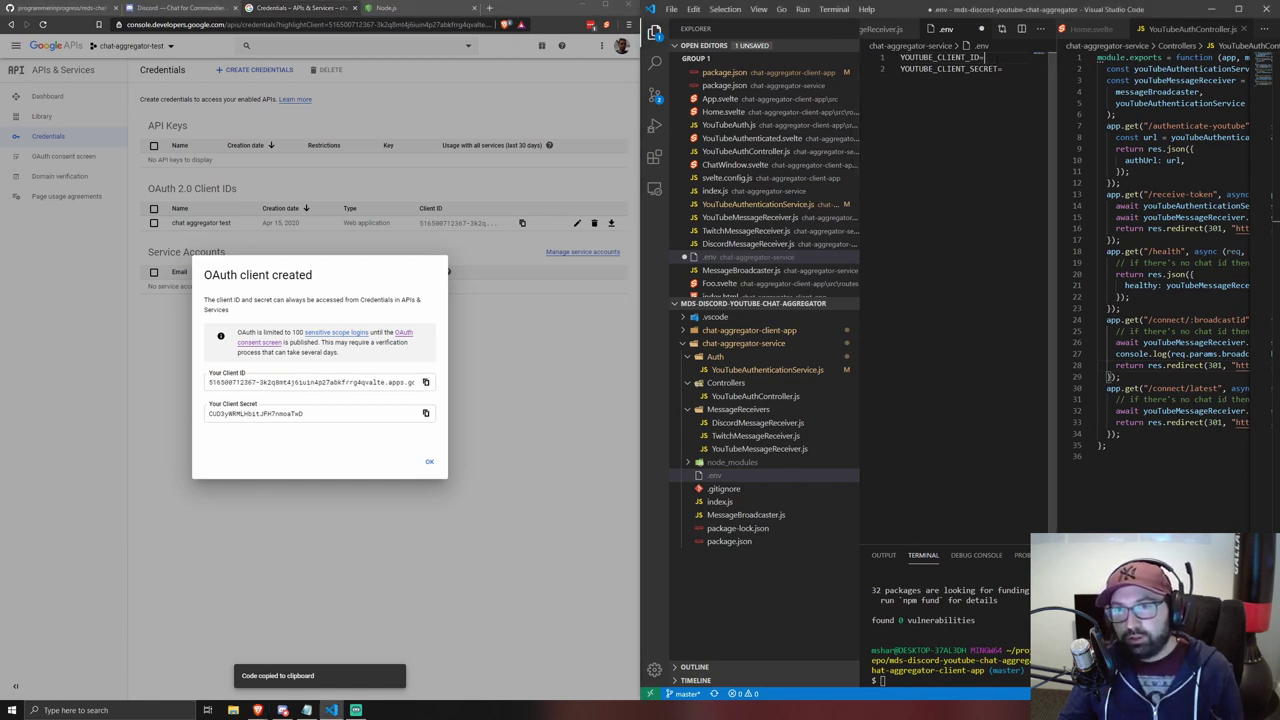
key("ctrl+v")
- Paste the OAuth client secret after YOUTUBE_CLIENT_SECRET= and save the .env file
left_click(931, 122)
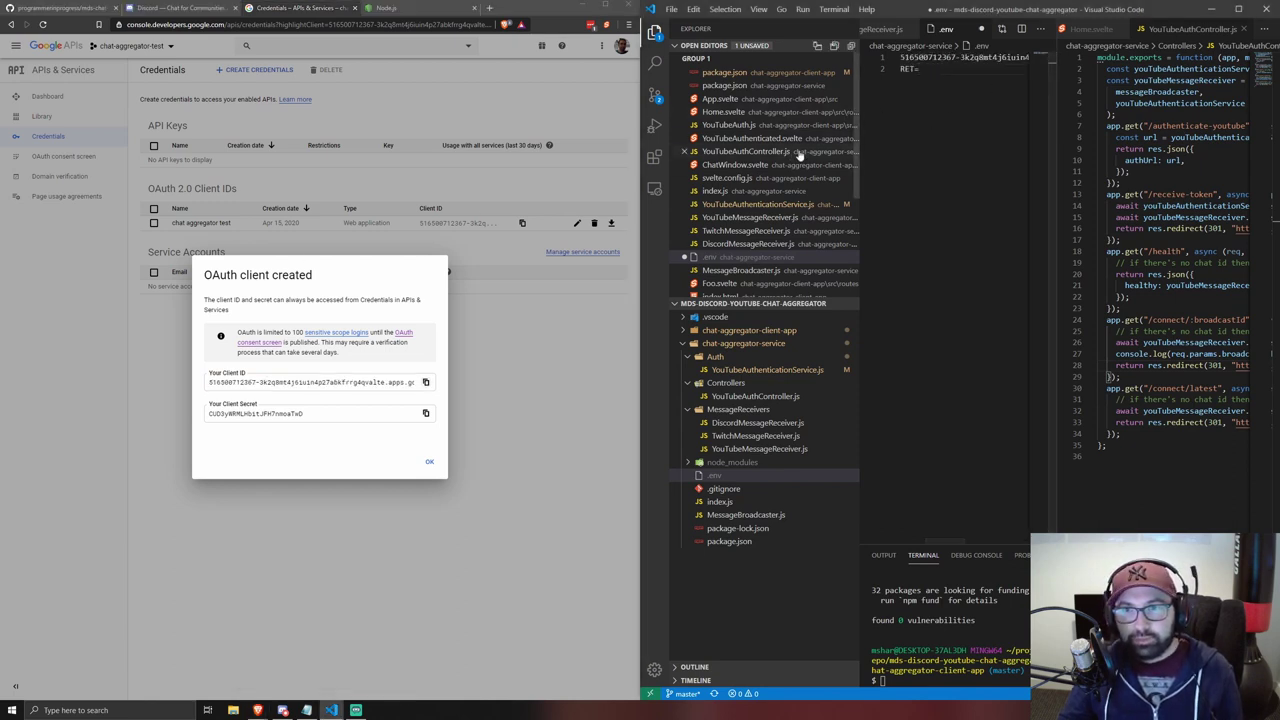
left_click(425, 413)
left_click(963, 87)
key("ctrl+v")
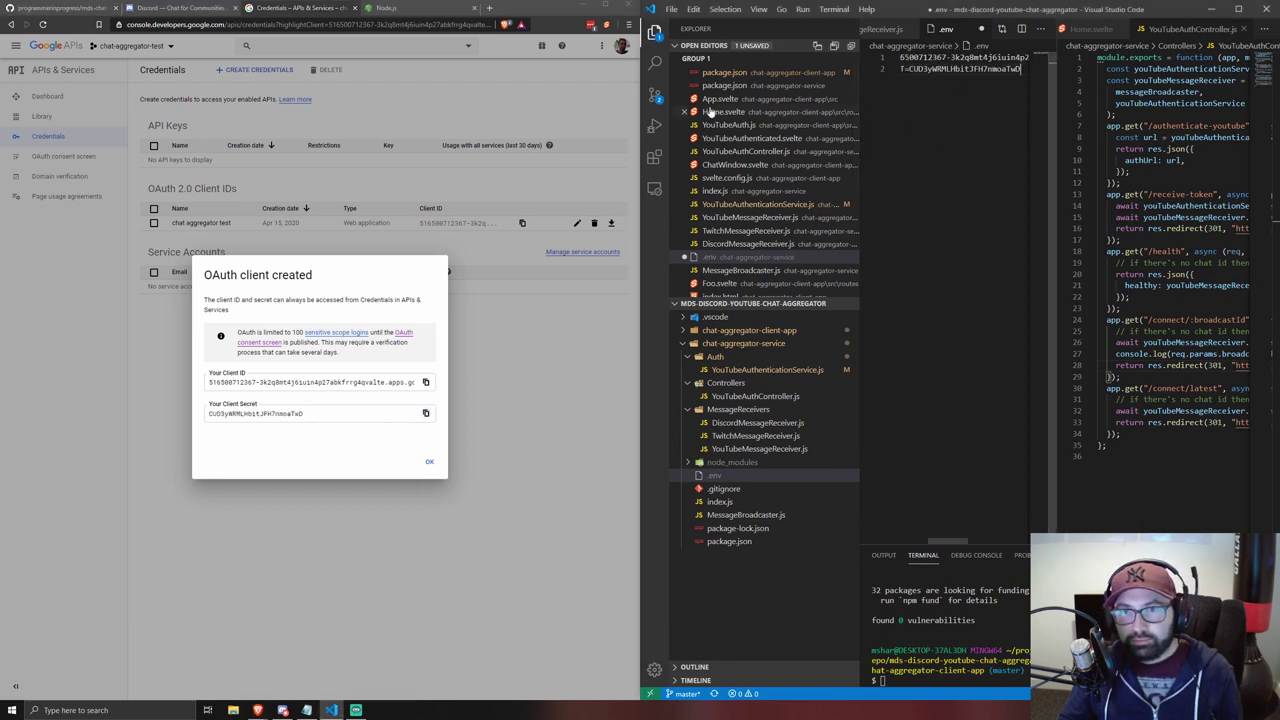
key("ctrl+a")
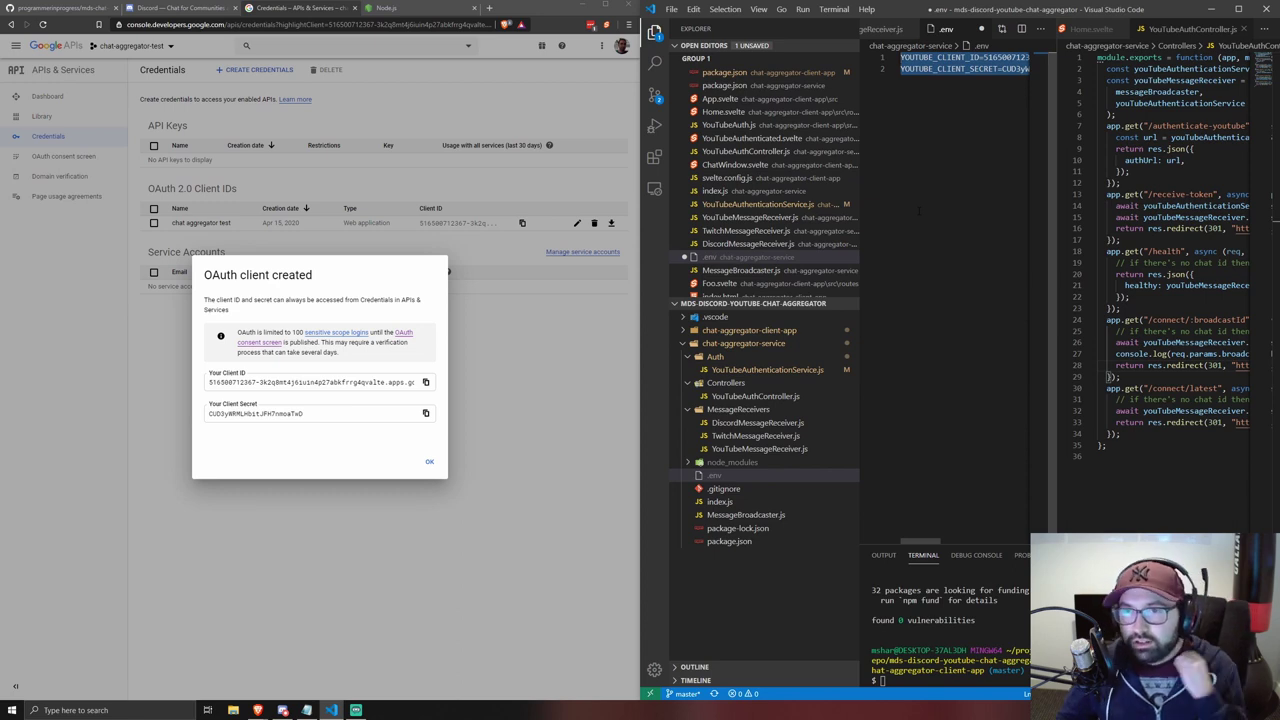
left_click_drag(919, 211, 941, 69)
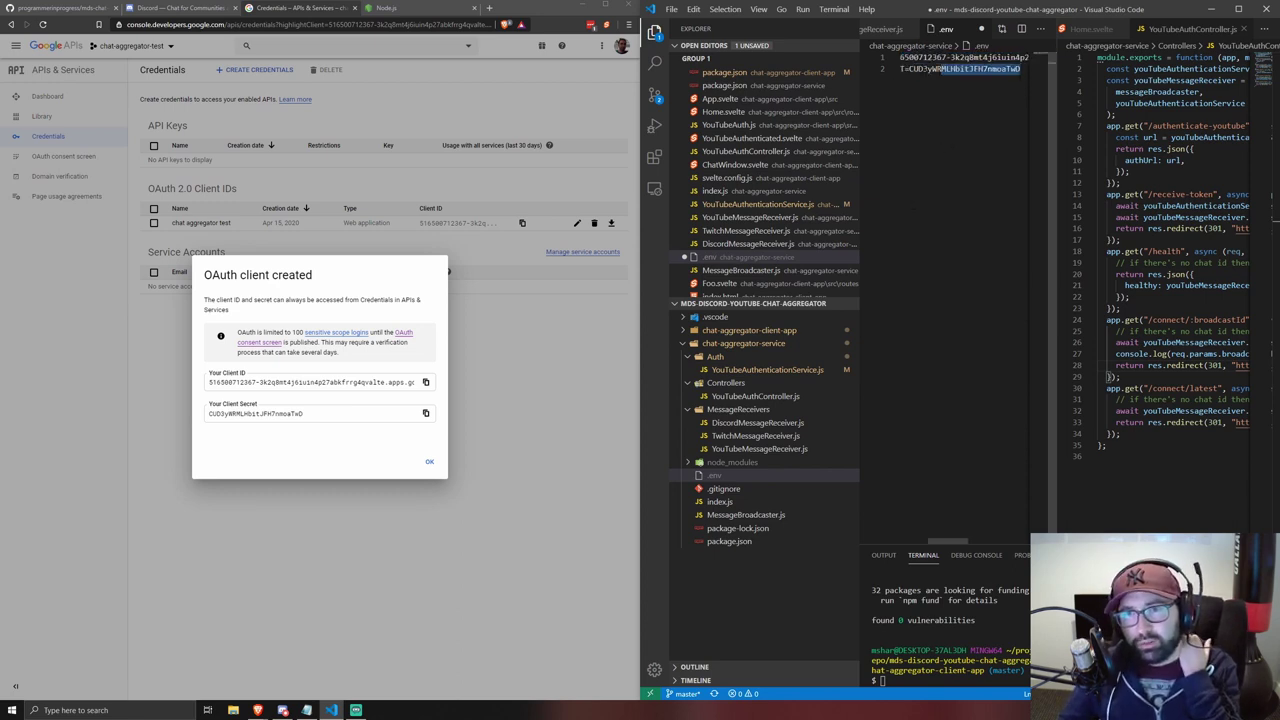
left_click(925, 69)
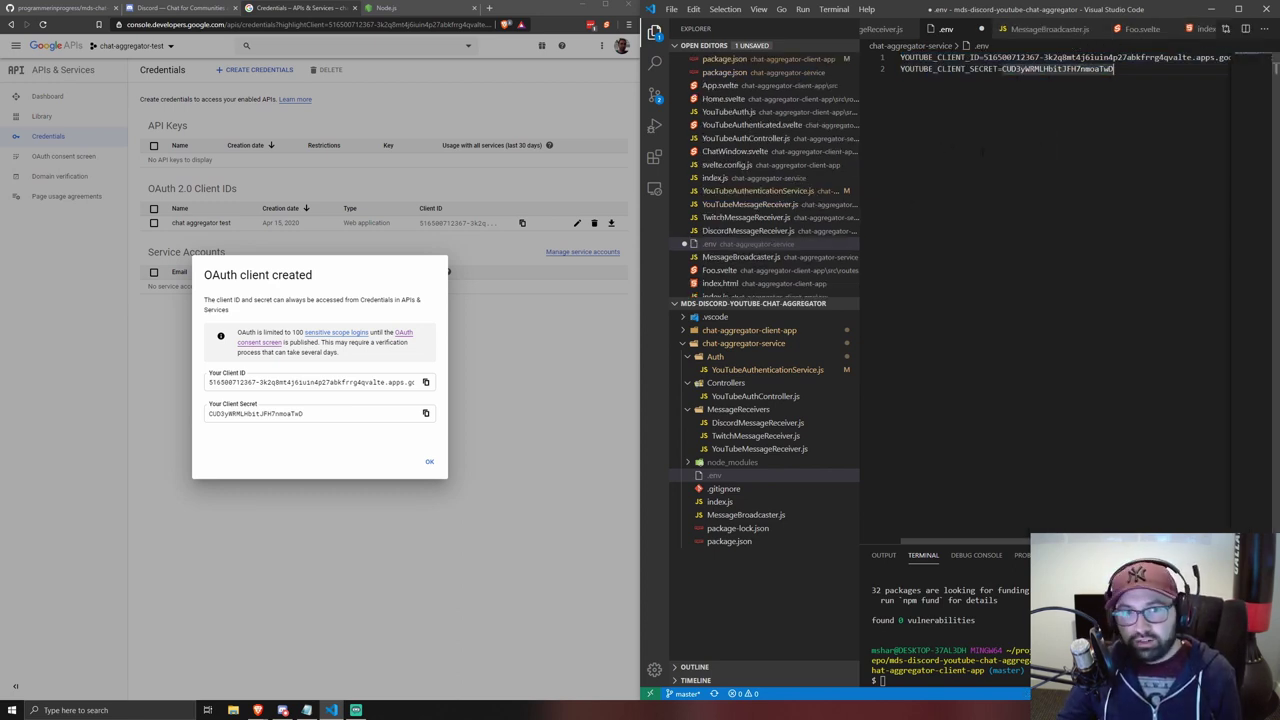
key("ctrl+s")
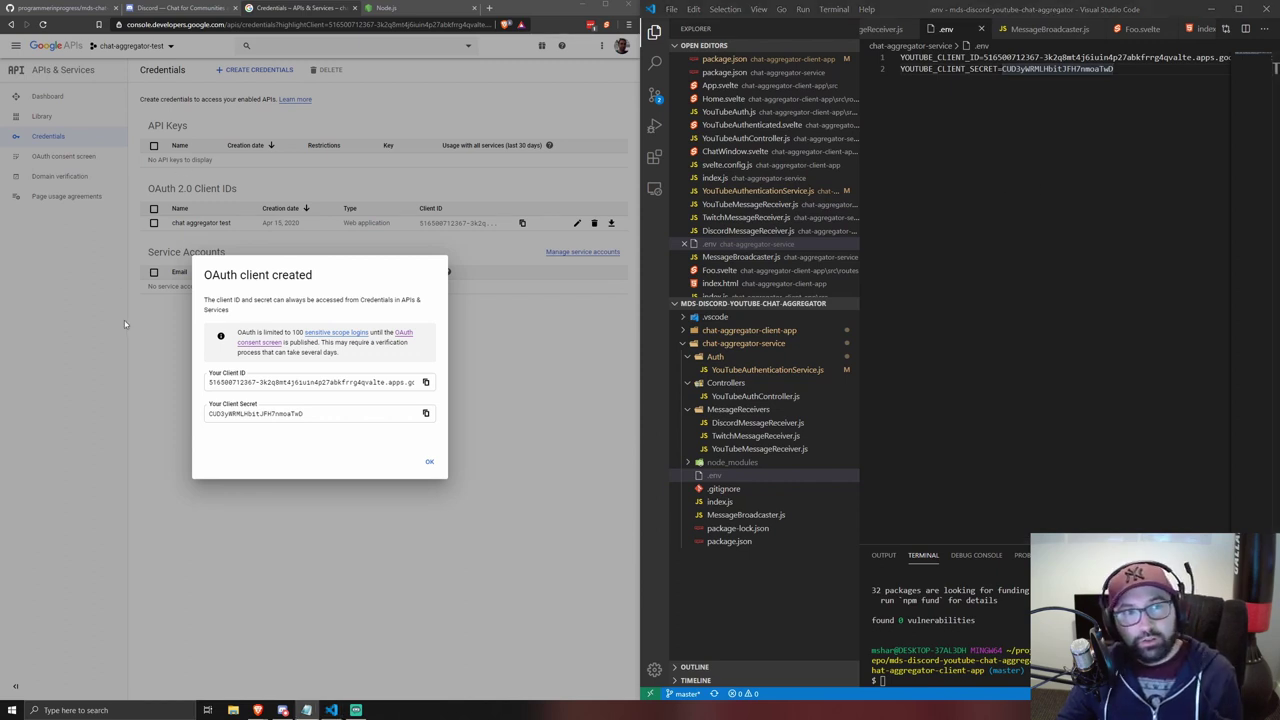
- Find YouTube Data API v3 in the Google API Library by searching "youtube data api" and enable it for the project
left_click(137, 364)
left_click(59, 115)
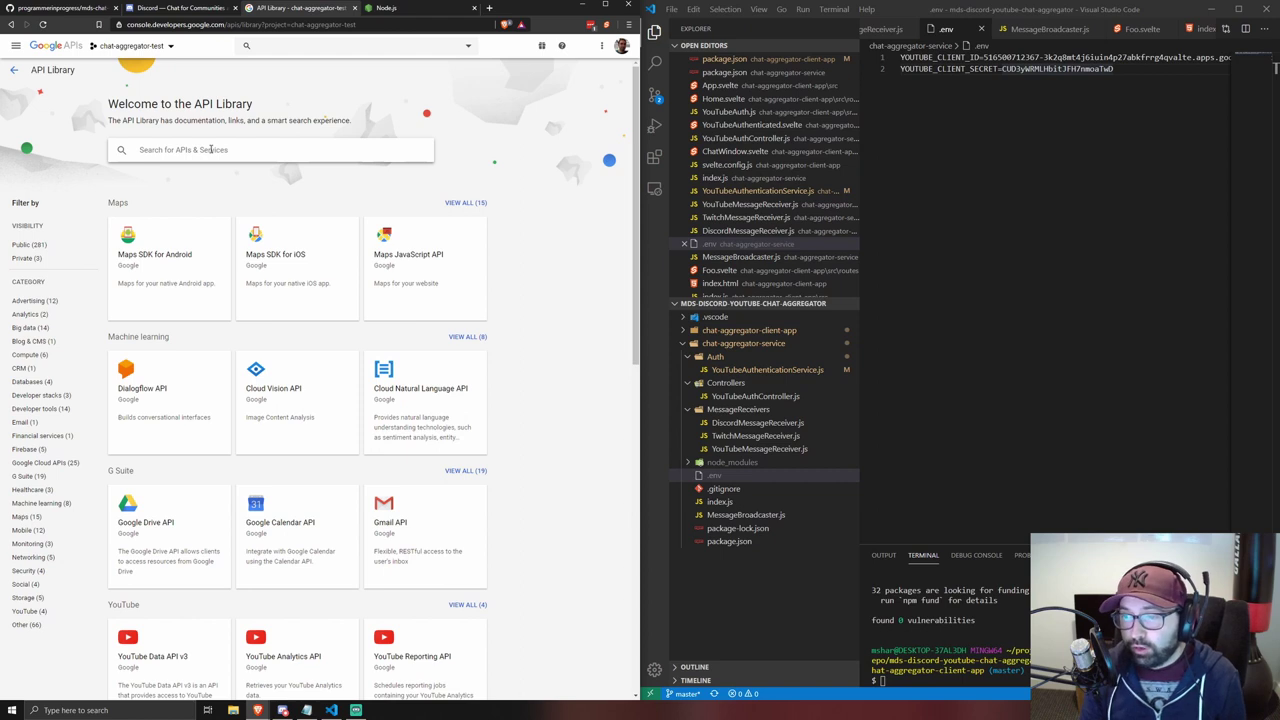
left_click(210, 149)
type("youtube data api")
key("Return")
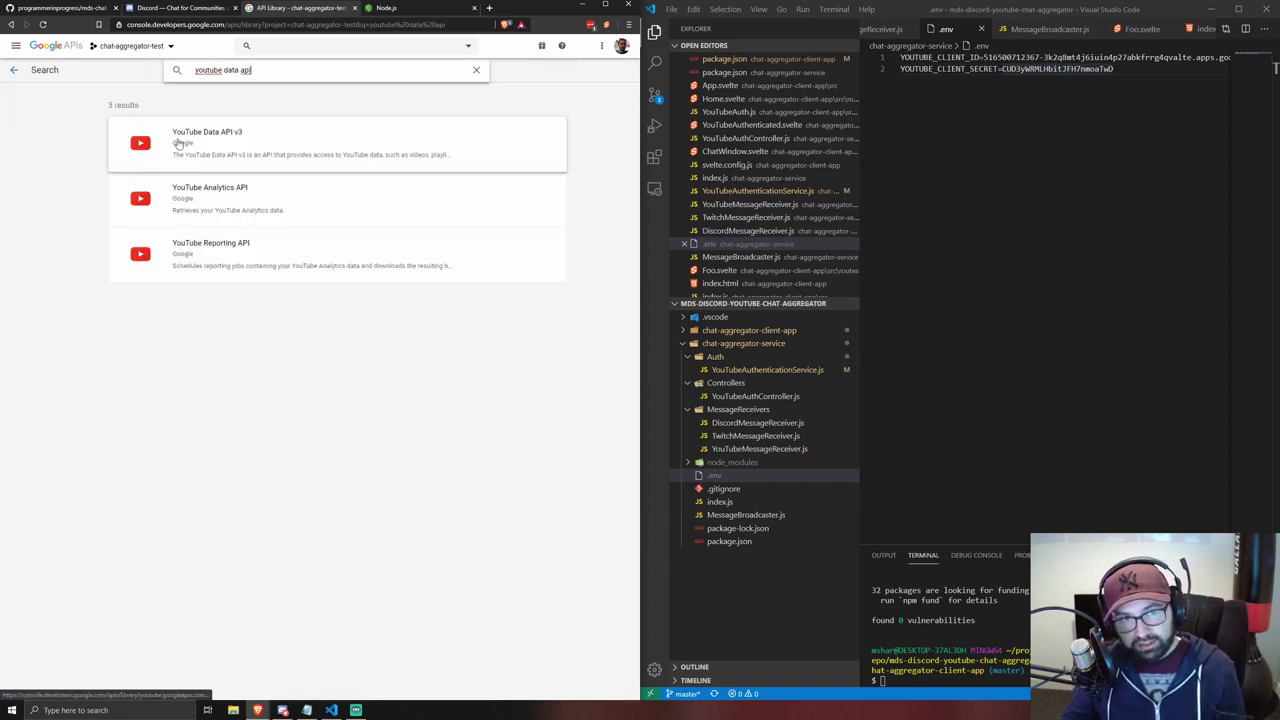
left_click(298, 155)
left_click(153, 183)
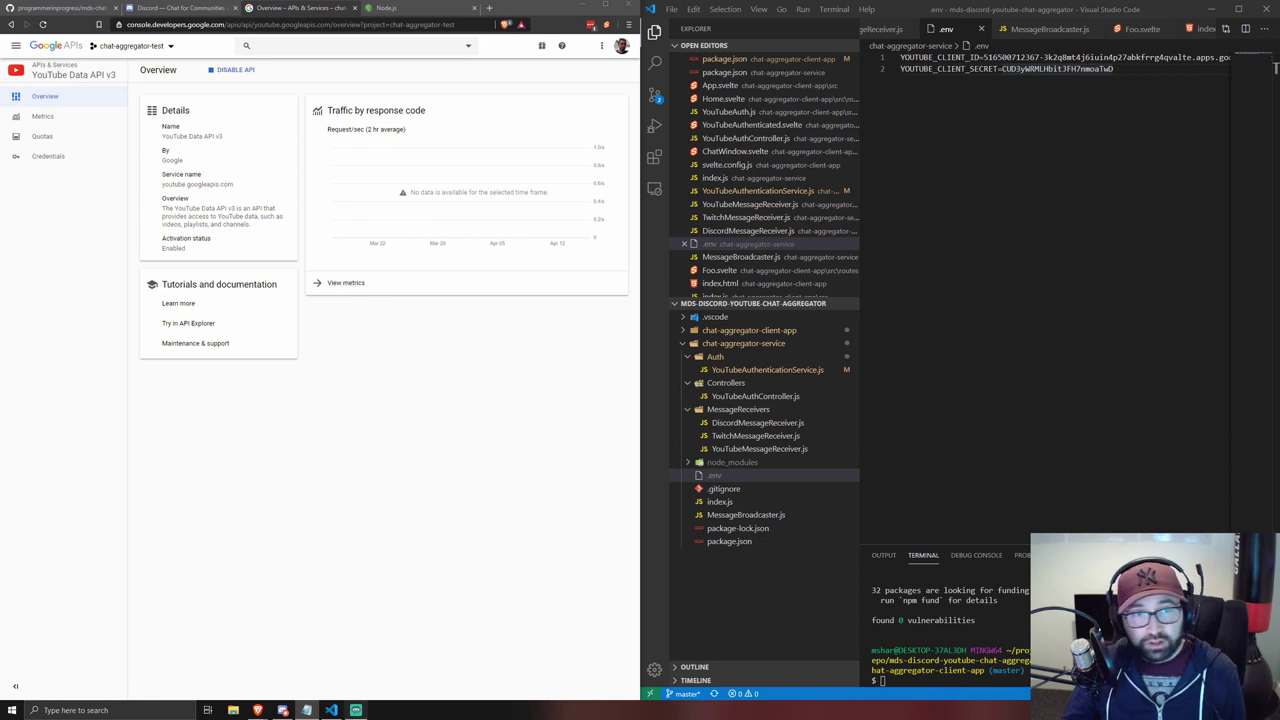
- Switch to the Discord website and open its Developer Portal
key("ctrl+shift+Tab")
left_click(185, 25)
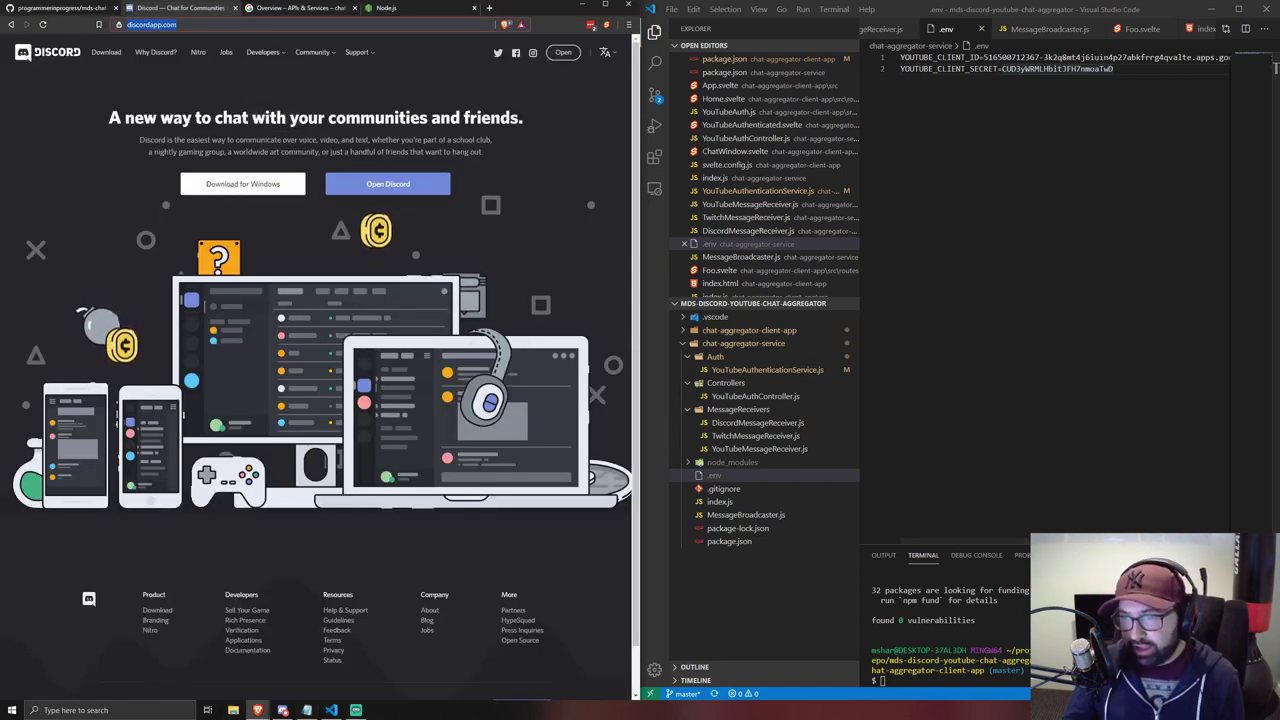
key("alt+Tab")
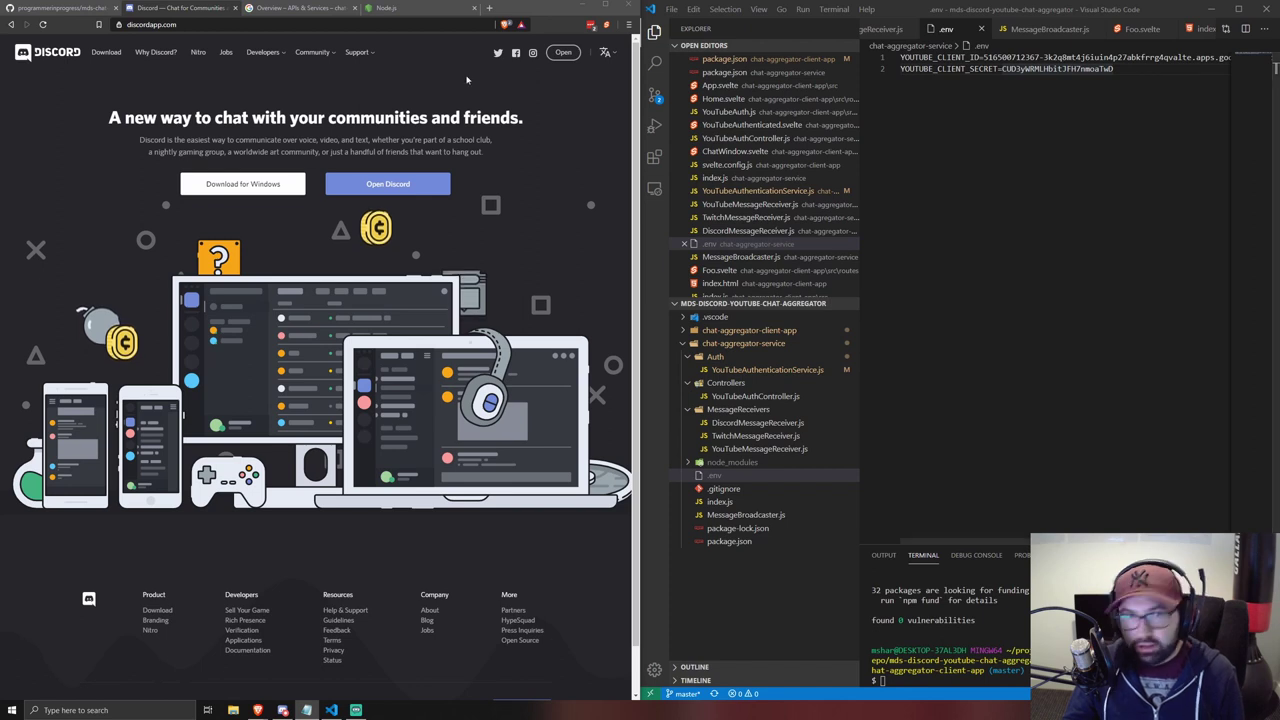
mouse_move(263, 54)
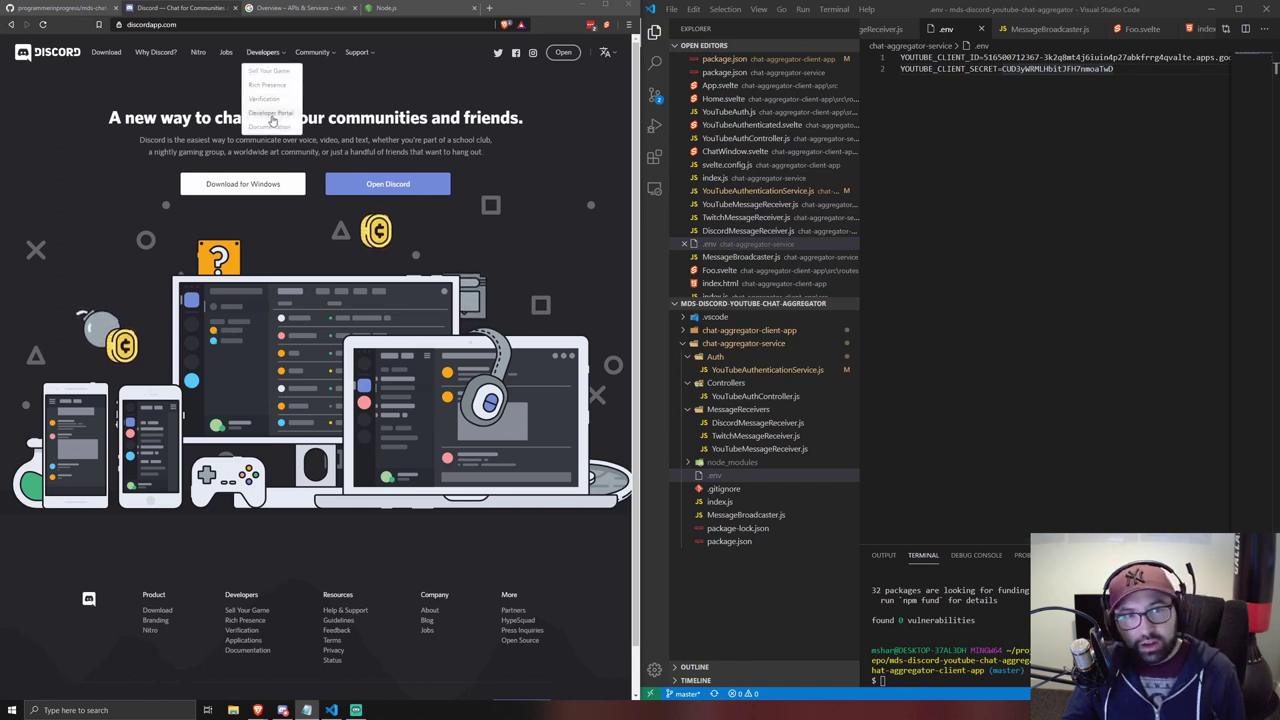
left_click(270, 114)
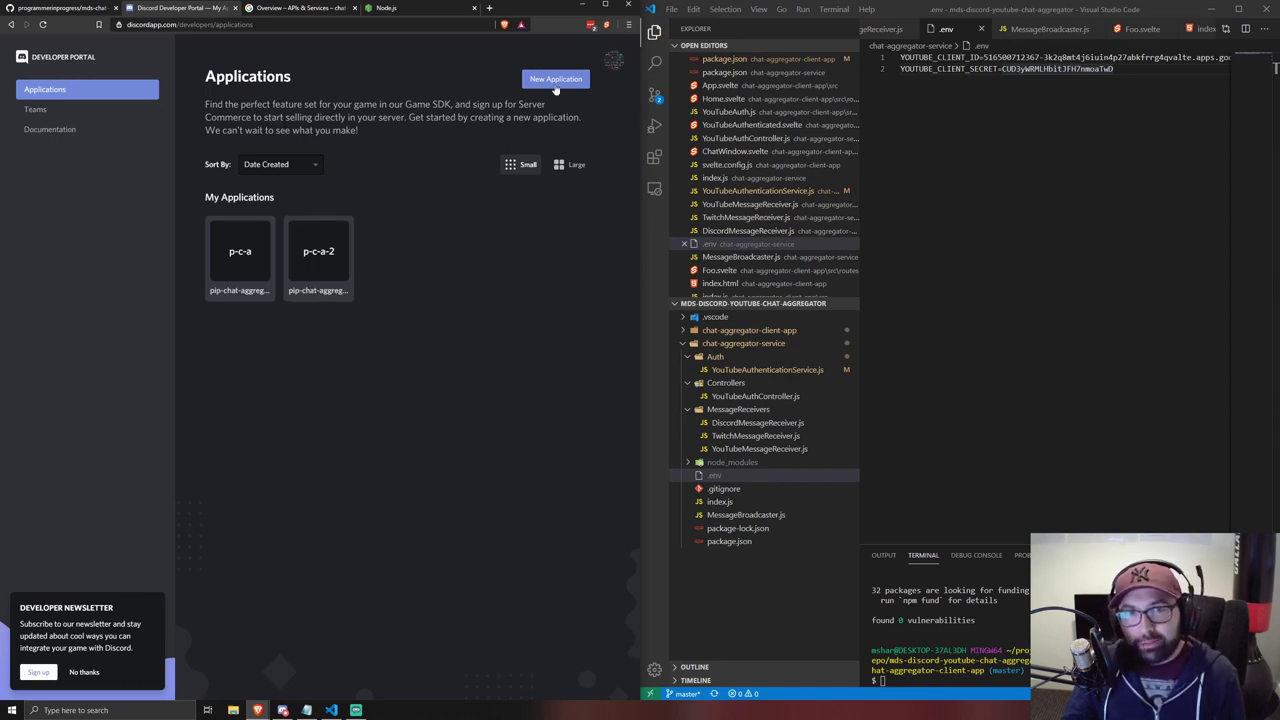
- Create a new Discord application named "chat-aggregator-test"
left_click(557, 80)
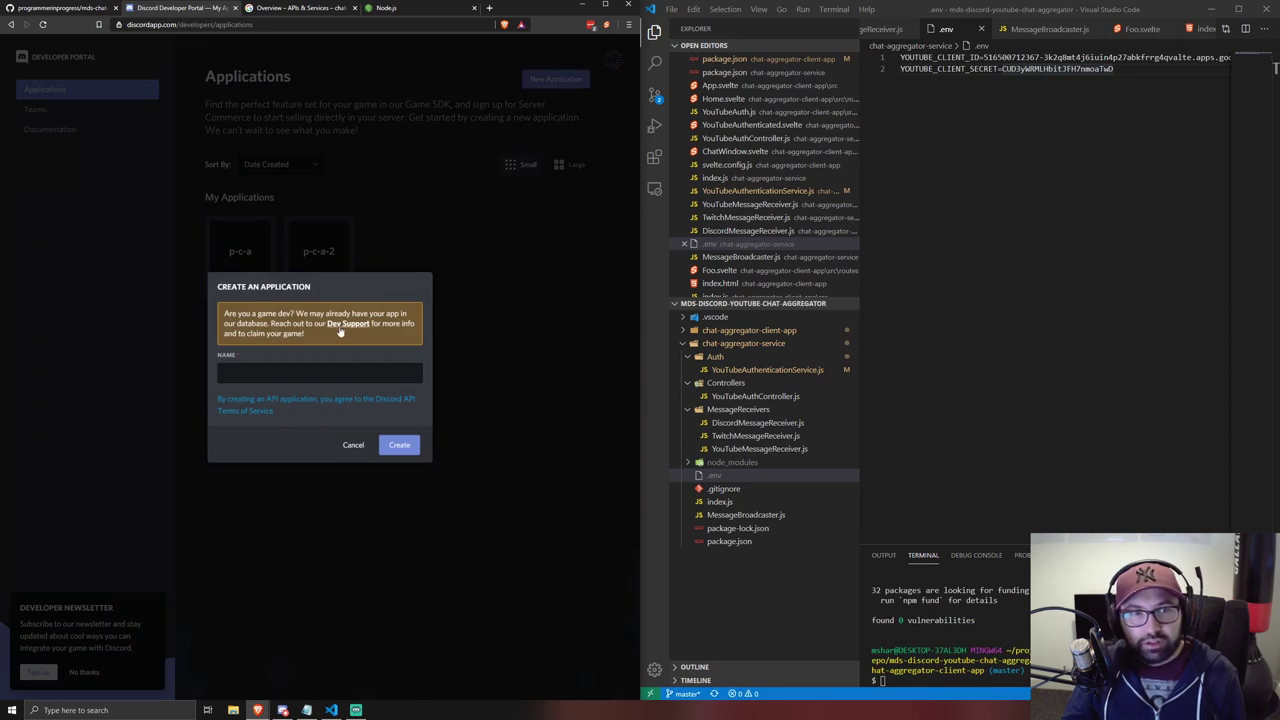
left_click(320, 372)
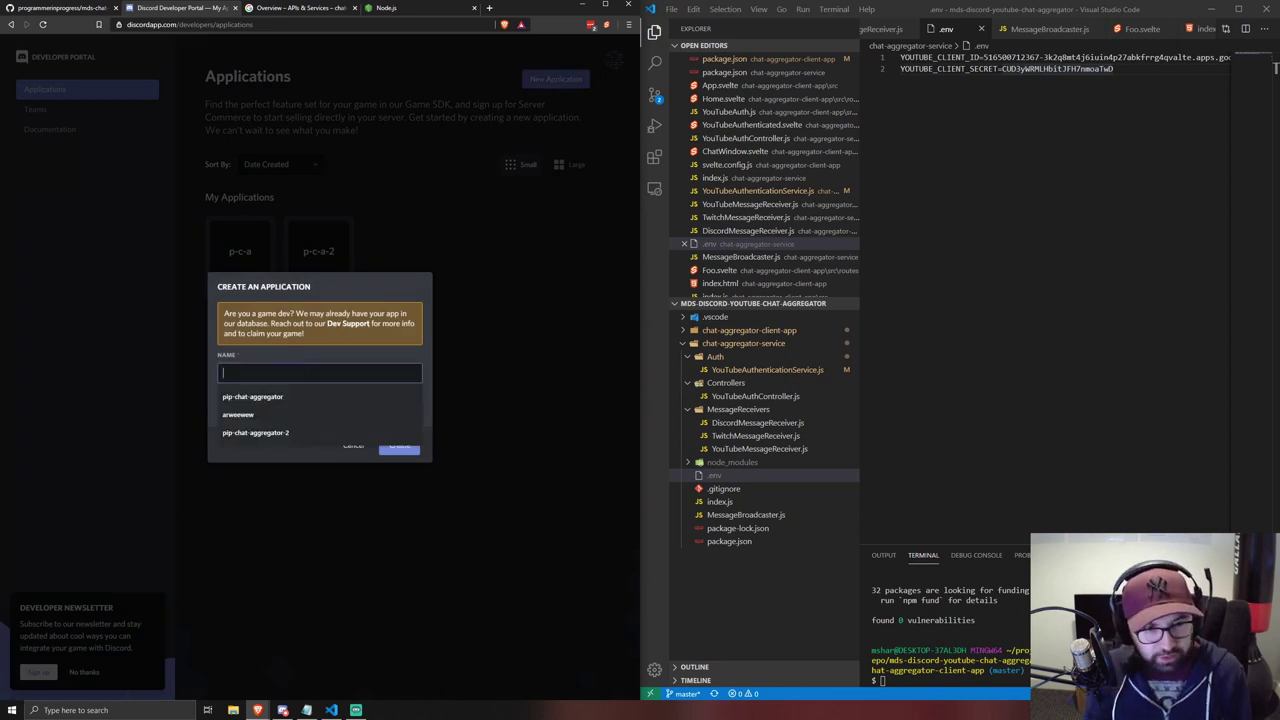
type("chat-")
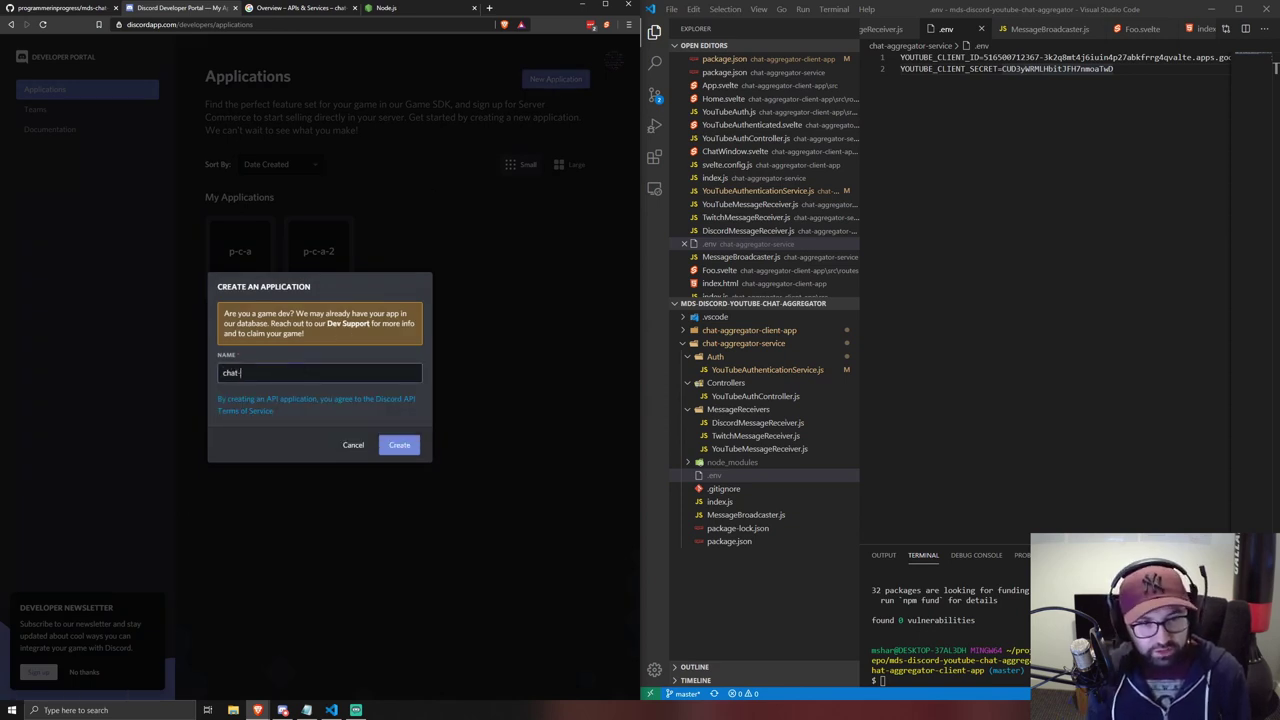
type("agg")
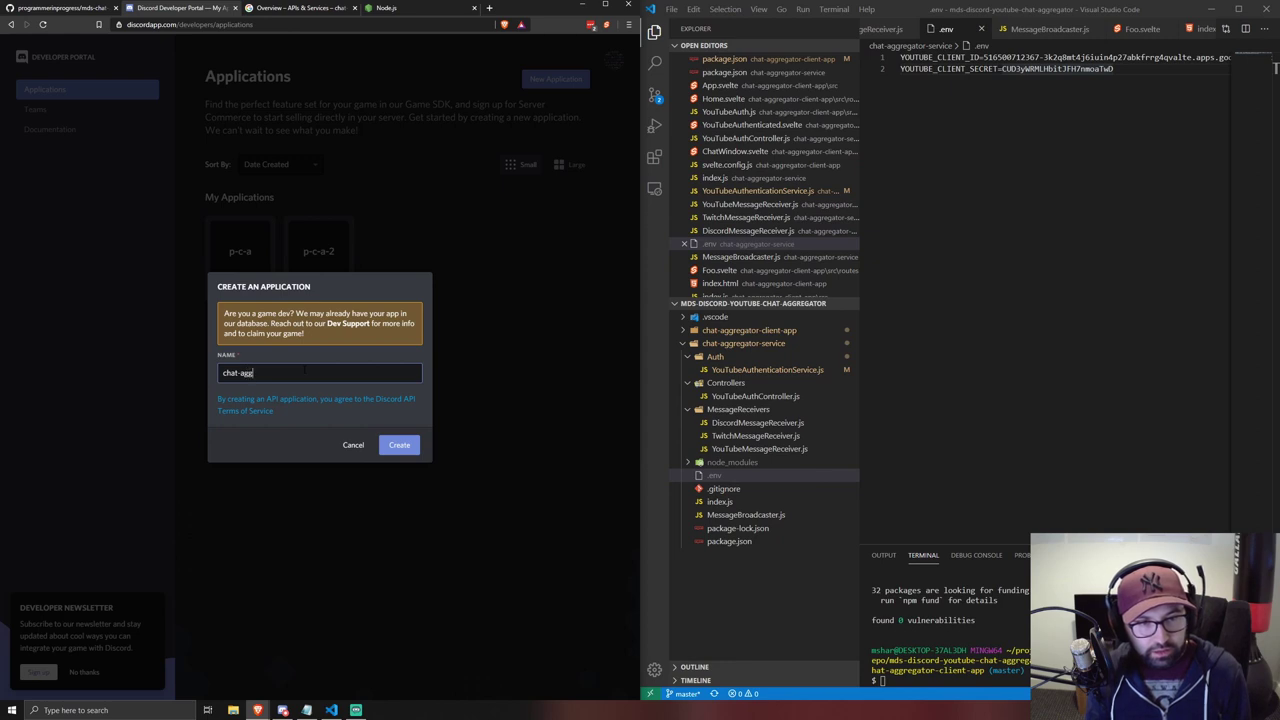
type("regator")
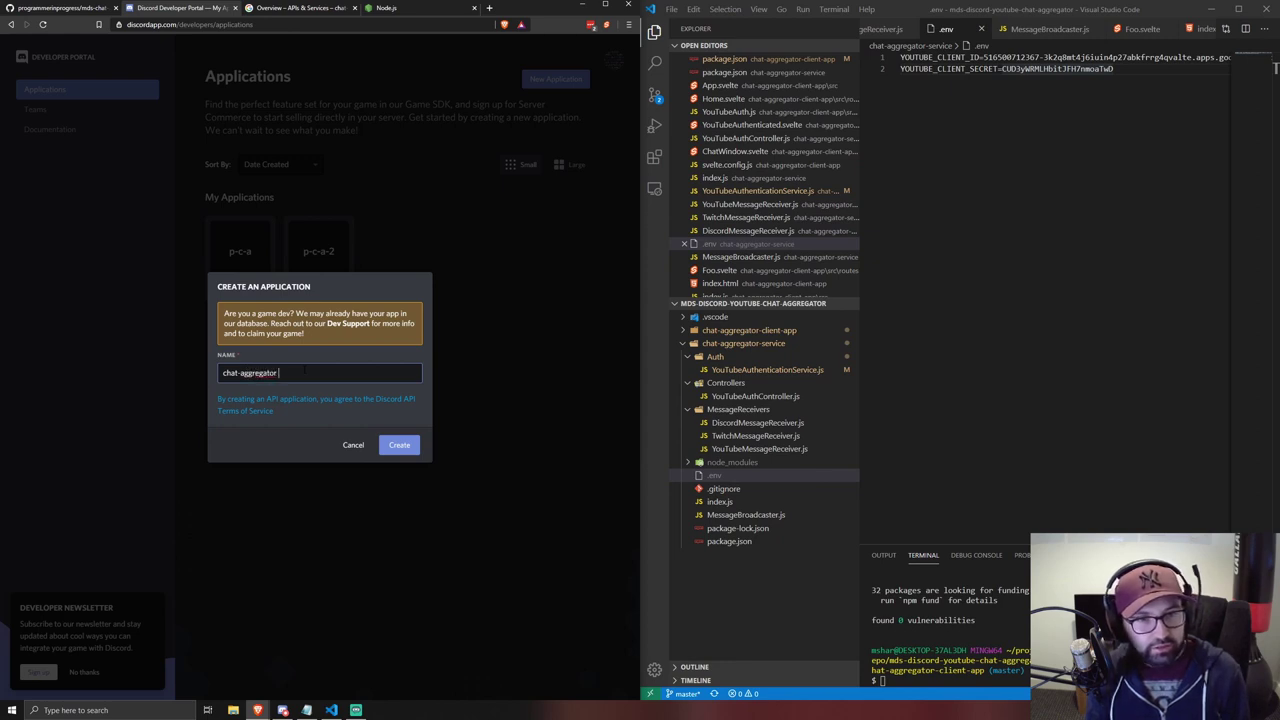
type("-tsst")
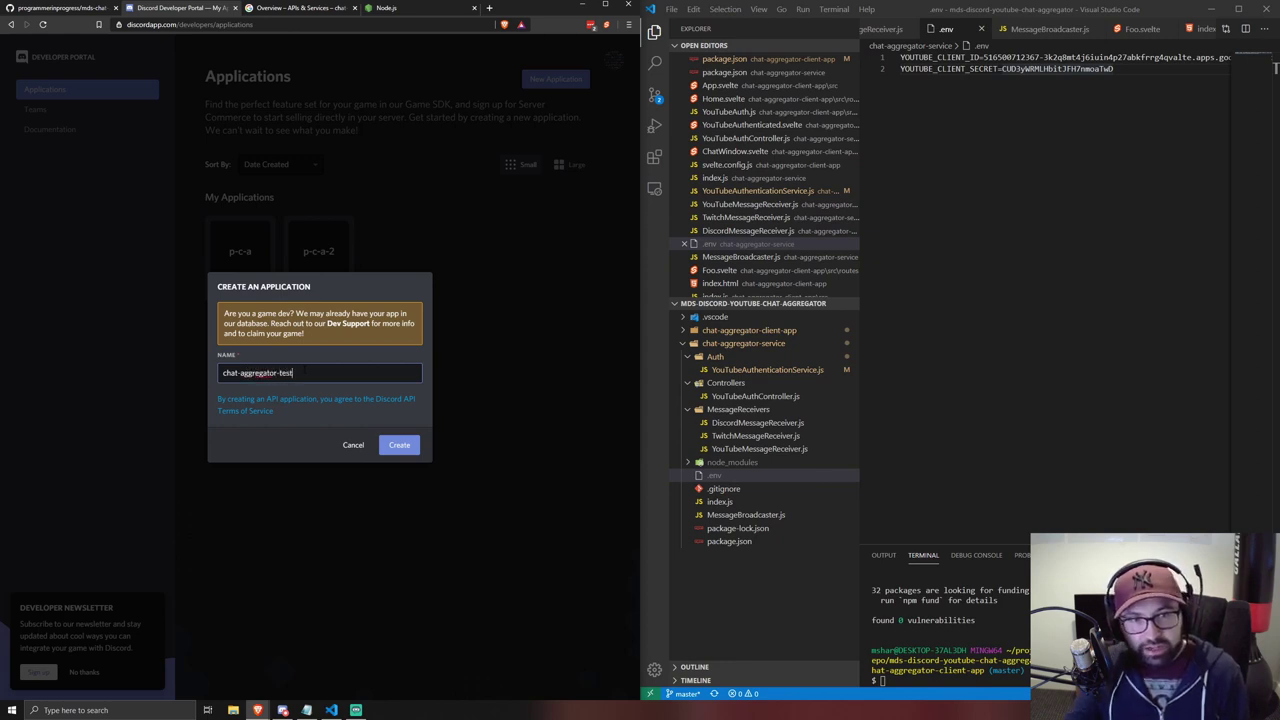
left_click(404, 451)
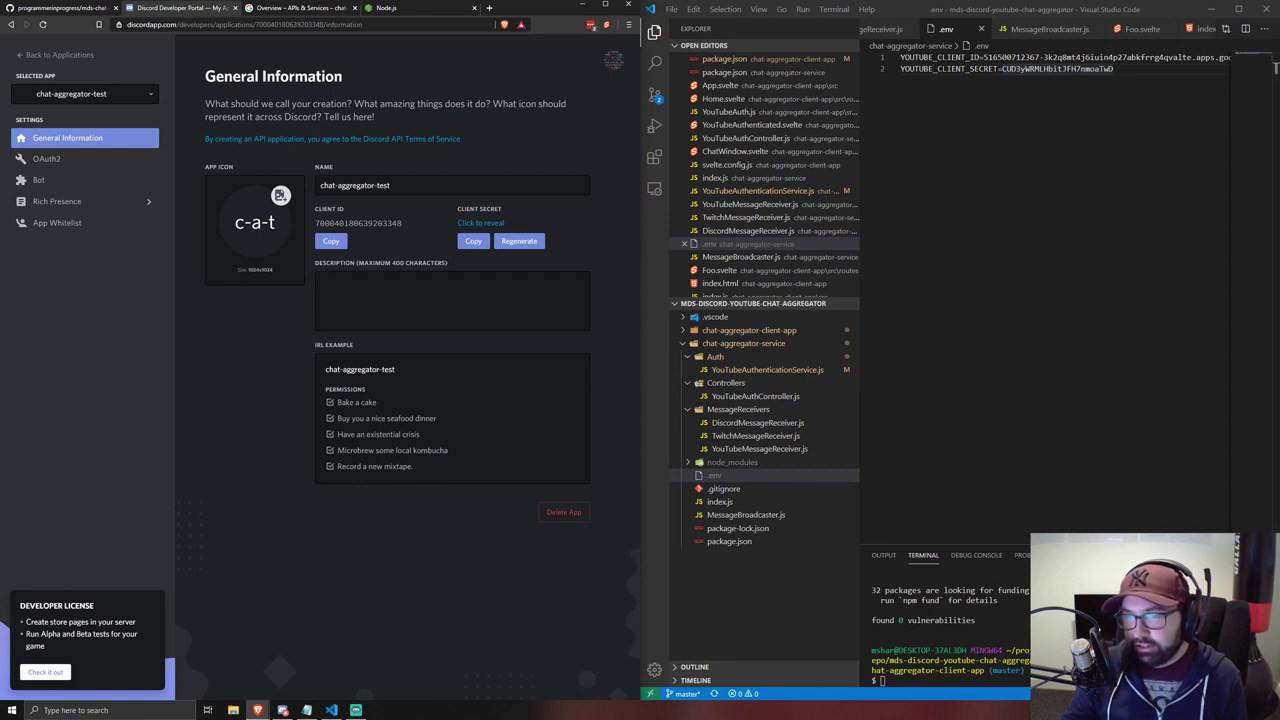
- Copy the Discord application's client ID and switch to the Notepad setup notes
left_click(306, 710)
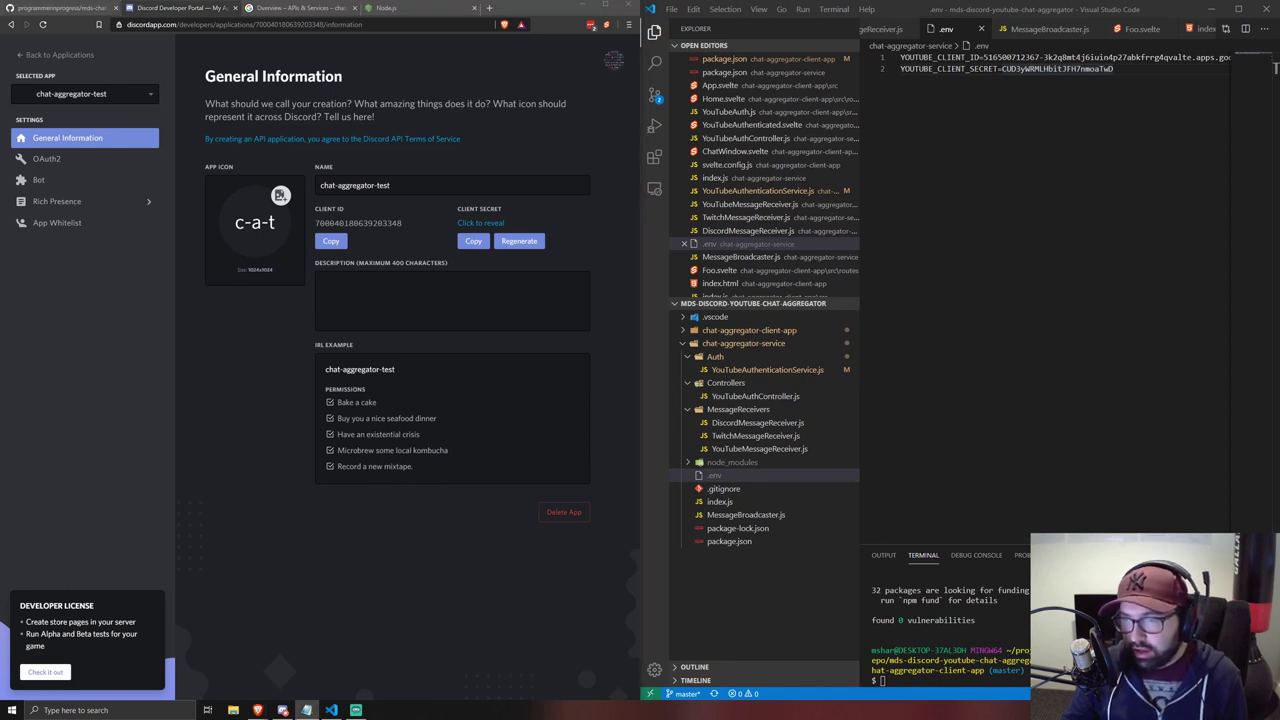
left_click(151, 375)
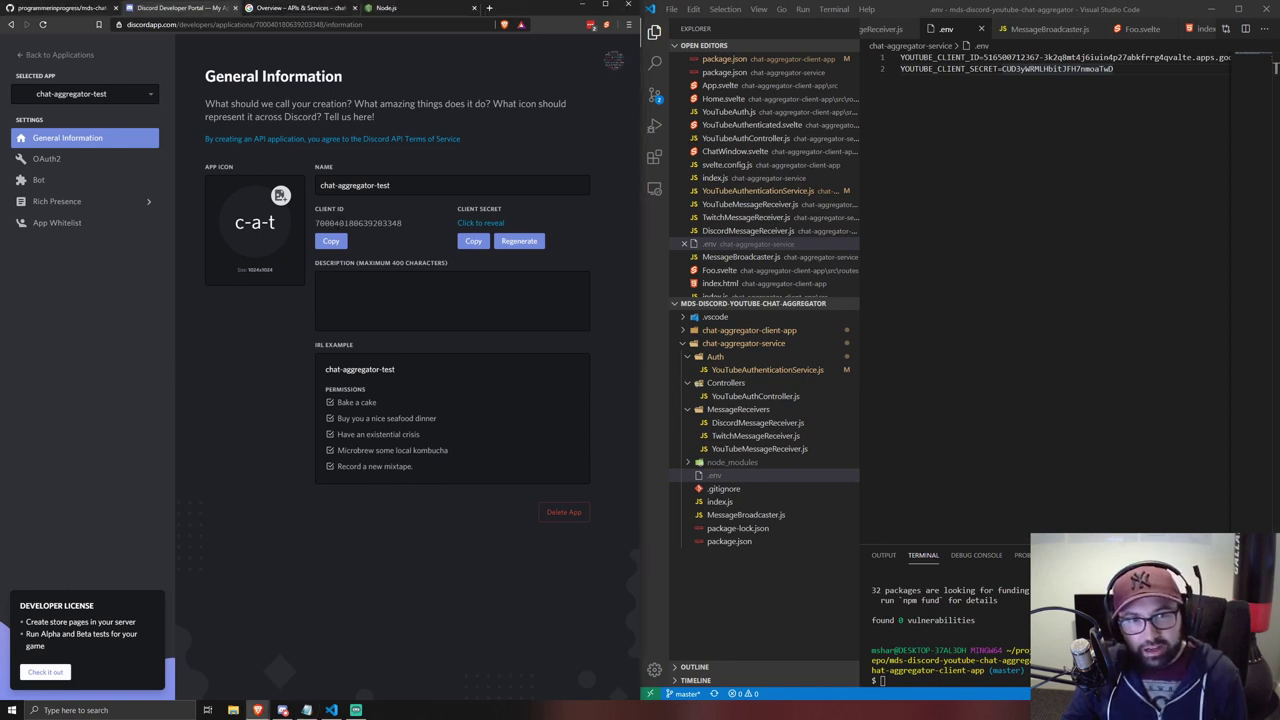
left_click(331, 241)
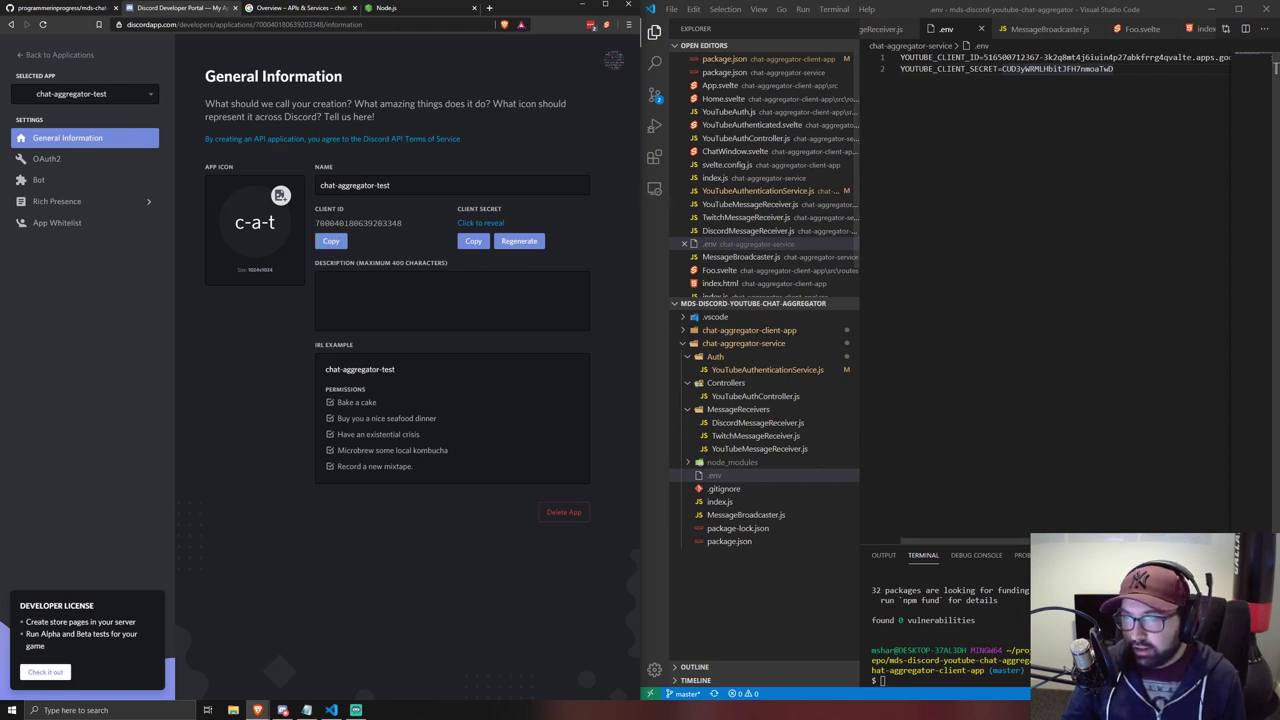
left_click(306, 710)
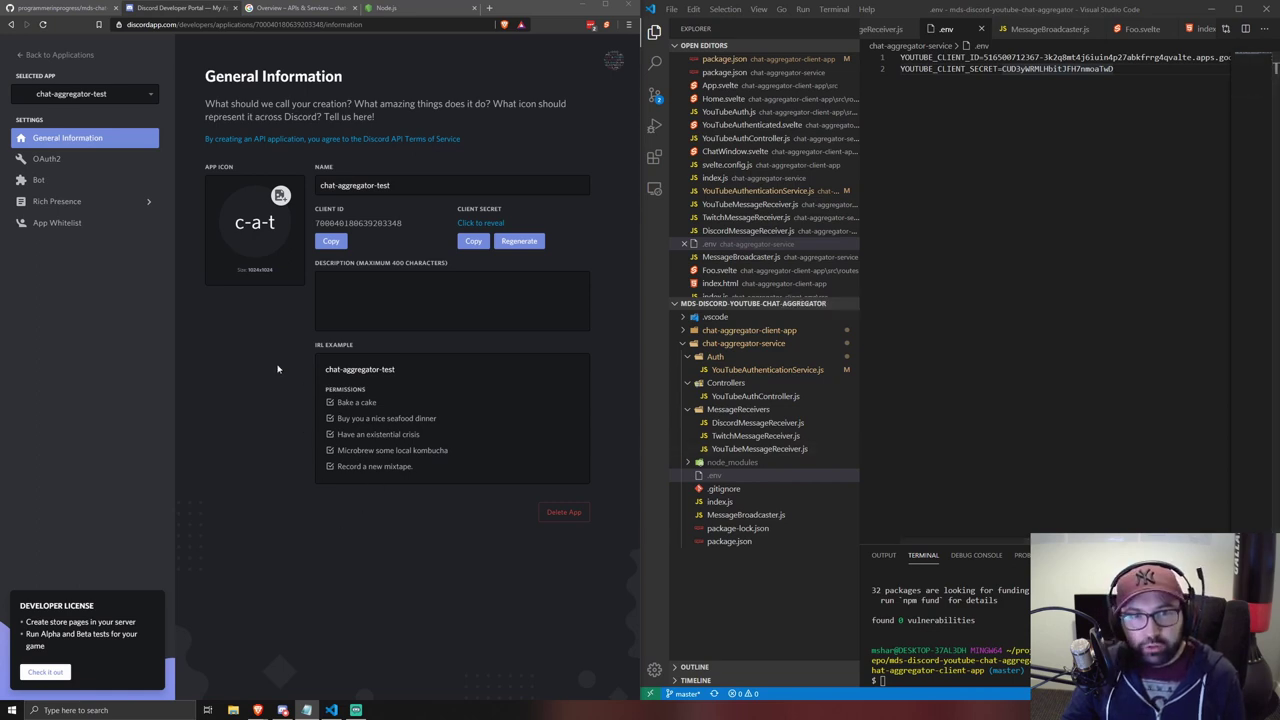
- Add a bot user to the chat-aggregator-test Discord application and confirm its creation
left_click(277, 369)
left_click(40, 180)
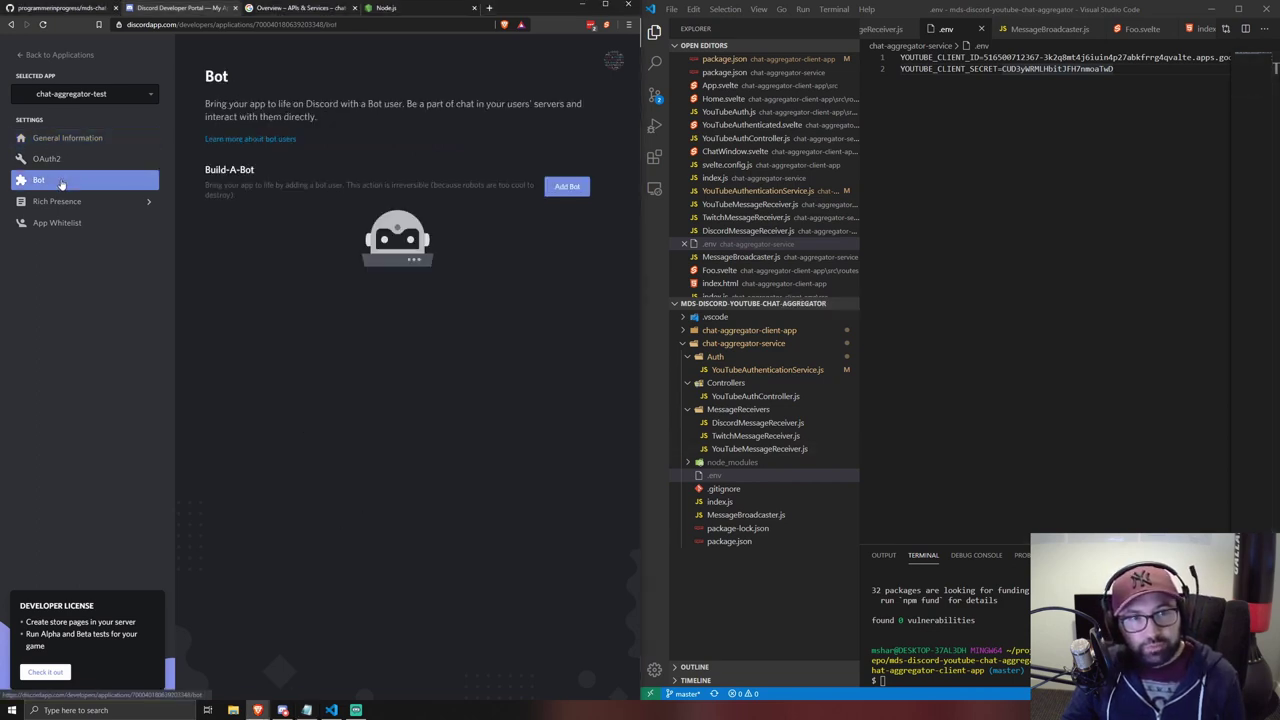
left_click(568, 189)
left_click(409, 400)
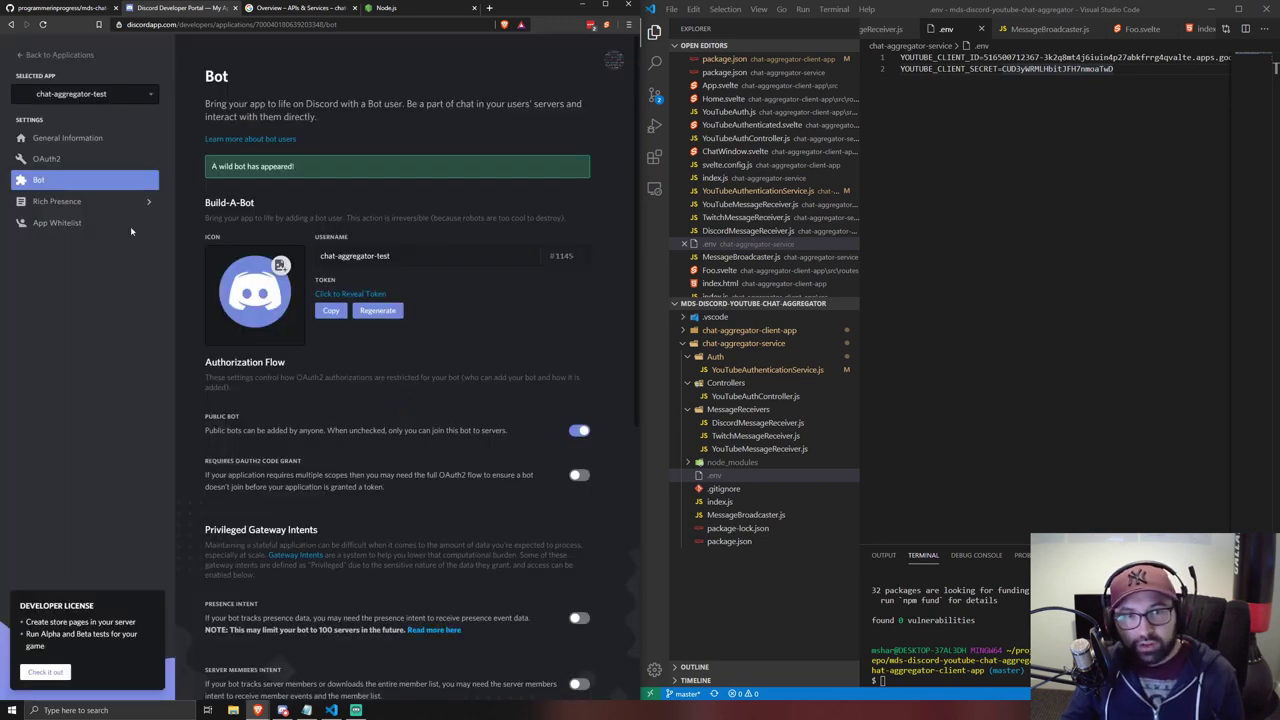
- Copy the Discord bot's token and return to the Notepad setup notes
key("alt+Tab")
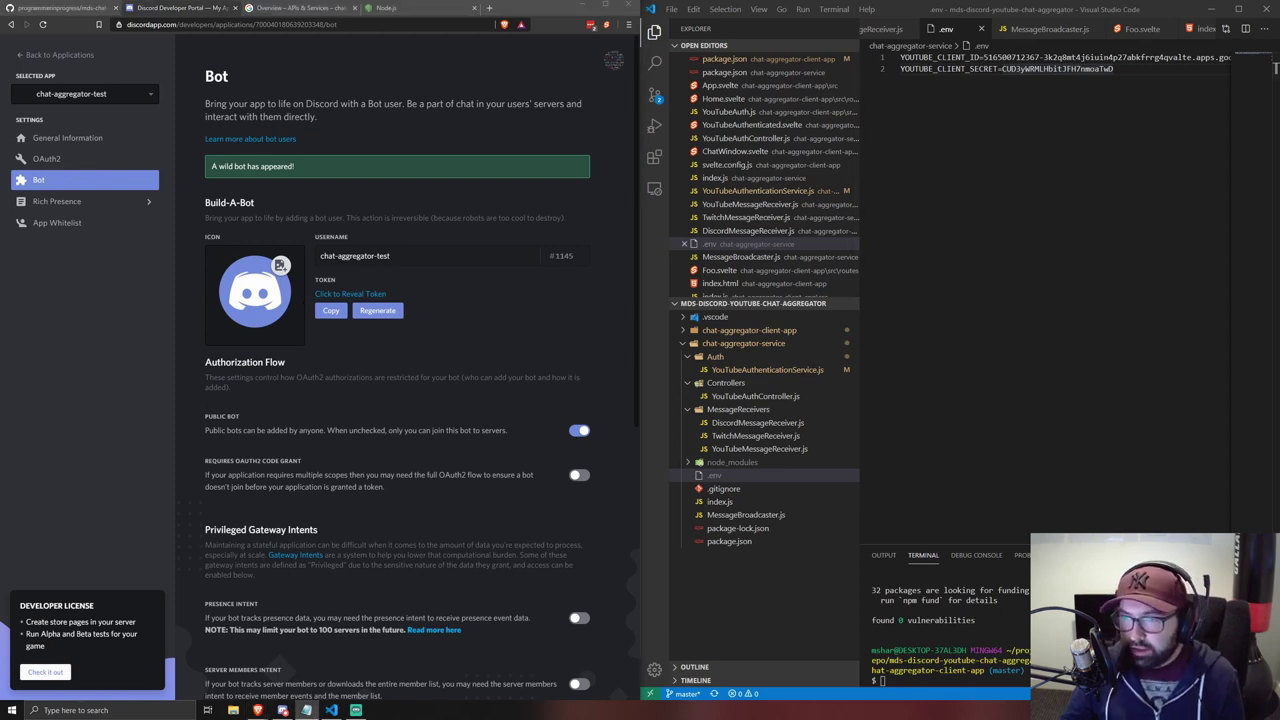
left_click(363, 383)
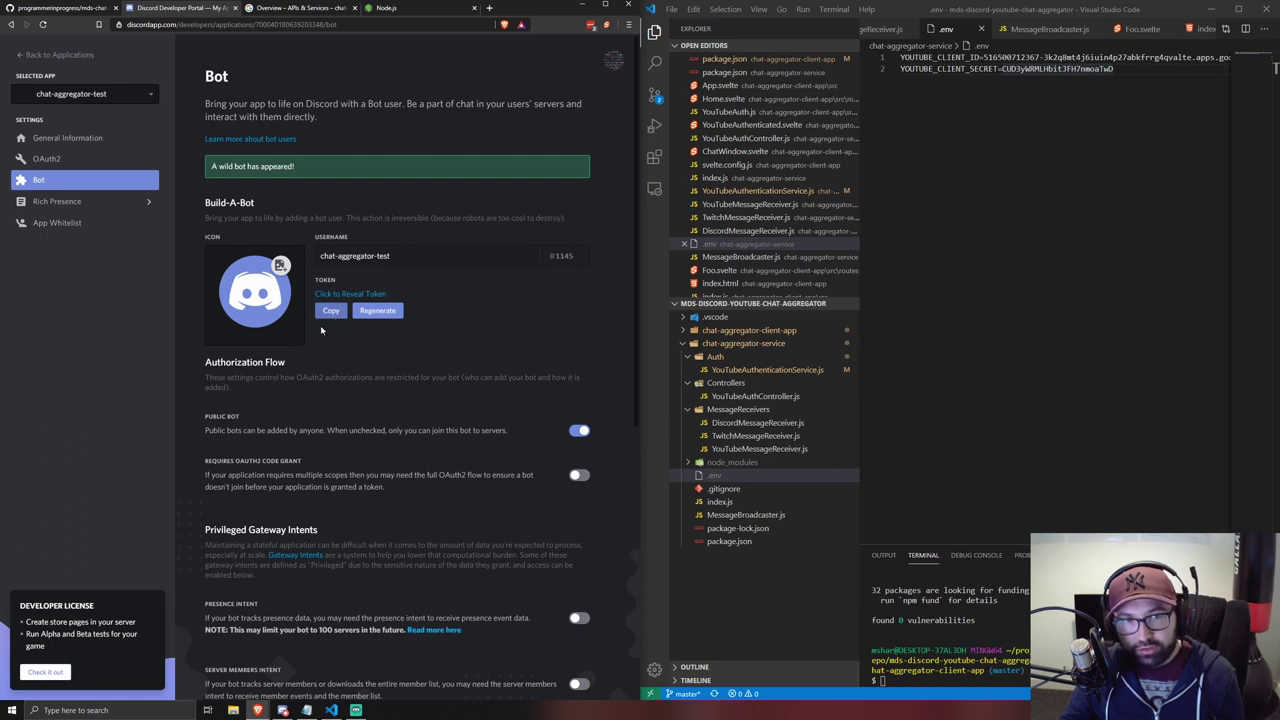
left_click(331, 311)
key("alt+Tab")
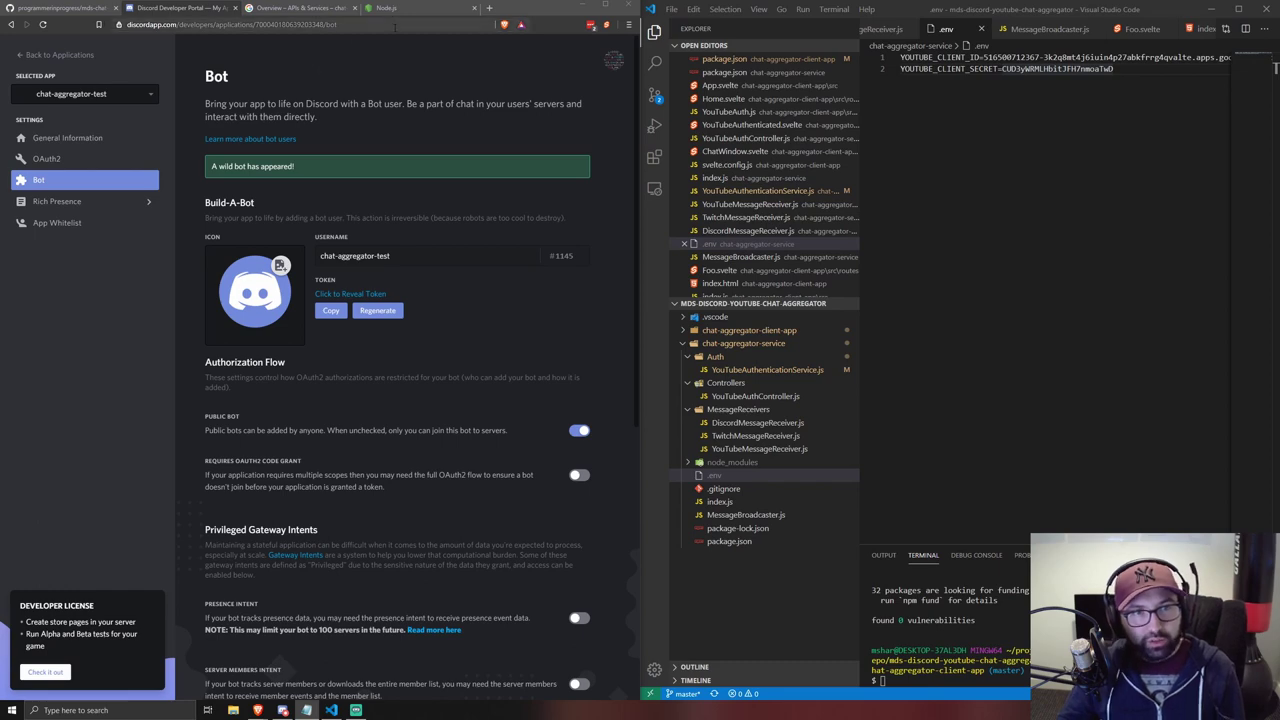
left_click(489, 8)
key("ctrl+v")
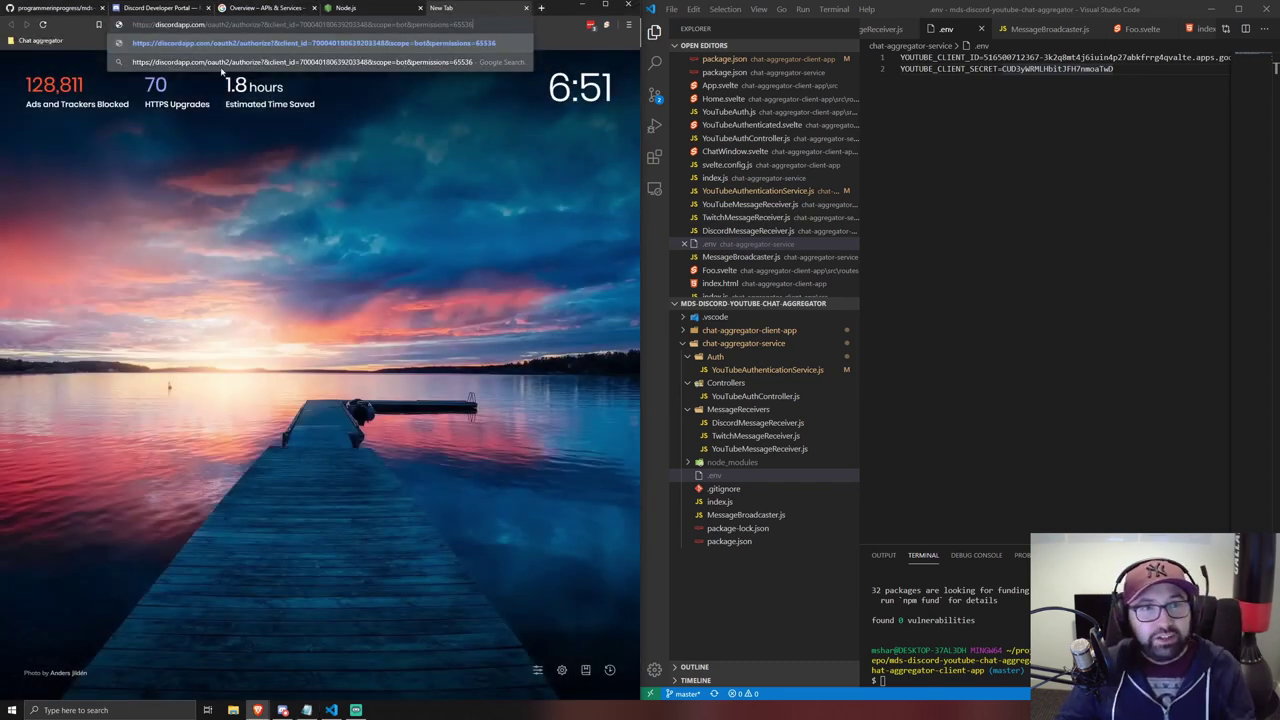
key("Escape")
- Examine the bot authorization URL in Notepad, from its base address through the client_id, scope and permissions parameters
key("alt+Tab")
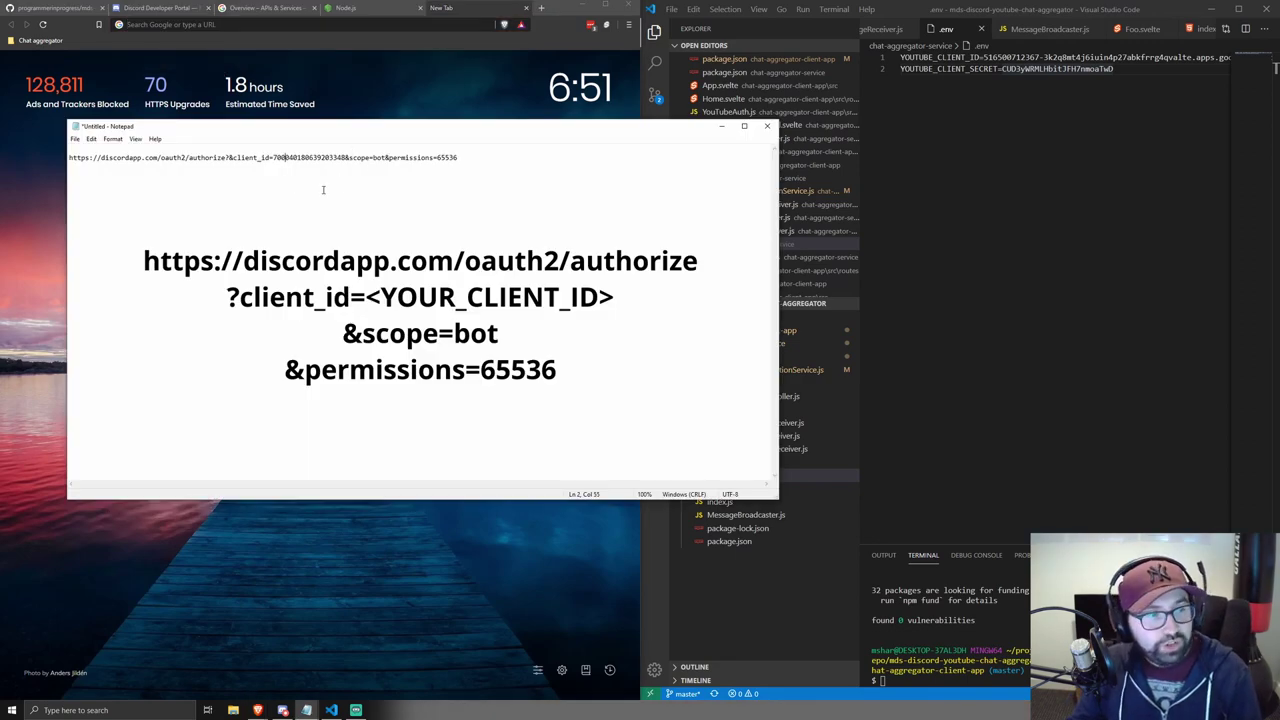
left_click(157, 158)
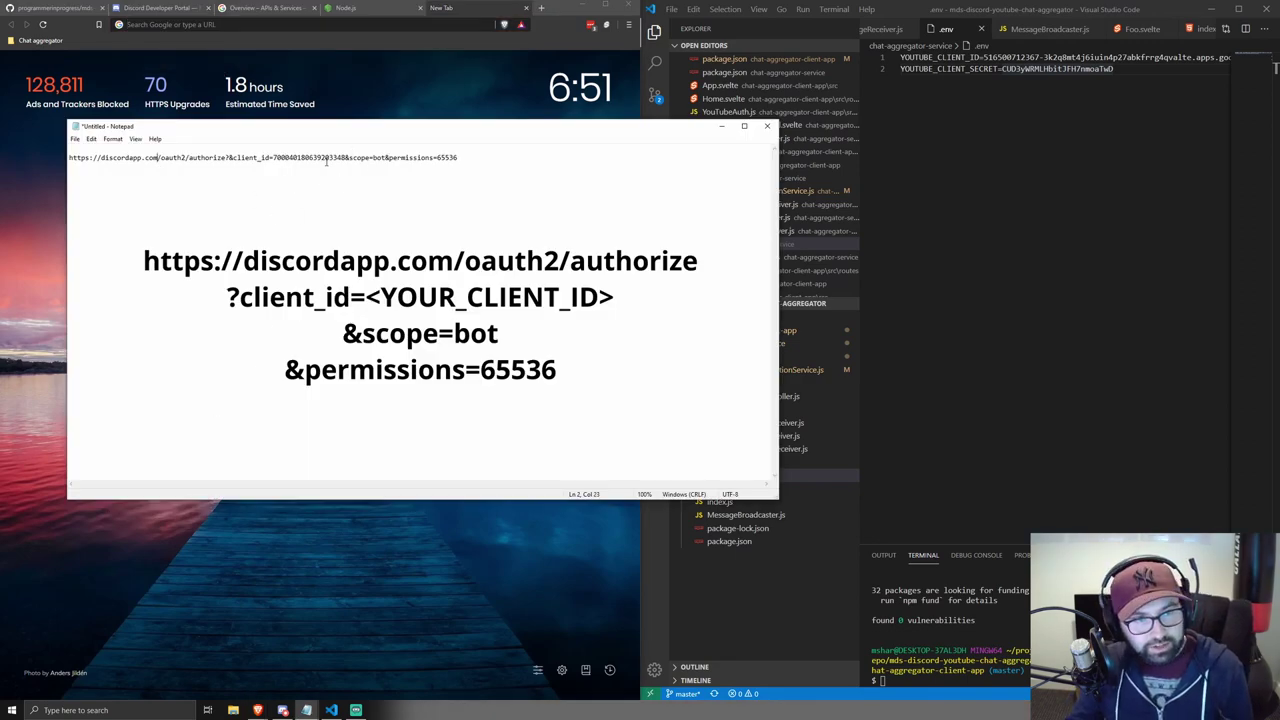
left_click_drag(493, 155, 122, 150)
left_click(90, 185)
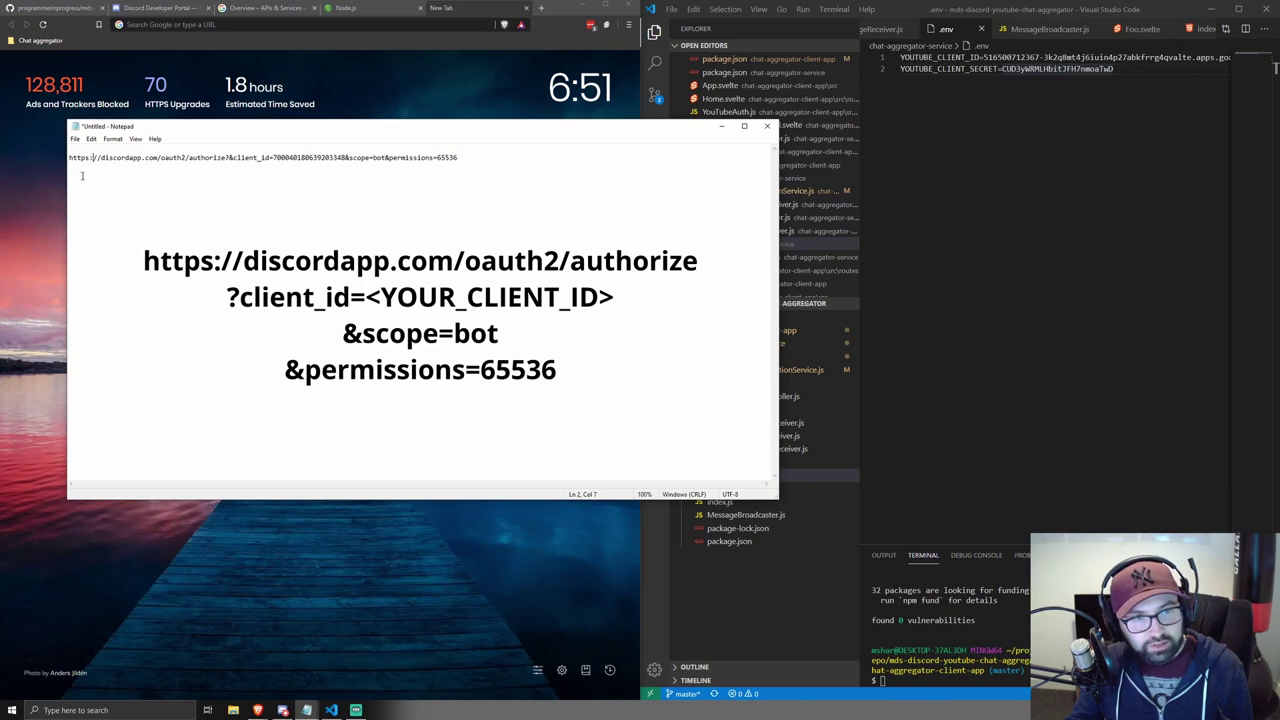
left_click(168, 158)
double_click(190, 156)
left_click(248, 157)
double_click(224, 158)
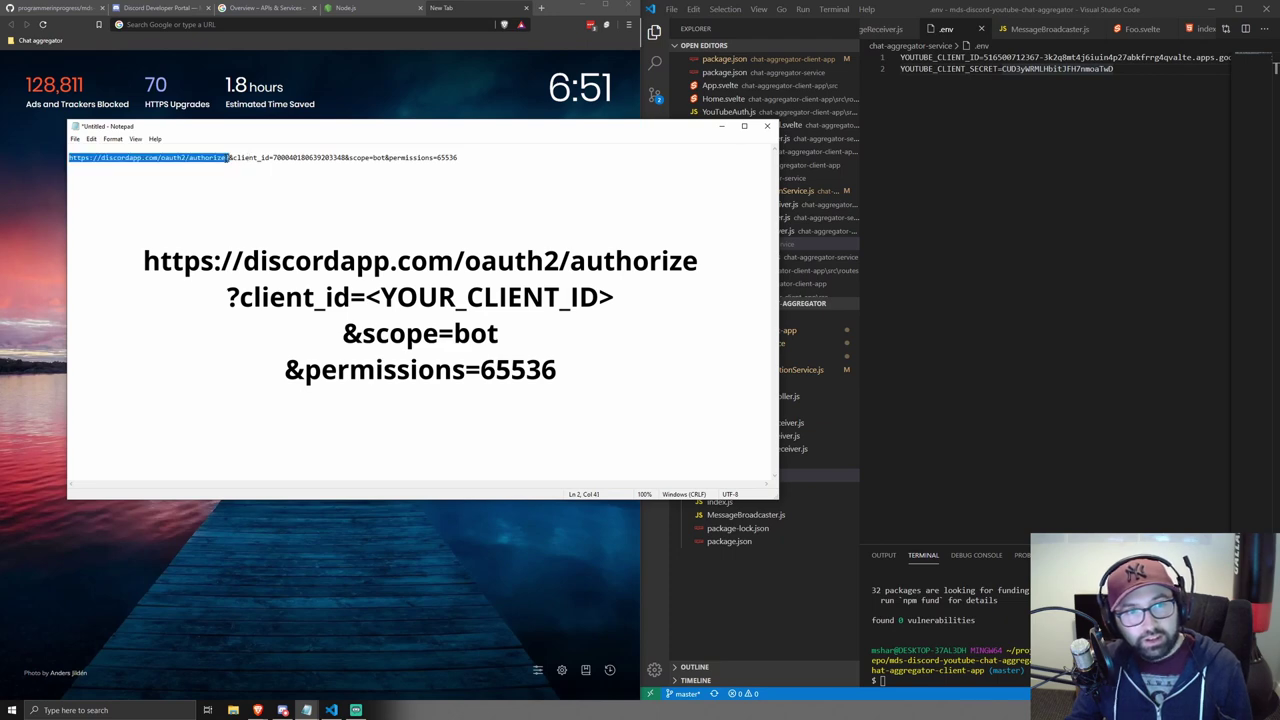
key("Right")
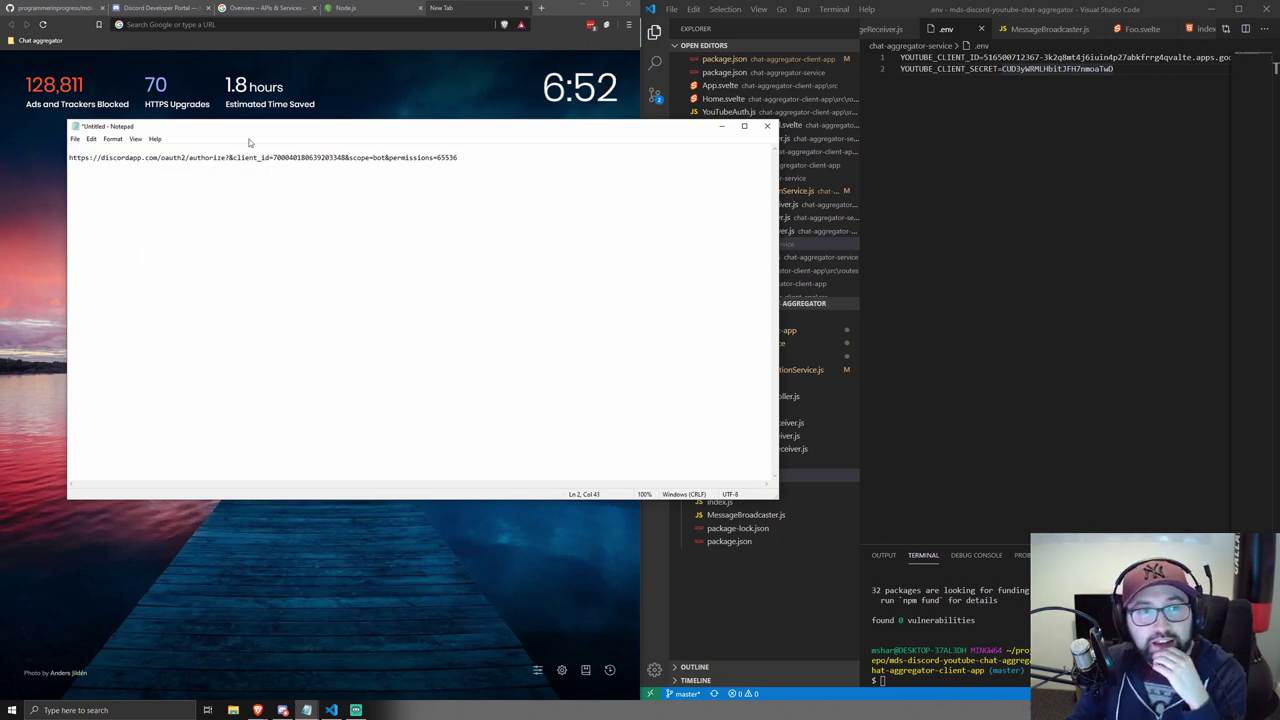
key("shift+End")
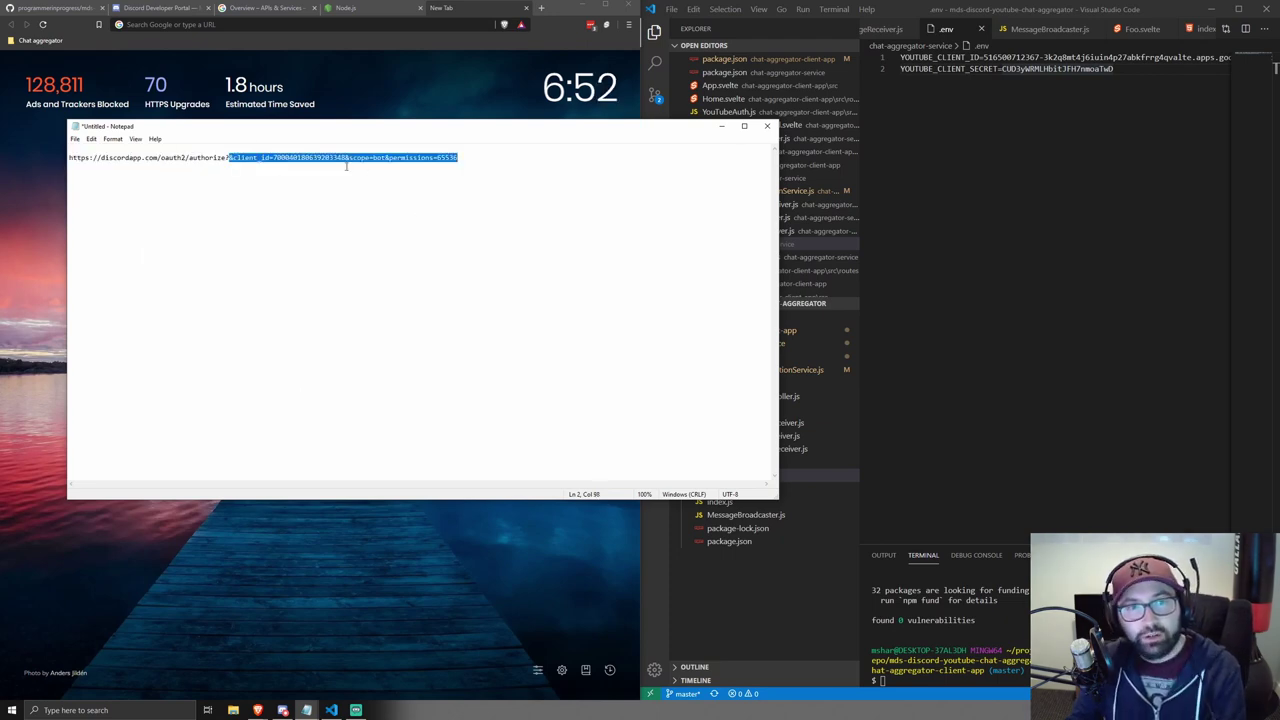
left_click(344, 158)
left_click(274, 158, "shift")
- Place Notepad side by side with the browser and select the client ID in chat-aggregator-test's general information
left_click_drag(621, 131, 693, 141)
key("super+Right")
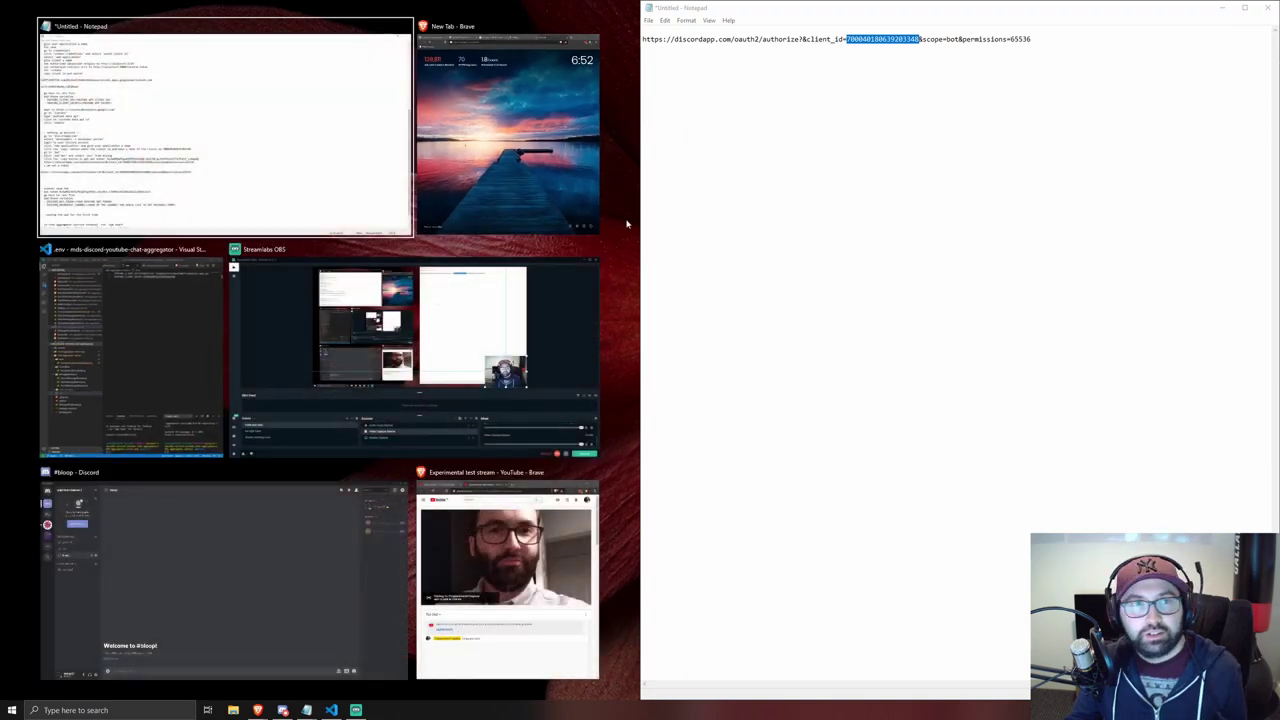
left_click(838, 257)
left_click(165, 8)
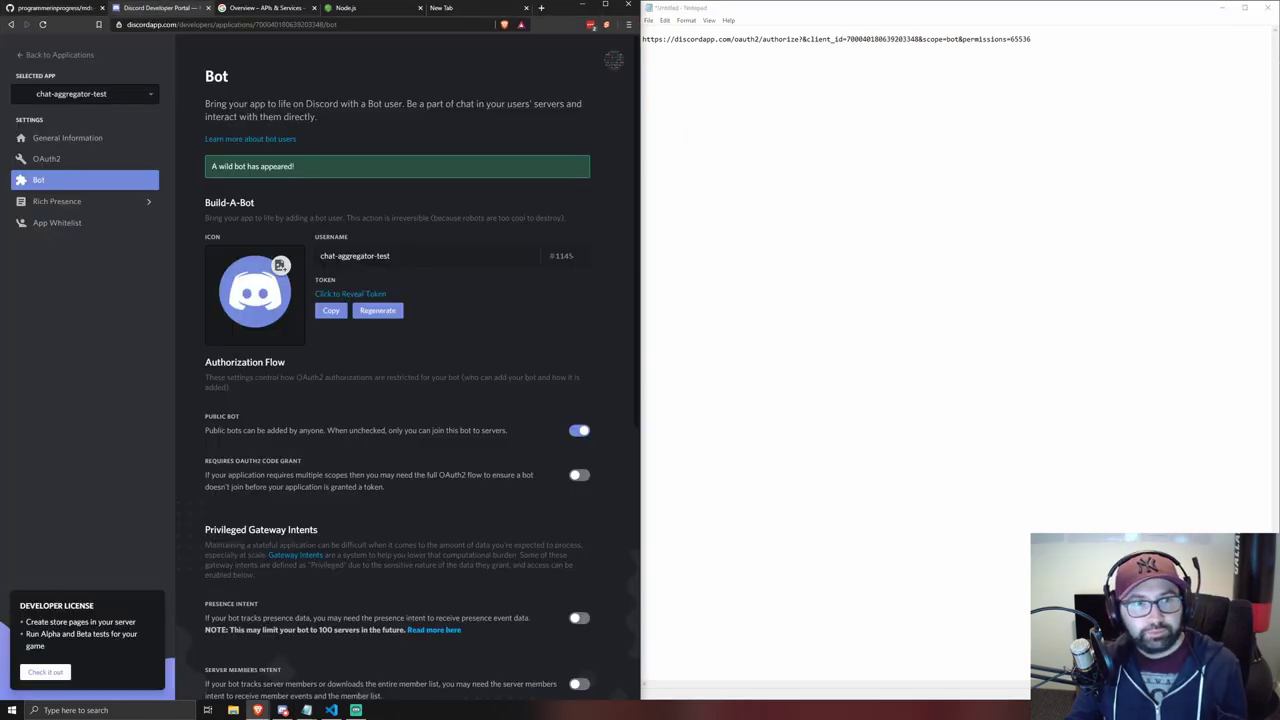
left_click(88, 140)
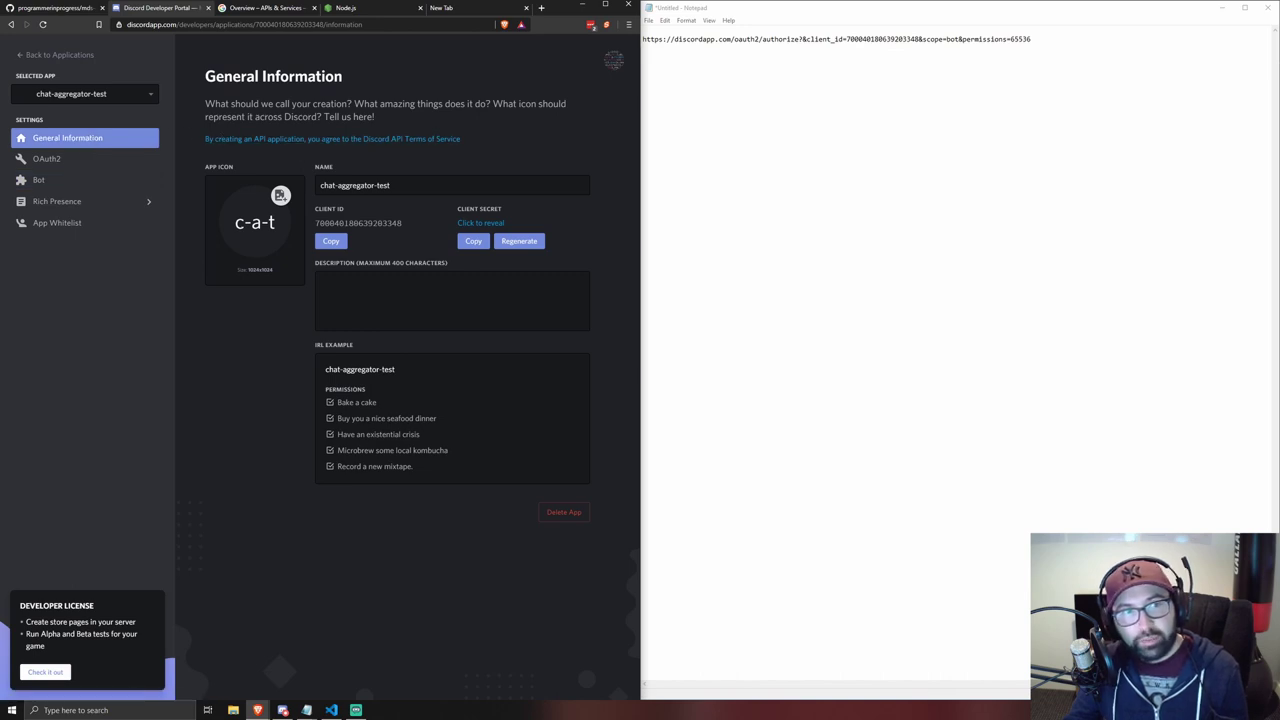
double_click(358, 223)
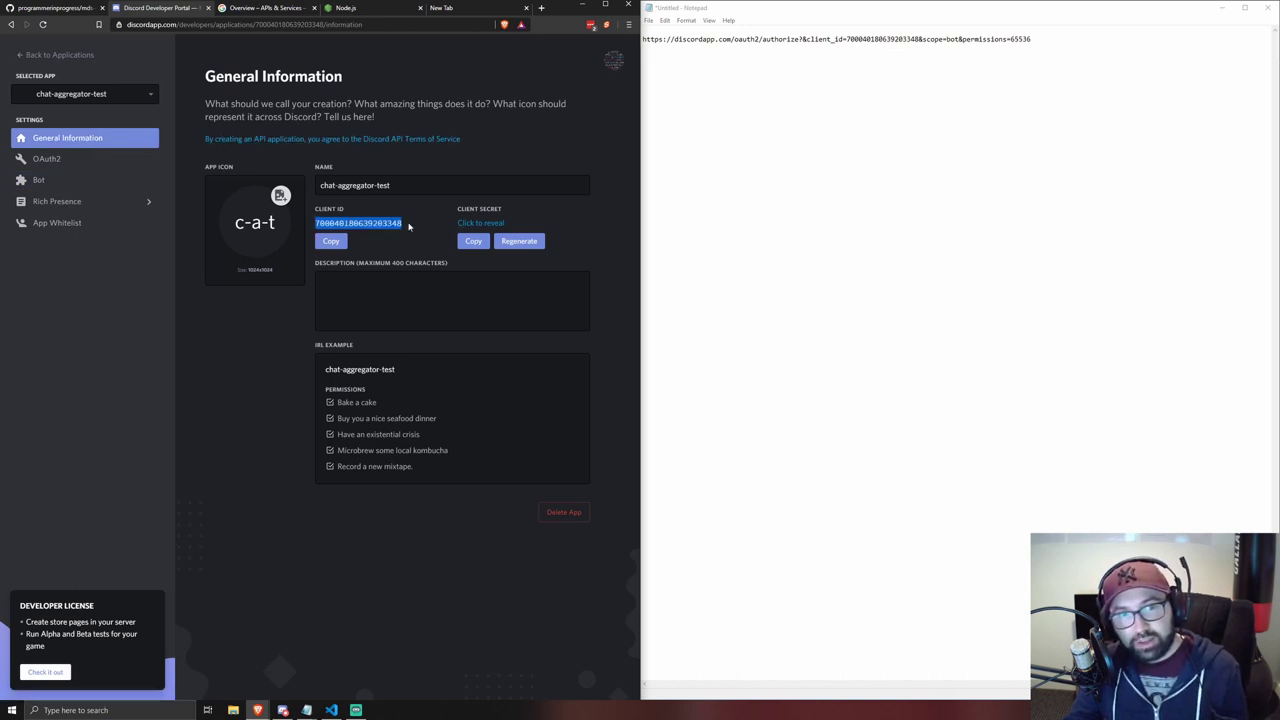
- Put the chat-aggregator-test client ID into the client_id parameter of the authorization URL in Notepad
left_click(931, 48)
left_click_drag(846, 37, 920, 39)
key("ctrl+v")
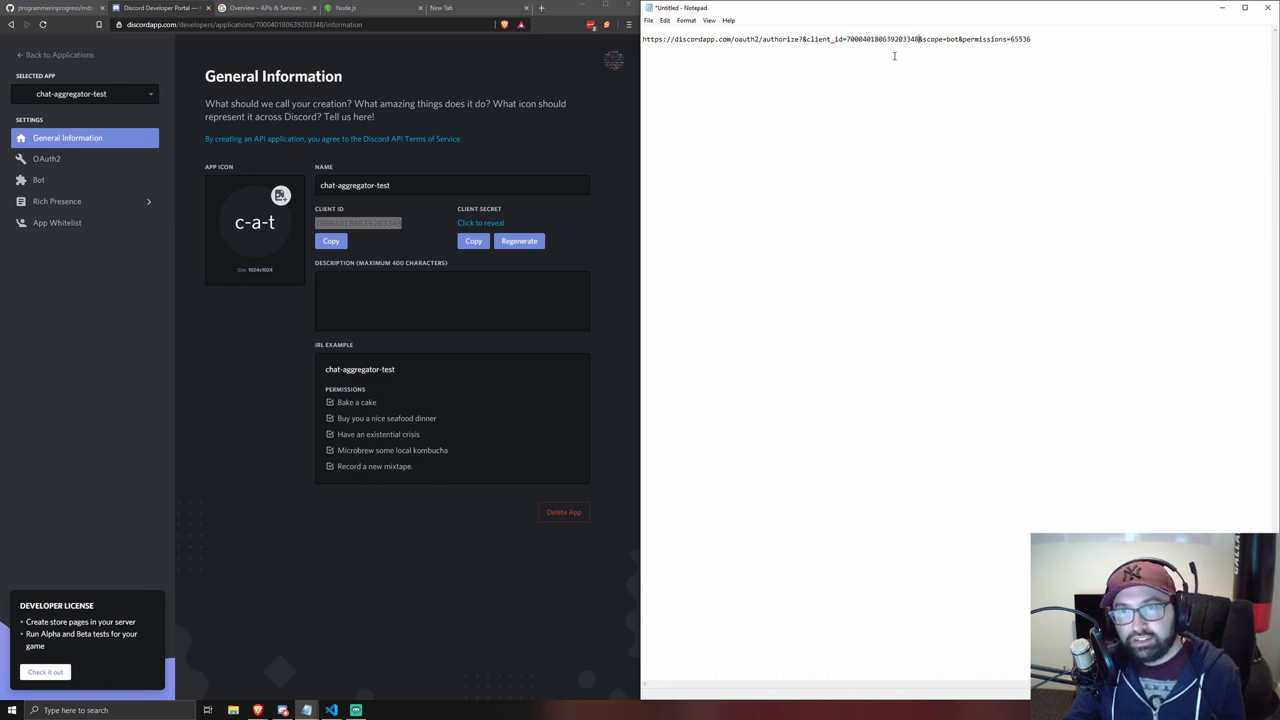
- Check the URL's bot scope and 65536 permissions, then copy the whole authorization URL and load it in the browser's empty tab
left_click_drag(1052, 42, 628, 46)
left_click(890, 58)
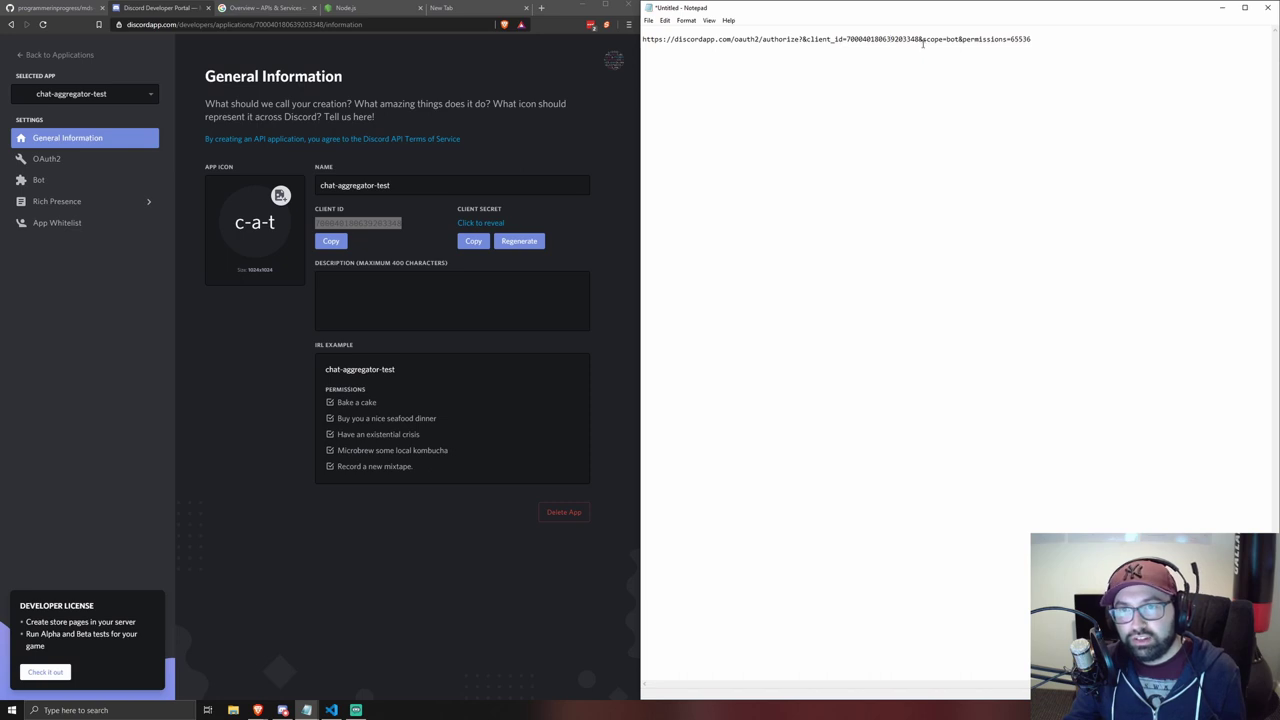
left_click_drag(929, 40, 1043, 38)
left_click(1012, 44)
left_click_drag(926, 43, 1033, 40)
left_click(1015, 40)
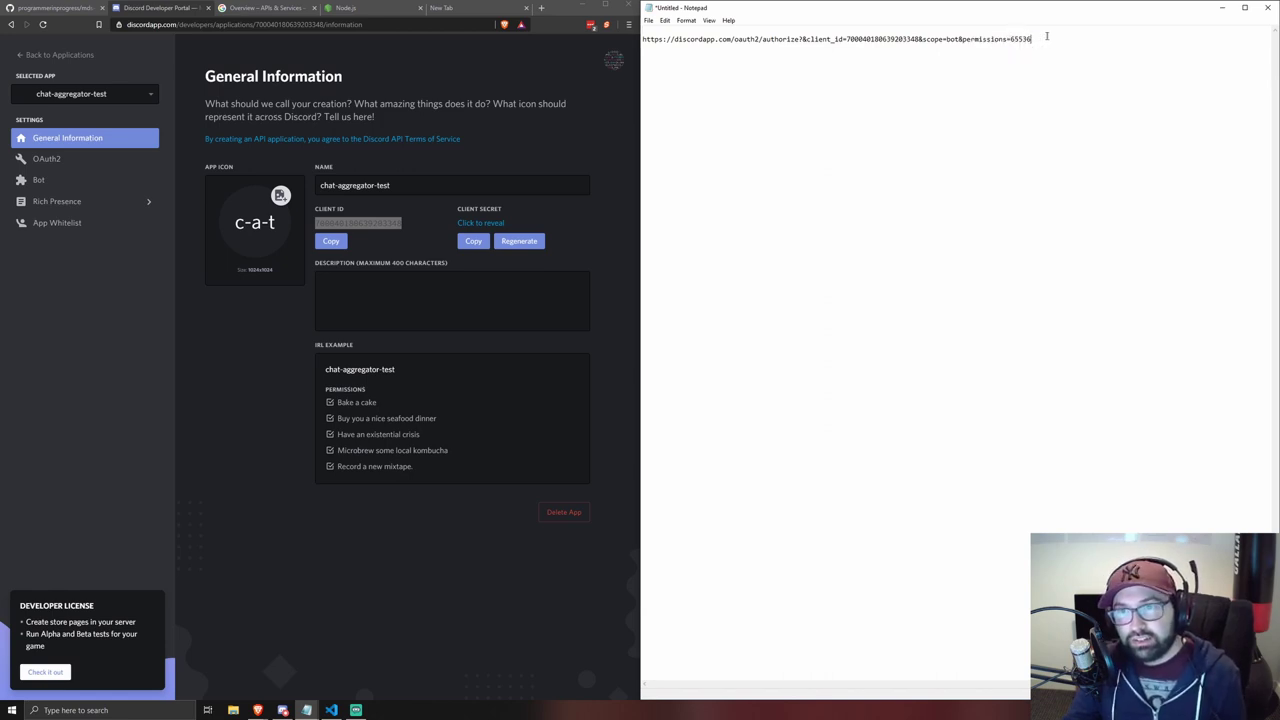
left_click_drag(1047, 38, 642, 40)
key("ctrl+c")
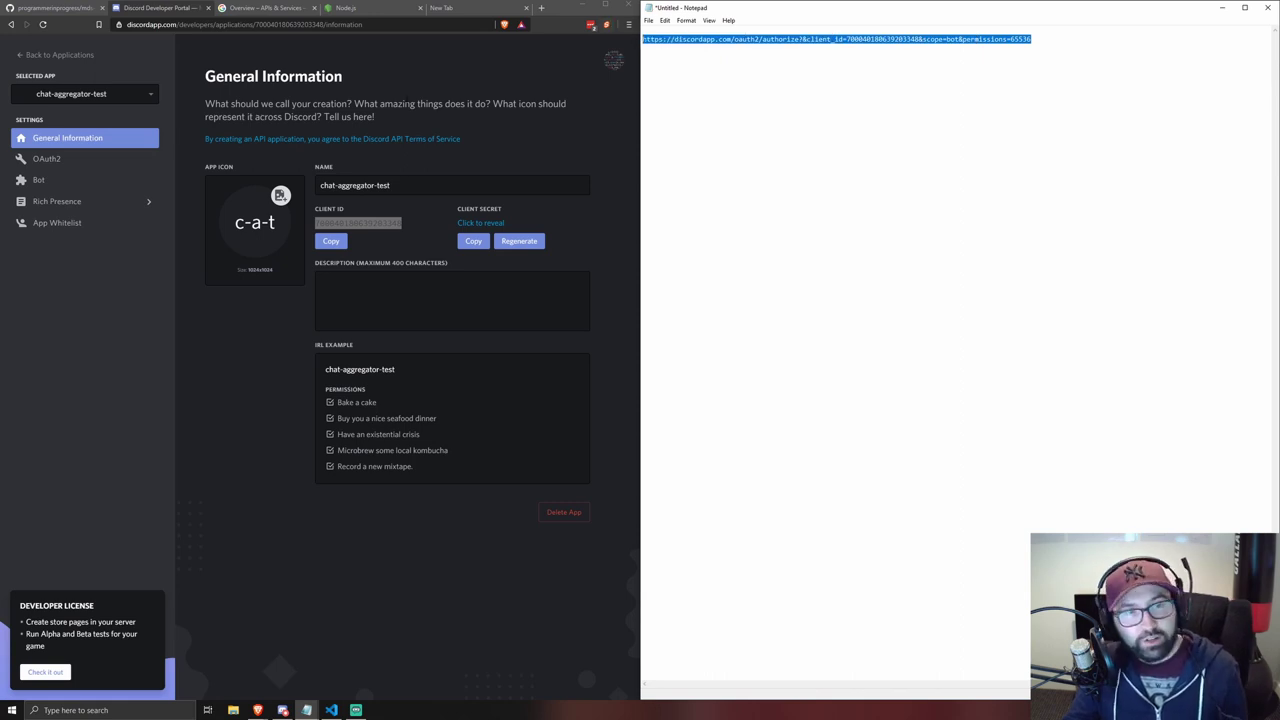
left_click(450, 8)
key("ctrl+v")
key("Return")
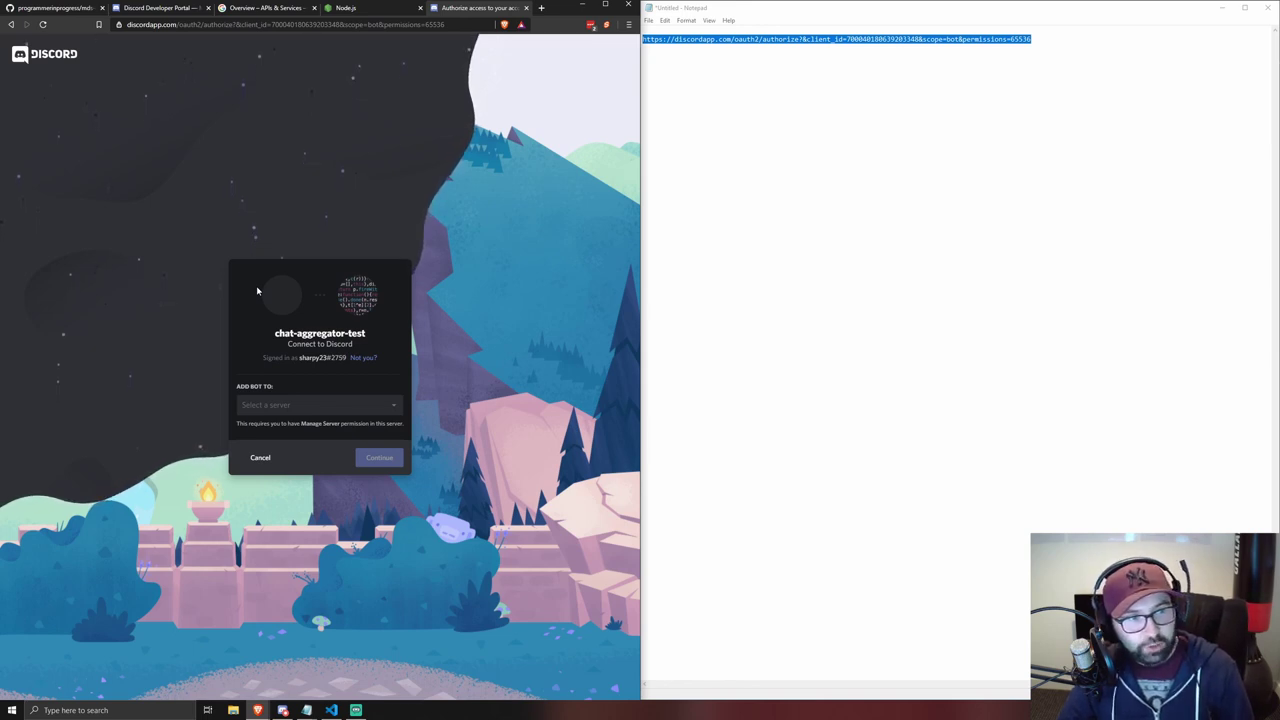
- Authorize chat-aggregator-test on the "pips test channel 2" server with Read Message History, and open that server's bloop channel
left_click(378, 405)
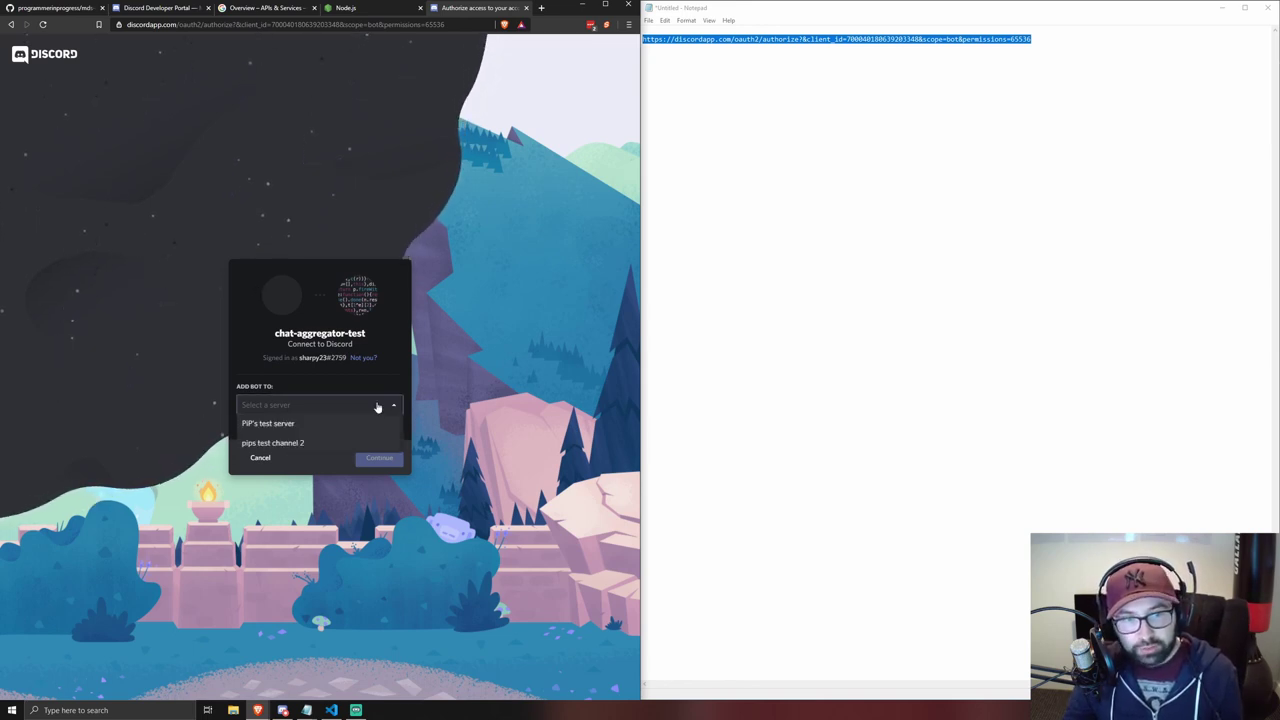
left_click(290, 443)
left_click(379, 458)
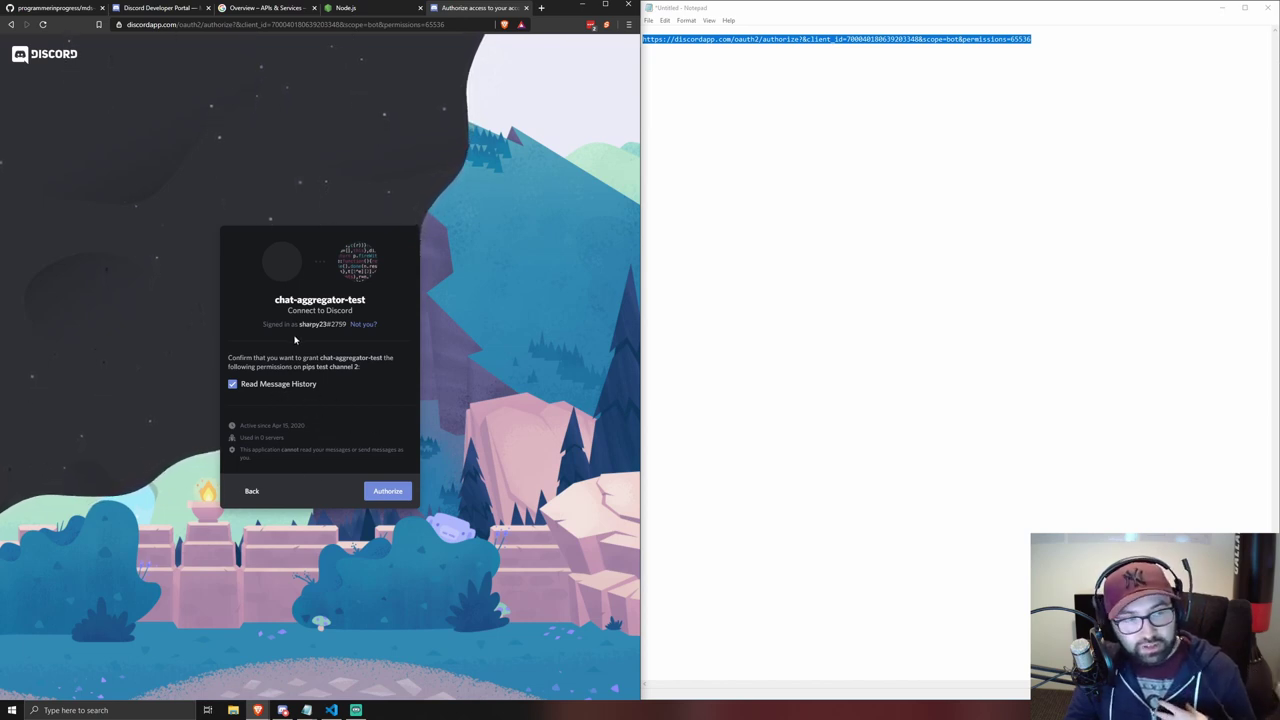
left_click(378, 494)
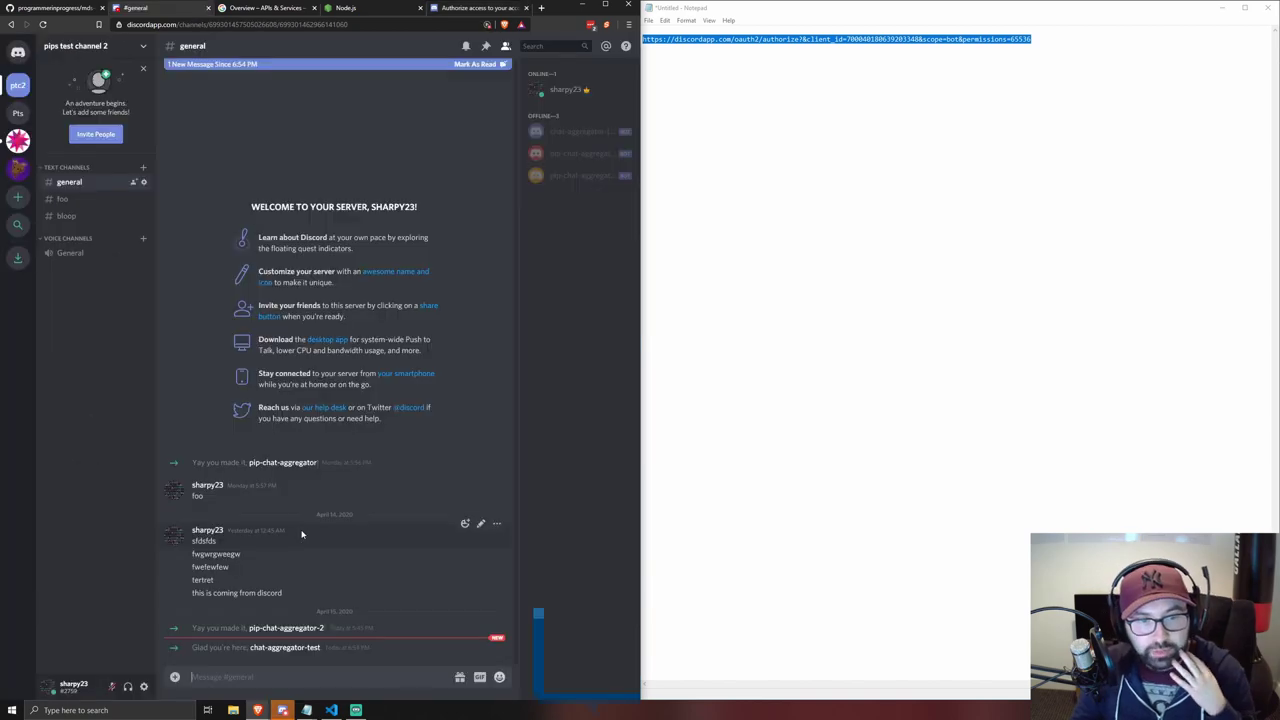
left_click_drag(322, 648, 190, 648)
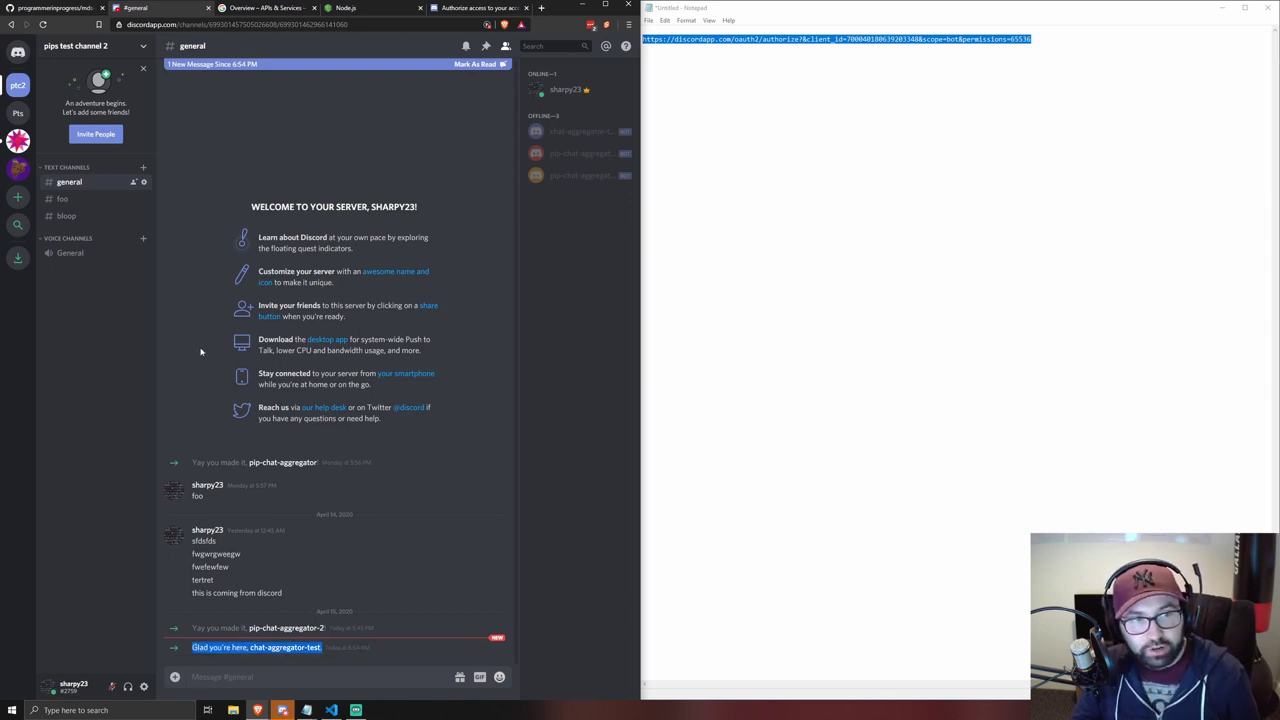
left_click(80, 216)
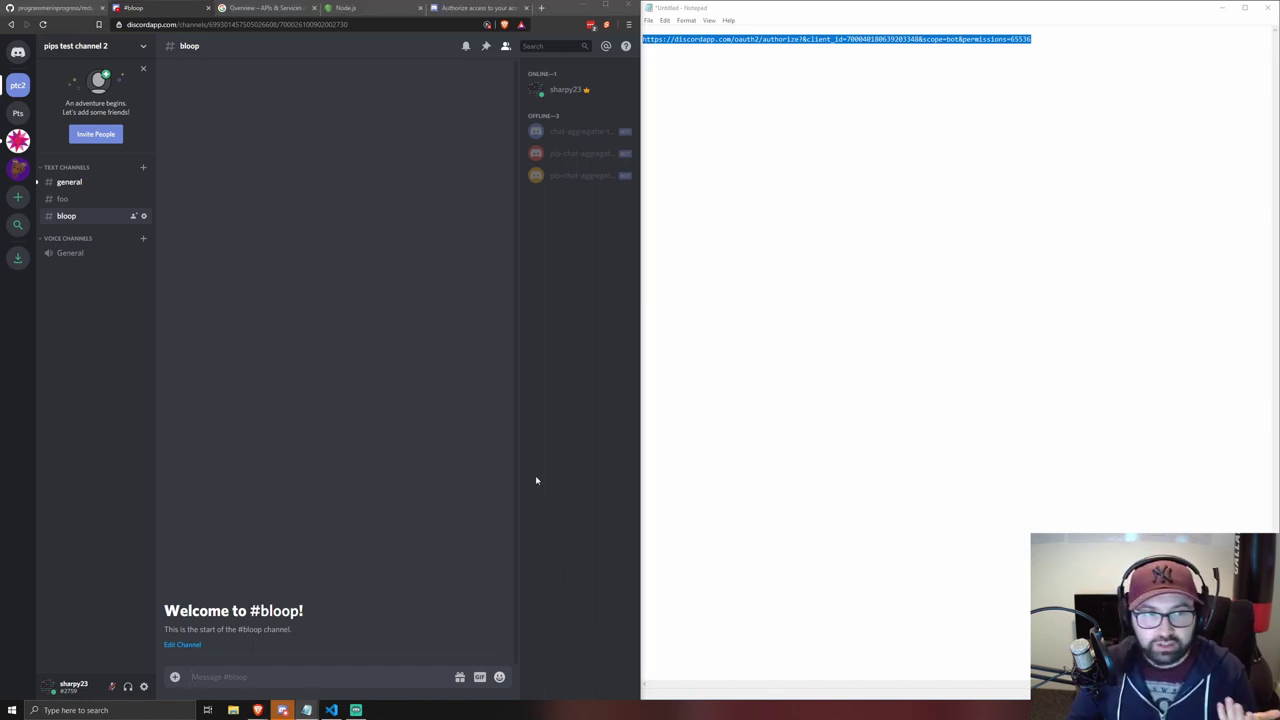
- Go to the Discord Developer Portal and open the bot settings of the chat-aggregator-test application
left_click(475, 8)
type("d")
left_click(263, 43)
mouse_move(263, 55)
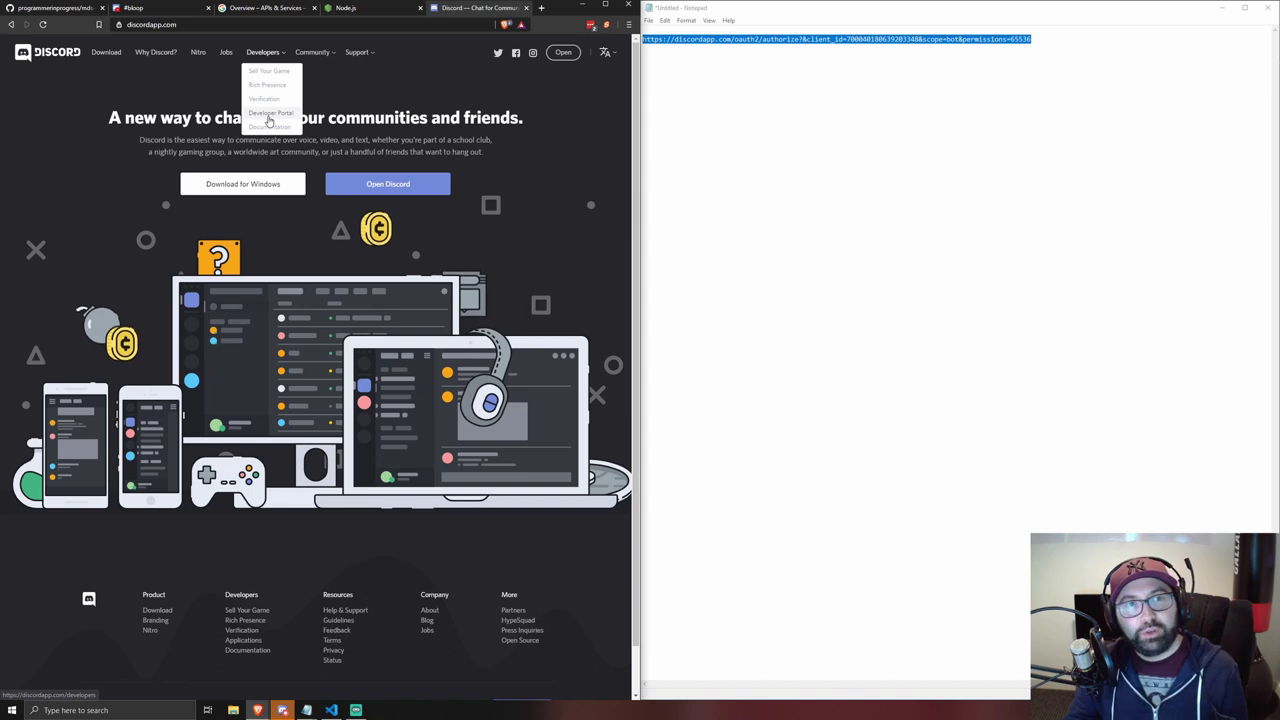
left_click(268, 117)
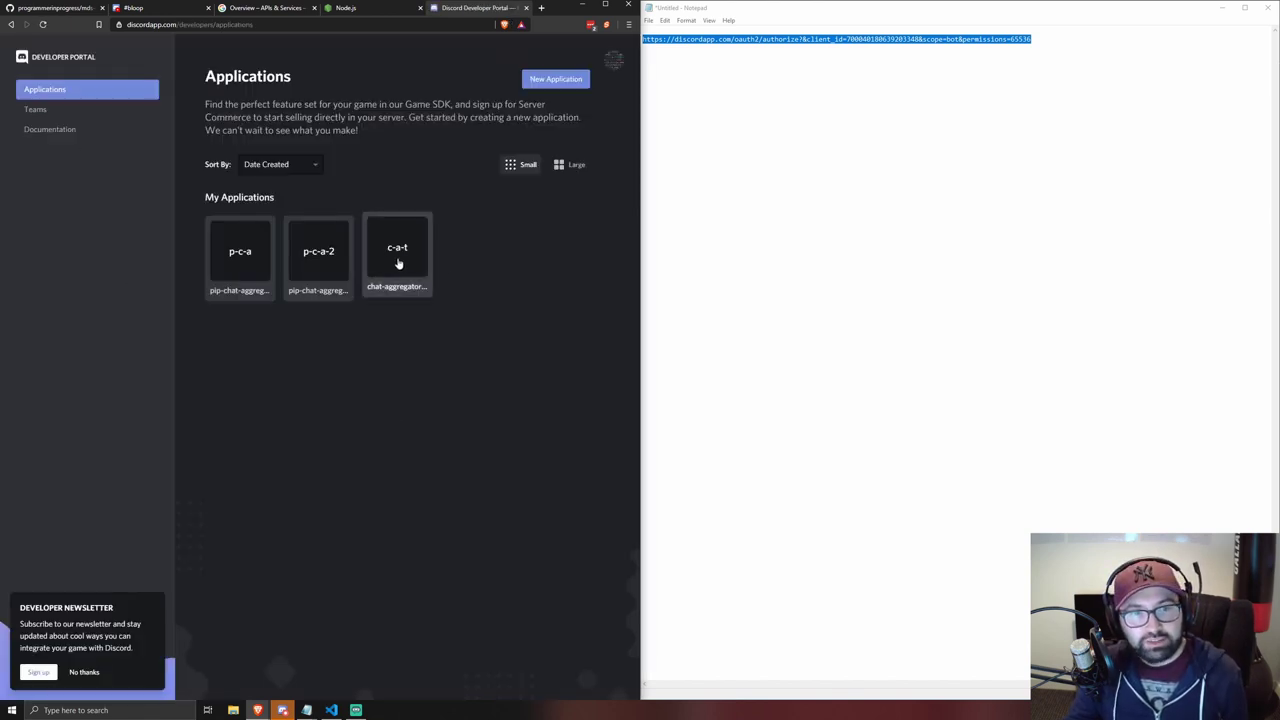
left_click(397, 262)
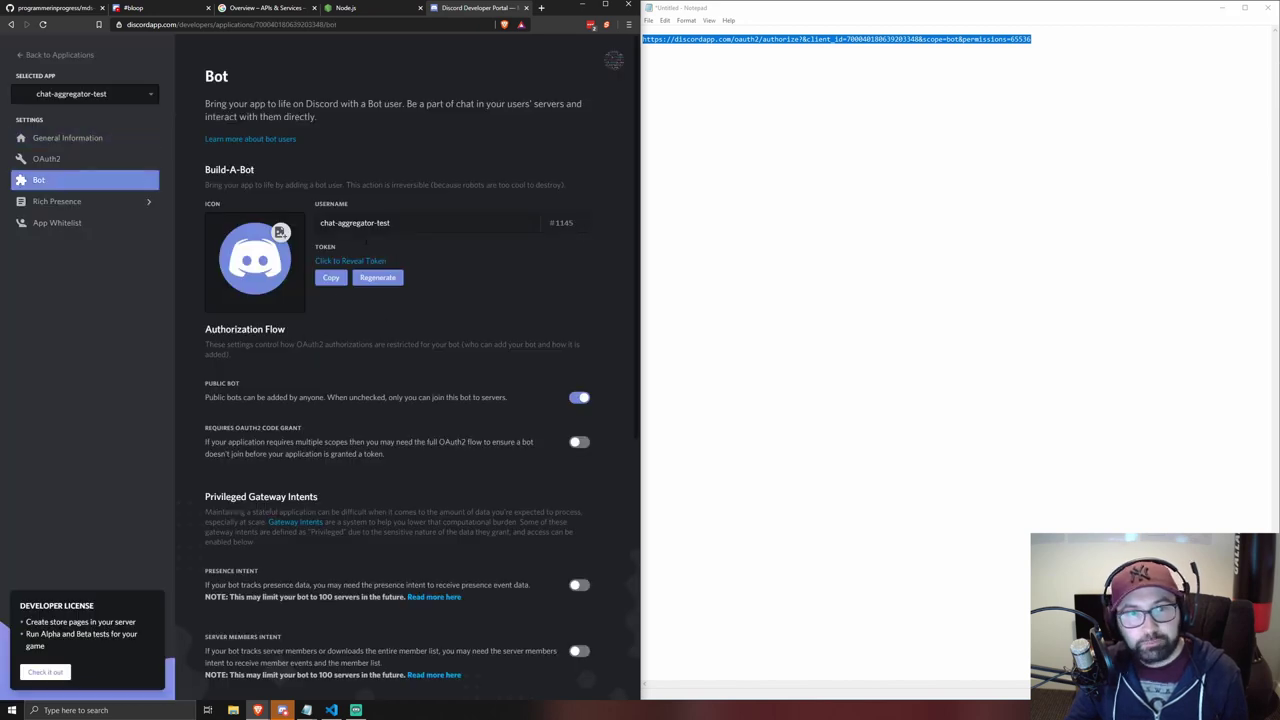
- Add a DISCORD_BOT_TOKEN entry to the .env file in Visual Studio Code, using the bot token copied from the portal
key("alt+Tab")
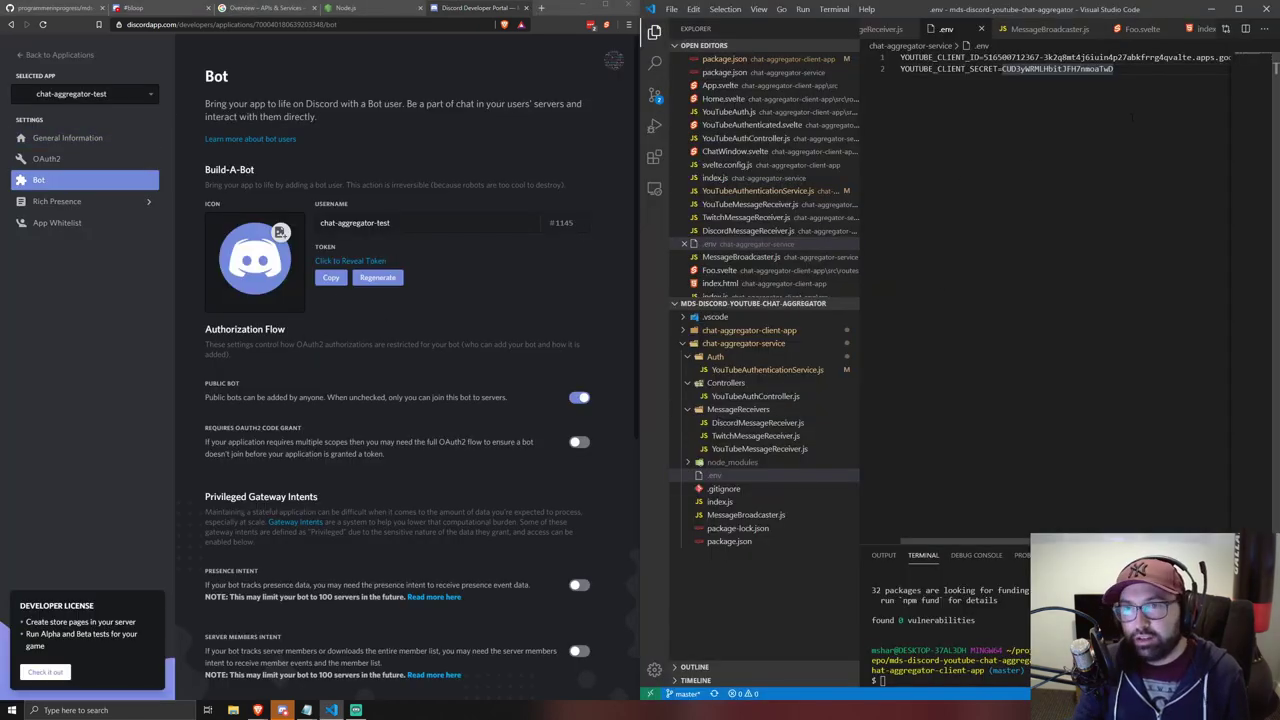
key("Return")
type("DISCORD_BOT_TOKEN=")
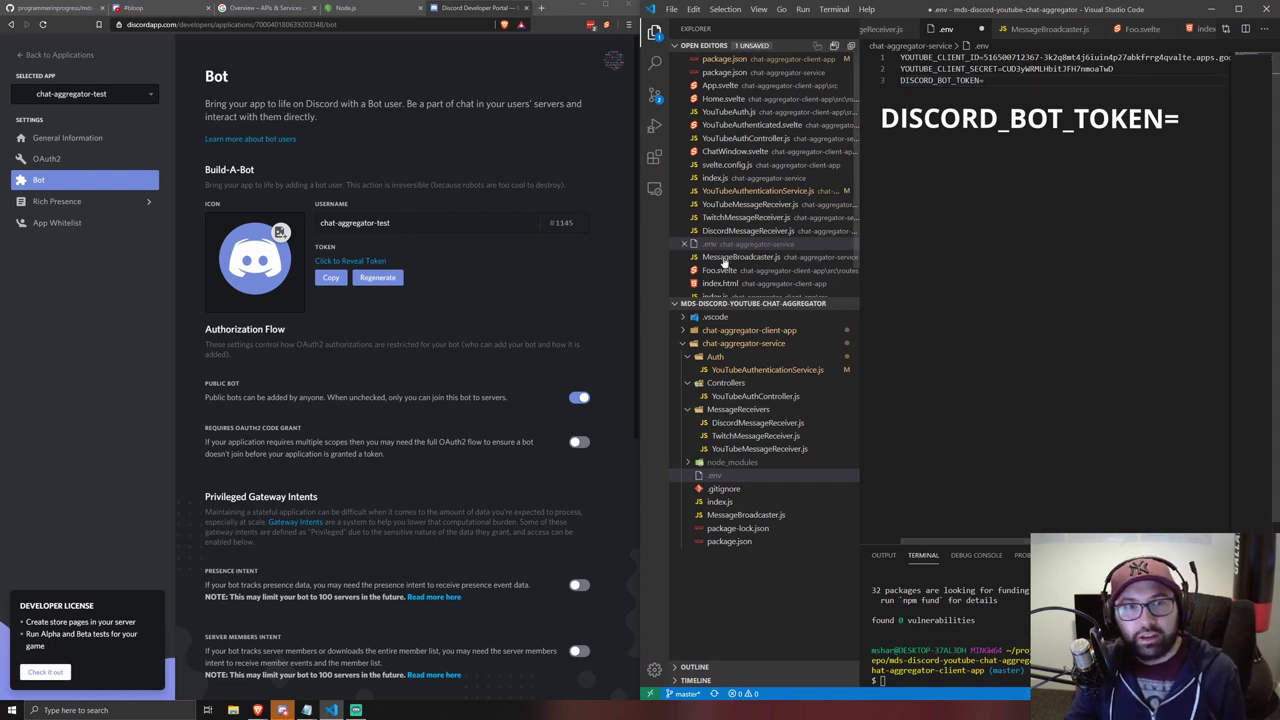
left_click(331, 279)
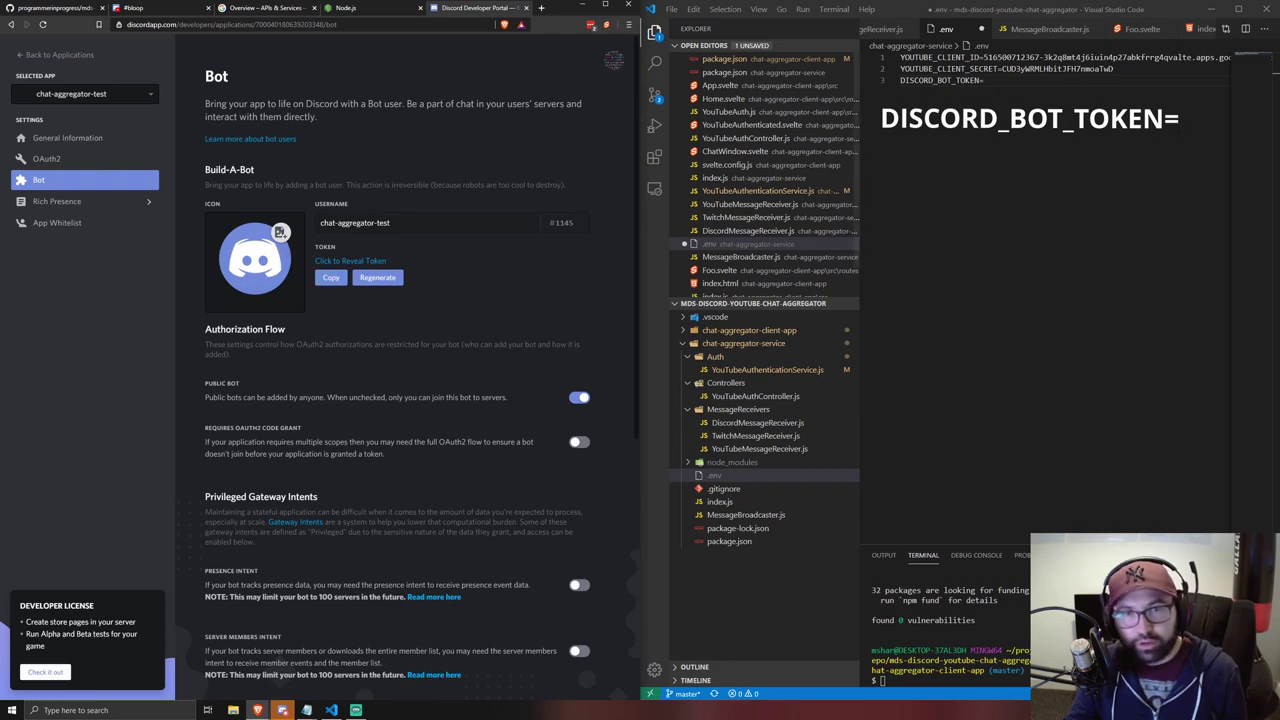
key("alt+Tab")
key("ctrl+v")
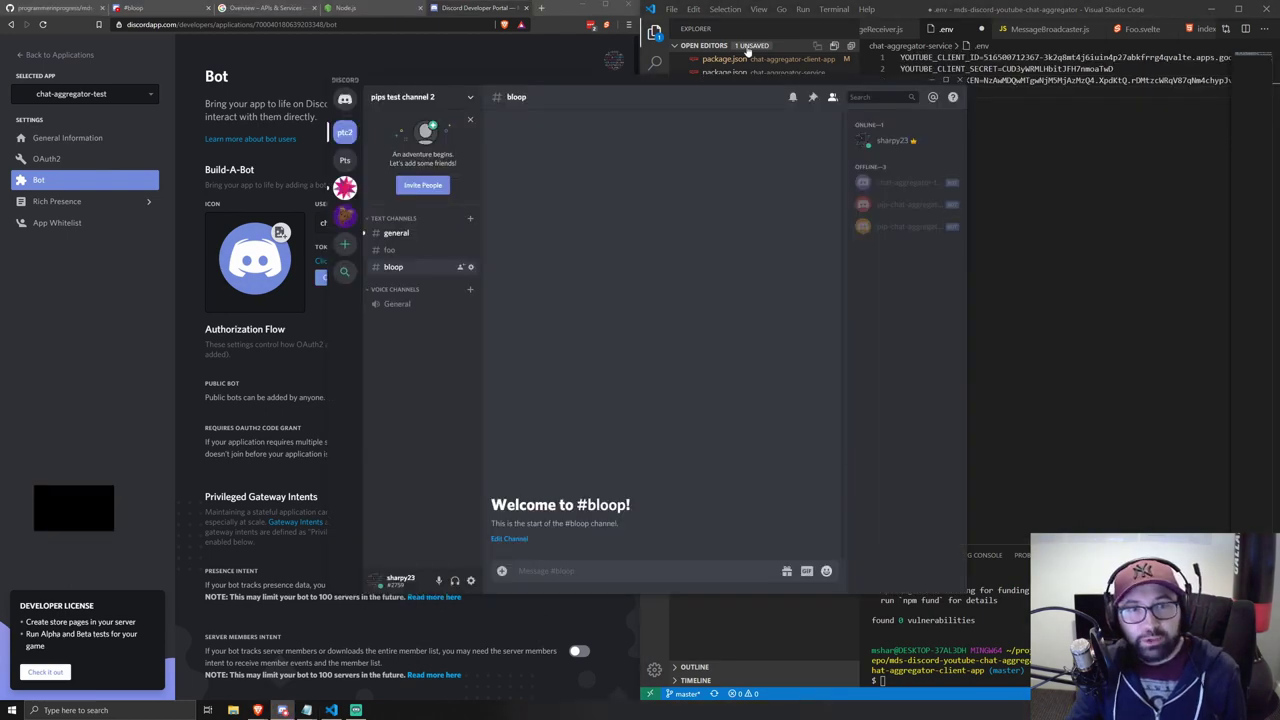
- Place Discord beside the editor, add DISCORD_BROADCAST_CHANNEL=bloop as a new line in .env, and save the file
key("super+Left")
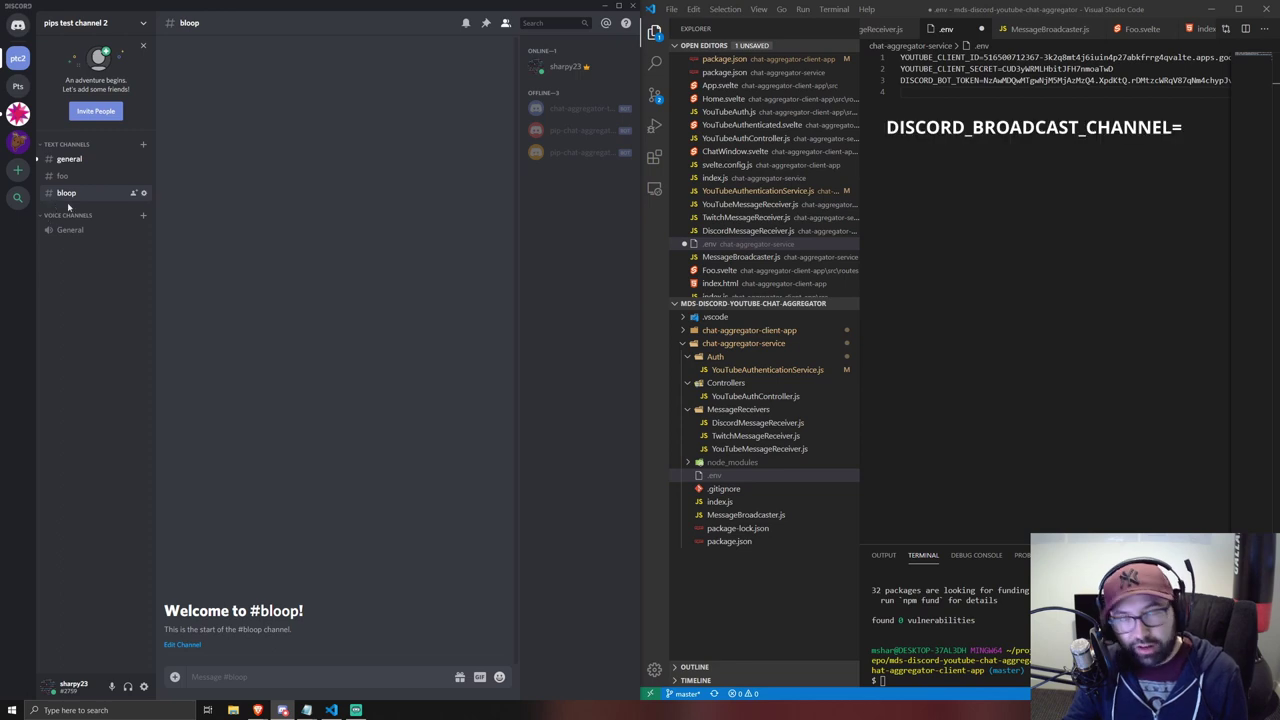
left_click(958, 92)
key("ctrl+v")
double_click(958, 92)
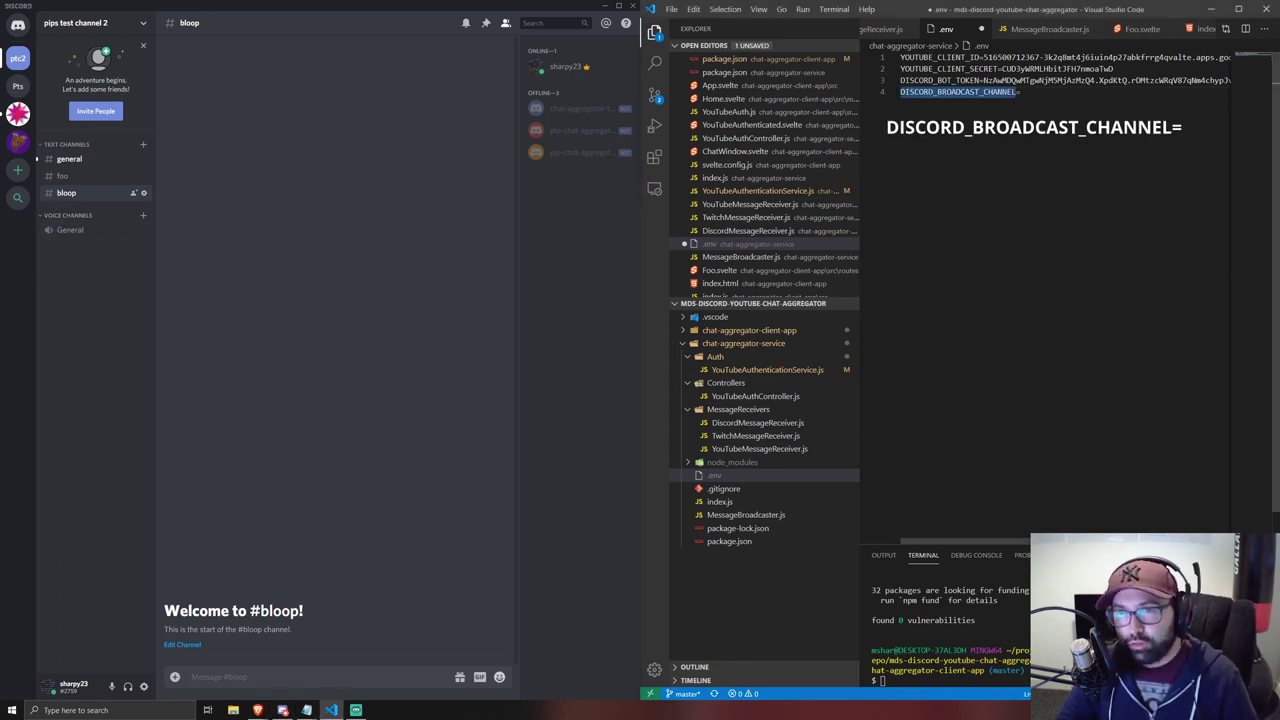
left_click(1021, 92)
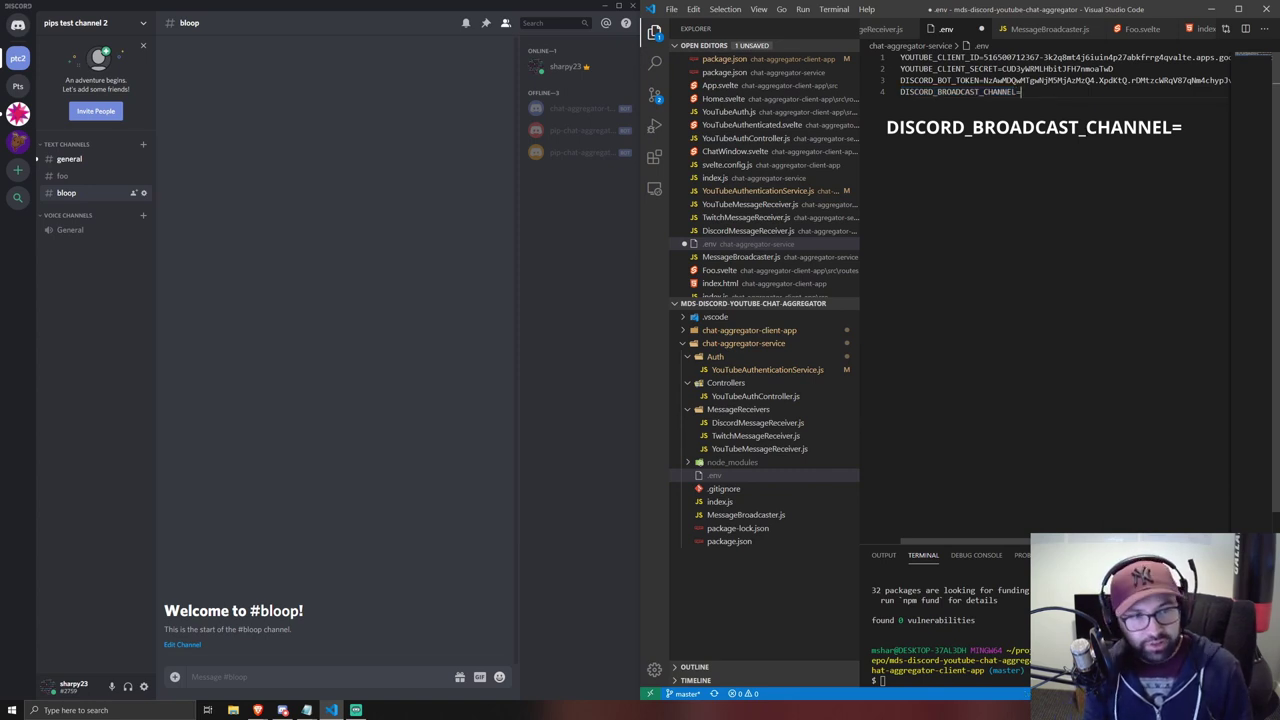
type("bloop")
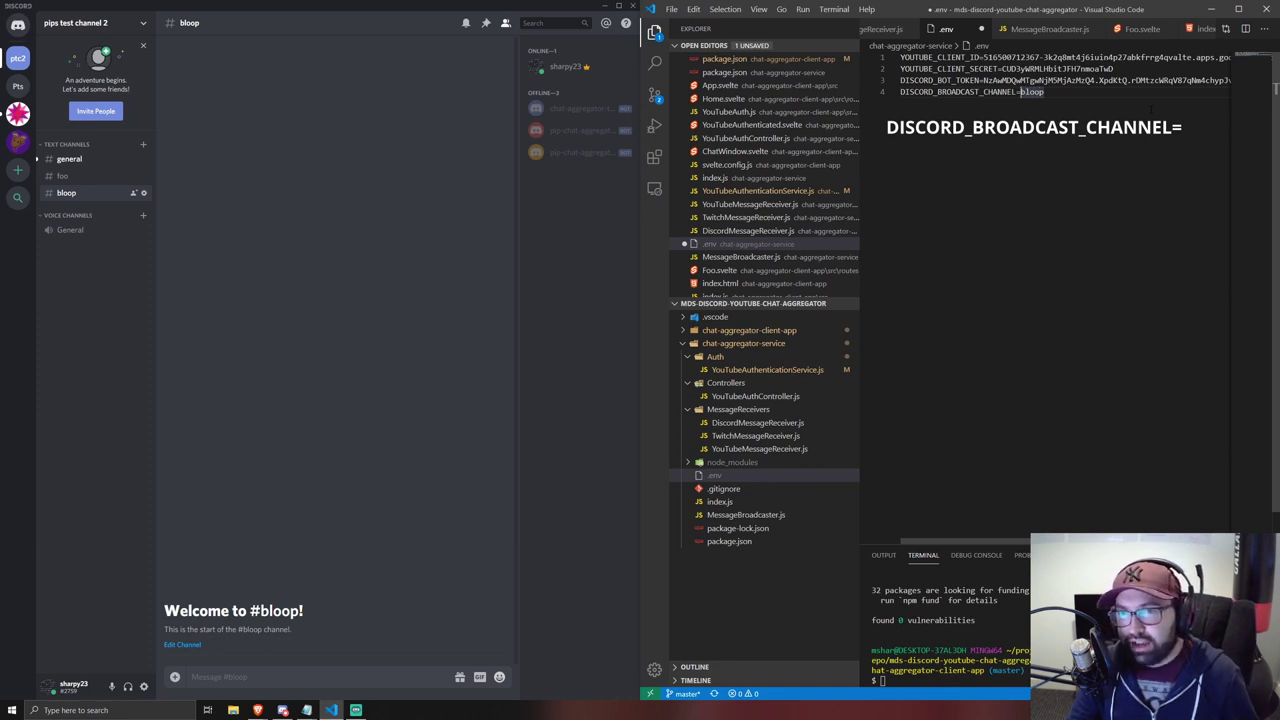
type("'bloop'")
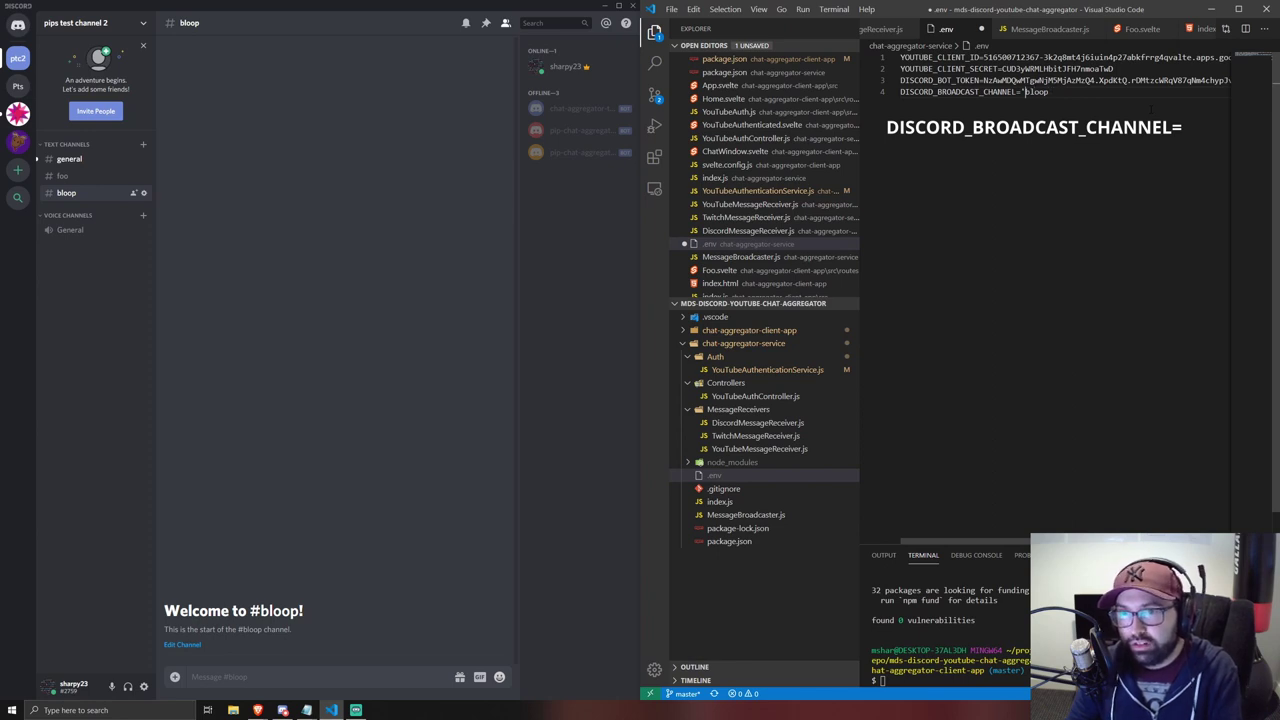
key("BackSpace")
key("ctrl+s")
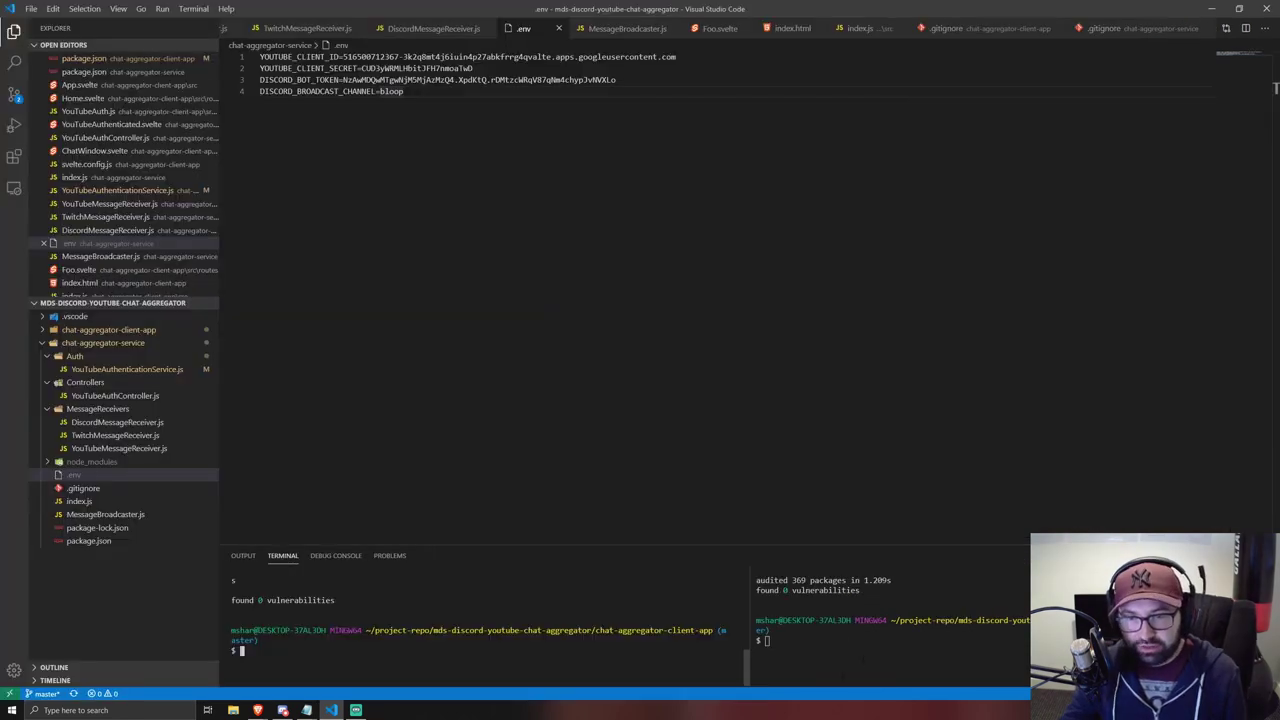
- Start both apps by running npm start in the chat-aggregator-client-app terminal and in the chat-aggregator-service terminal
left_click(861, 661)
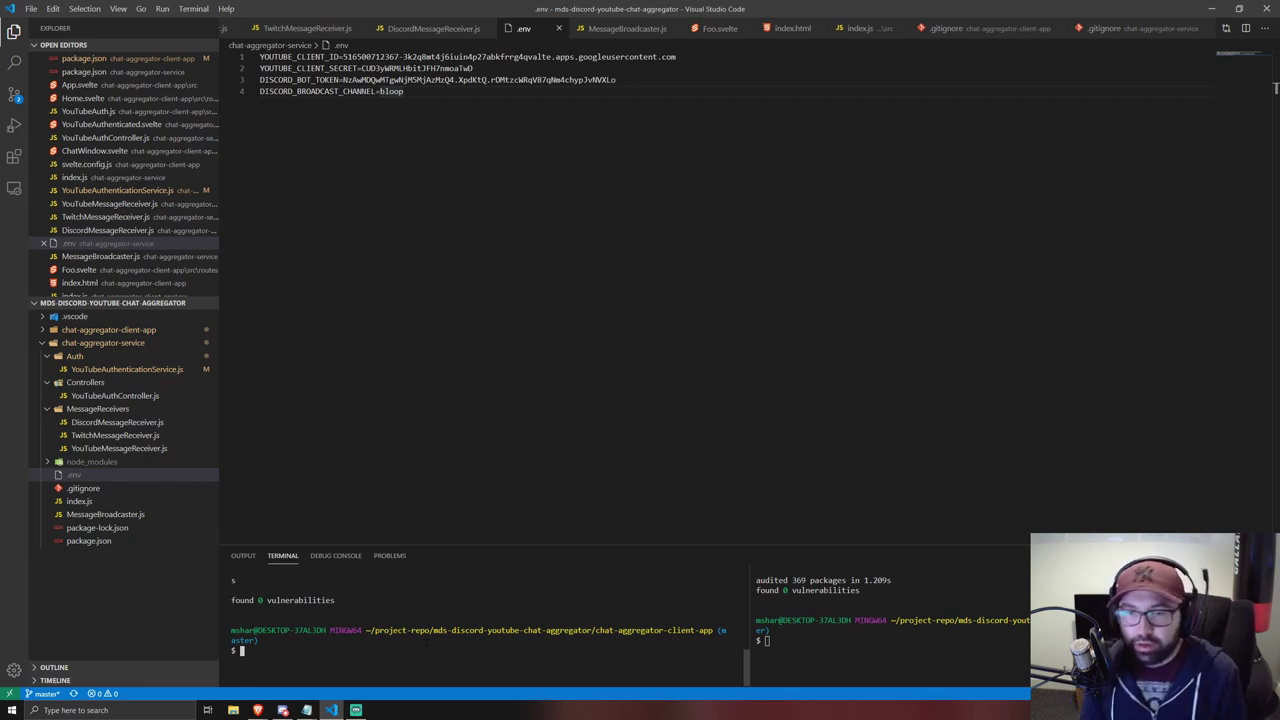
left_click(923, 652)
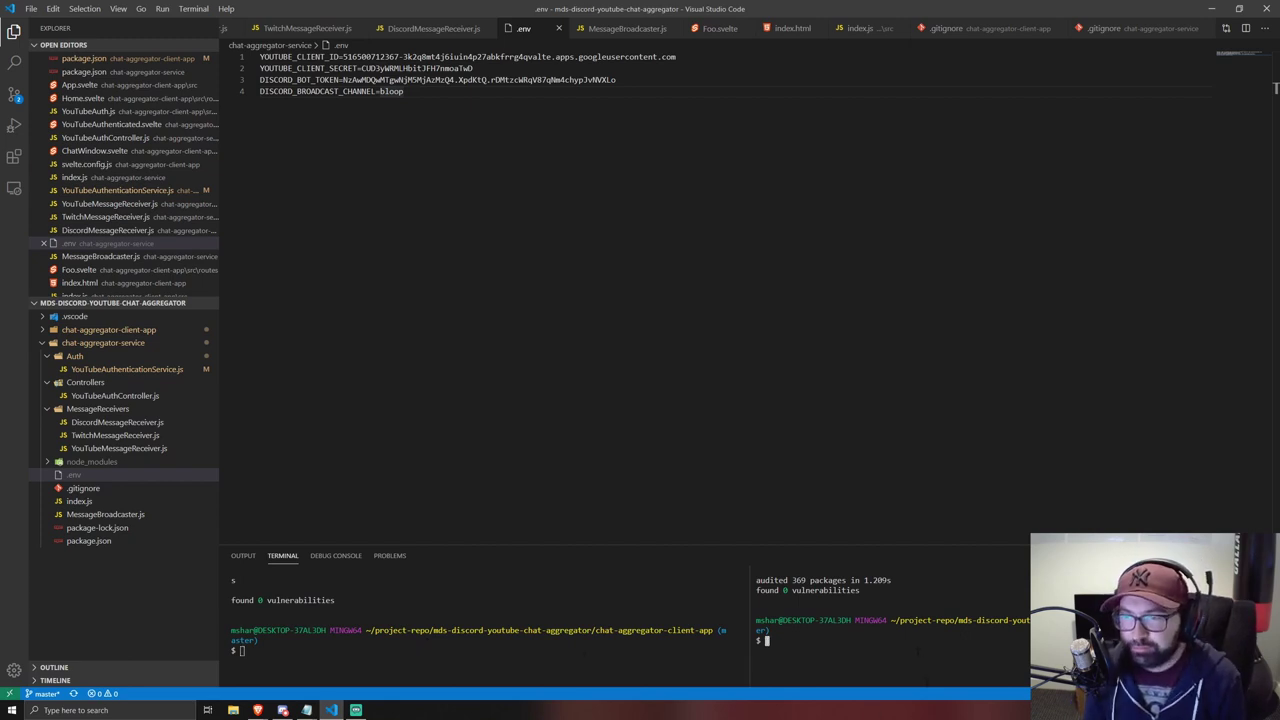
left_click_drag(452, 651, 455, 661)
type("npm st")
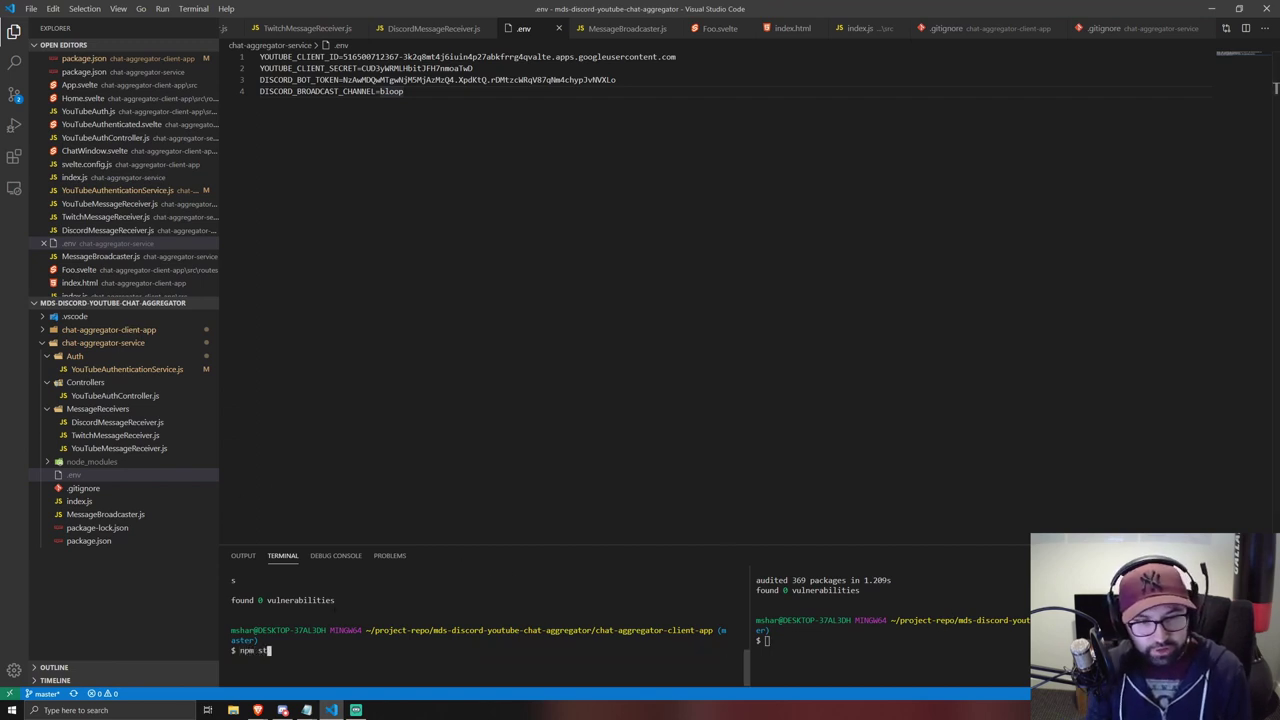
type("art")
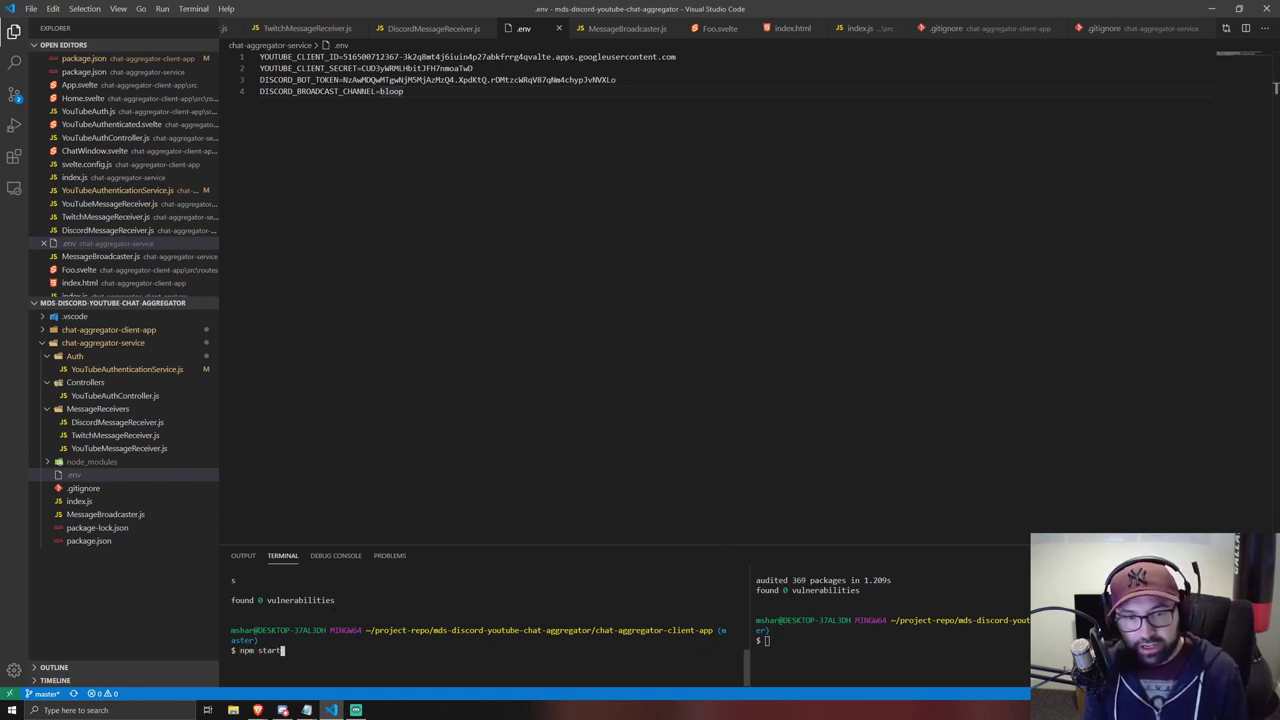
key("Return")
left_click(925, 655)
type("npm start")
key("Return")
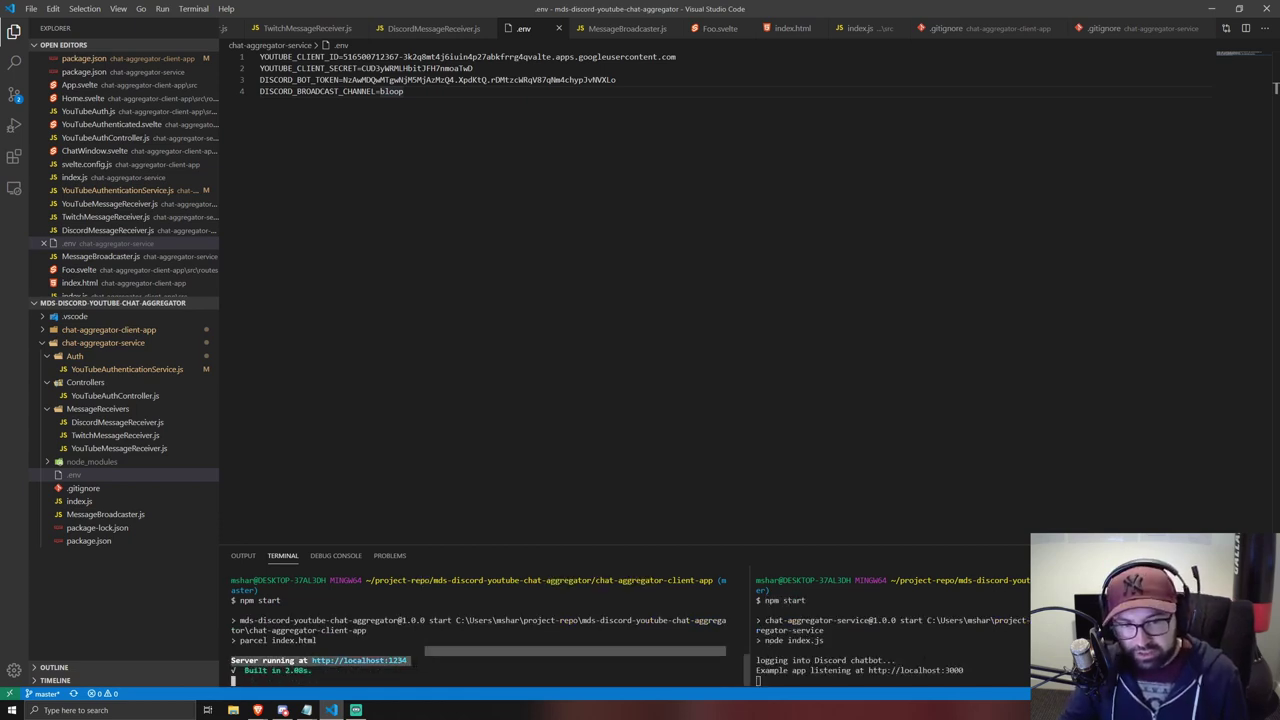
left_click_drag(410, 660, 540, 670)
left_click_drag(918, 640, 918, 680)
left_click(556, 643)
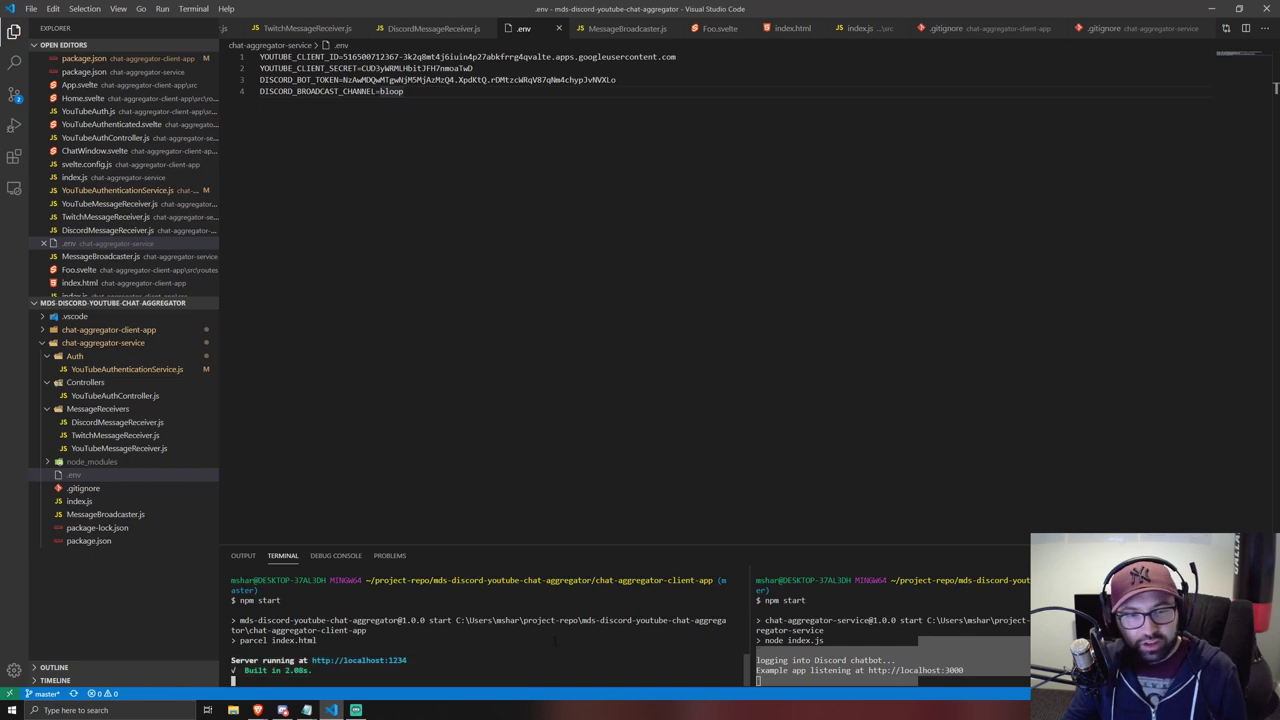
left_click(351, 662, "ctrl")
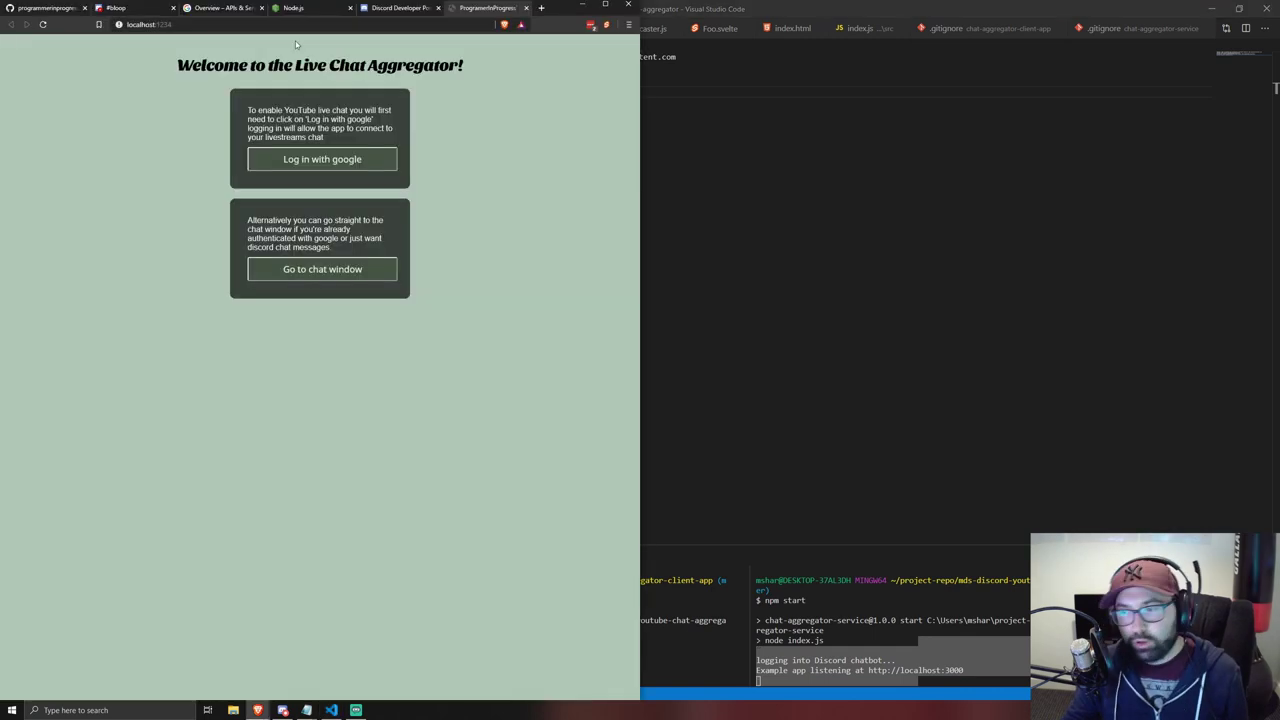
left_click_drag(142, 36, 546, 381)
left_click(459, 377)
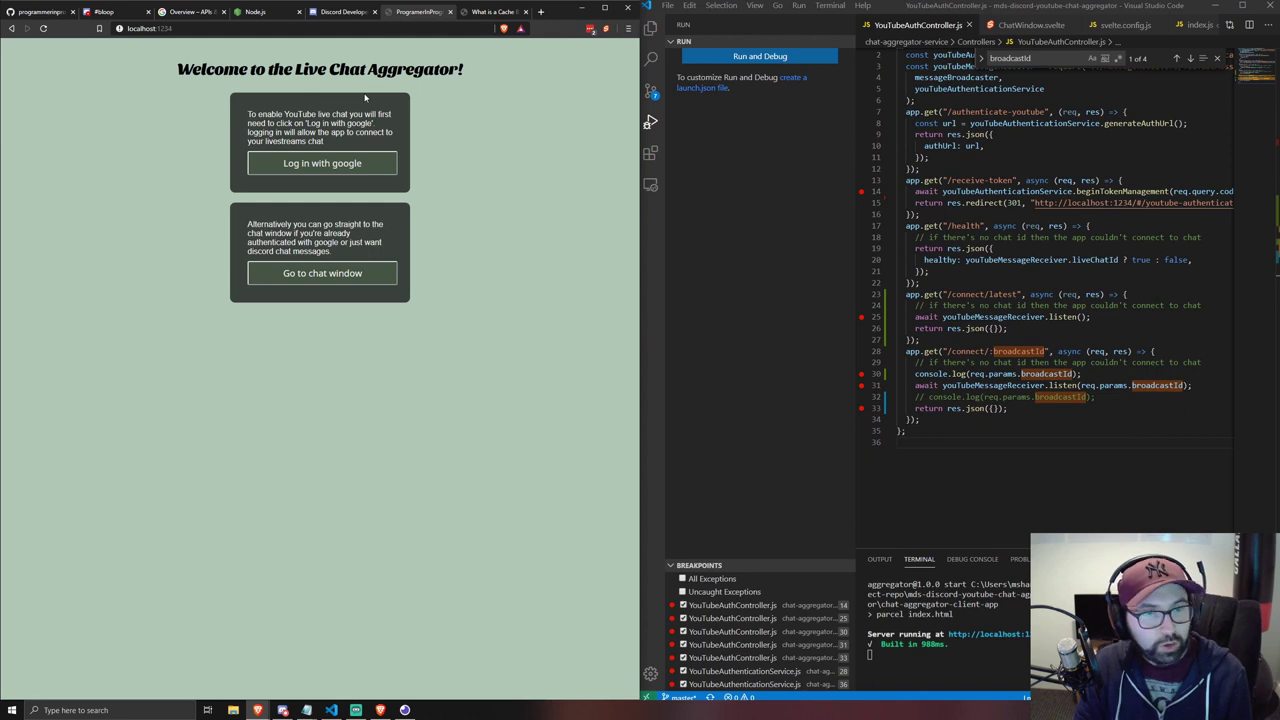
- Log in with Google for chat aggregator test using the account e-mail and password, and choose the ProgrammerInProgress YouTube brand account
left_click(321, 163)
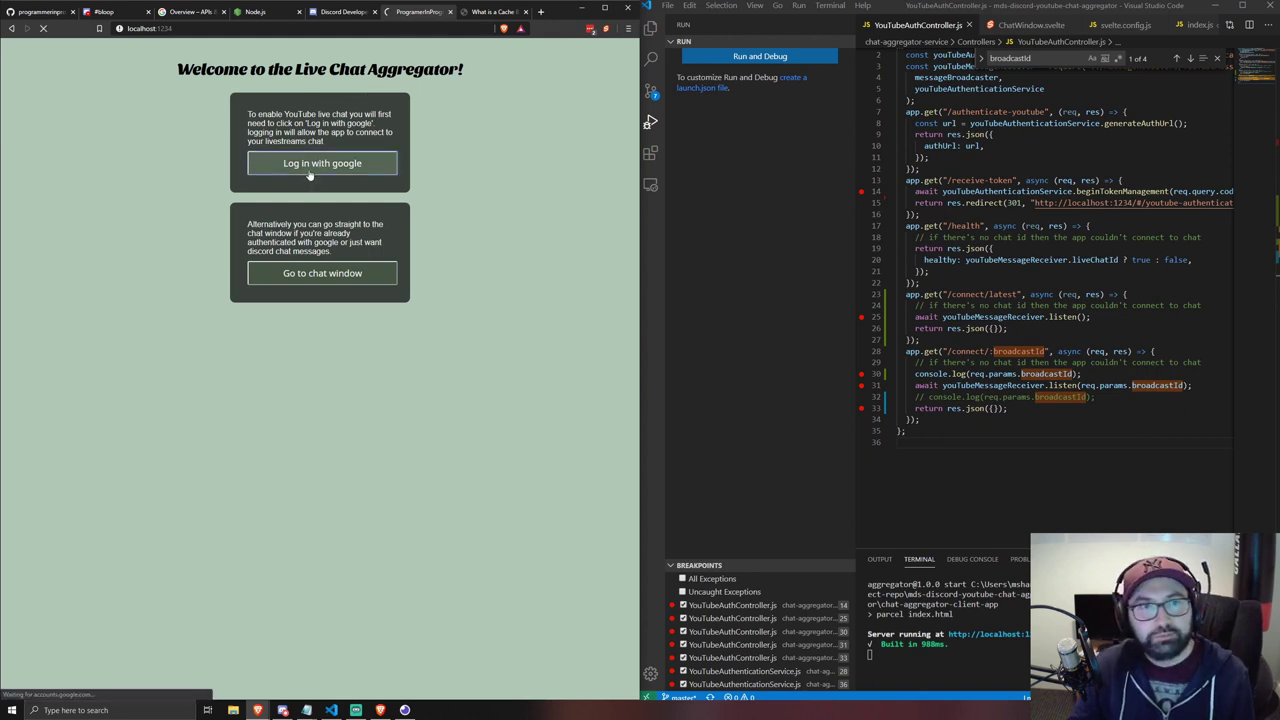
key("alt+Tab")
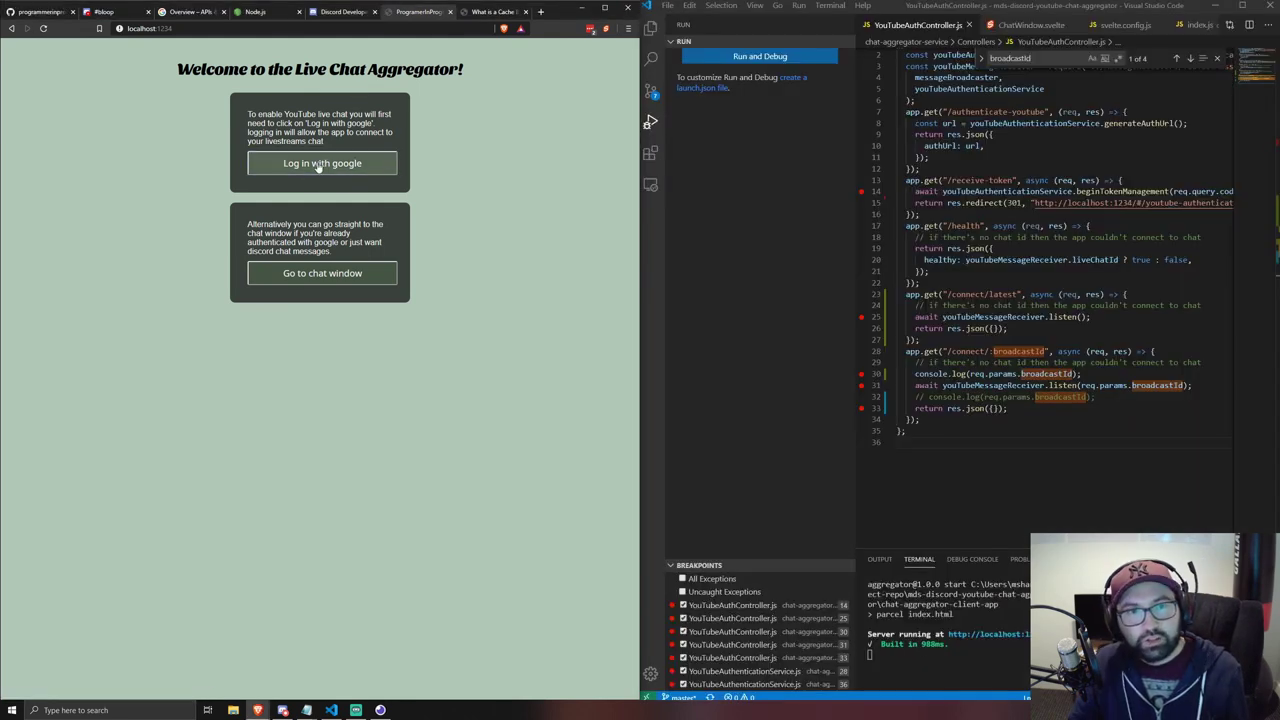
left_click(318, 165)
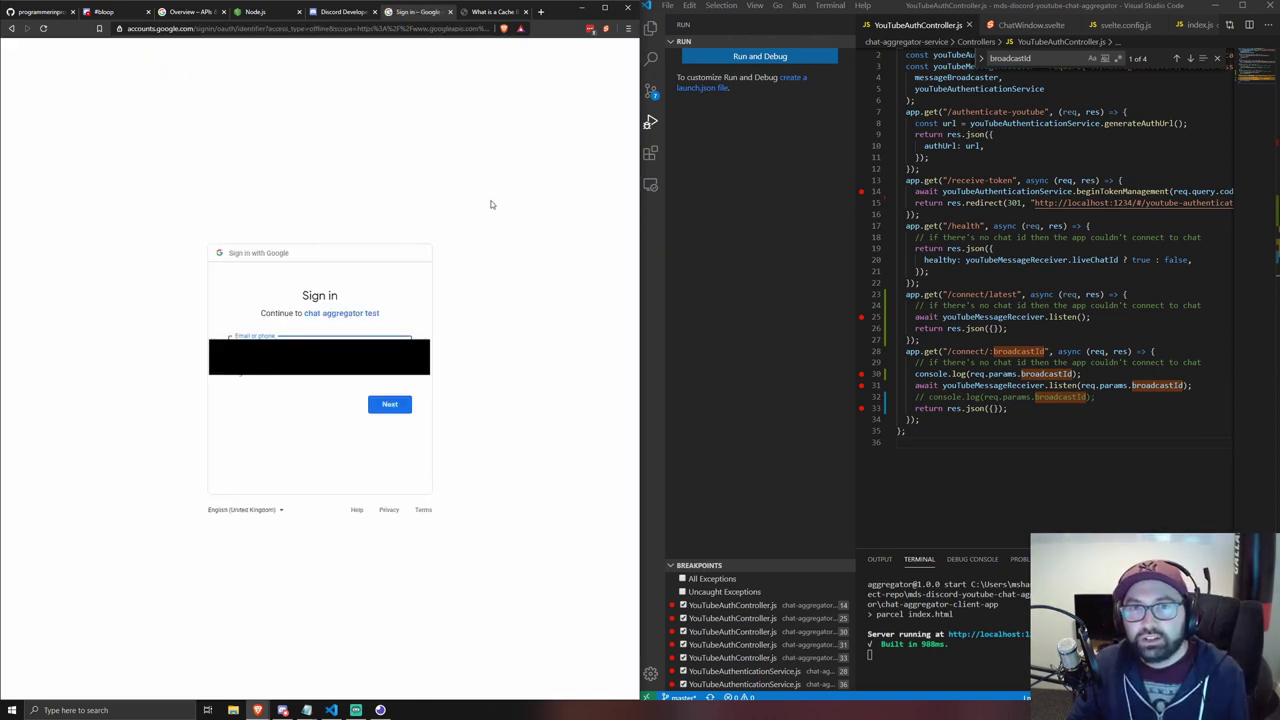
left_click(590, 28)
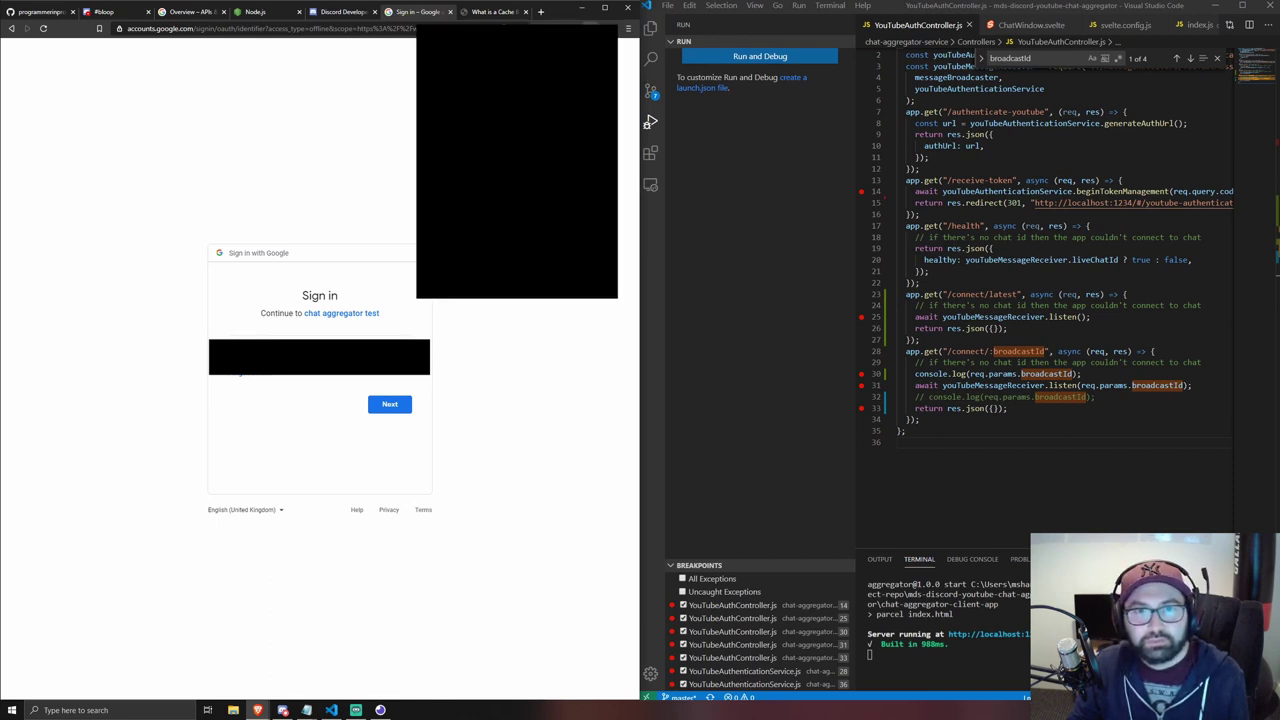
left_click(319, 338)
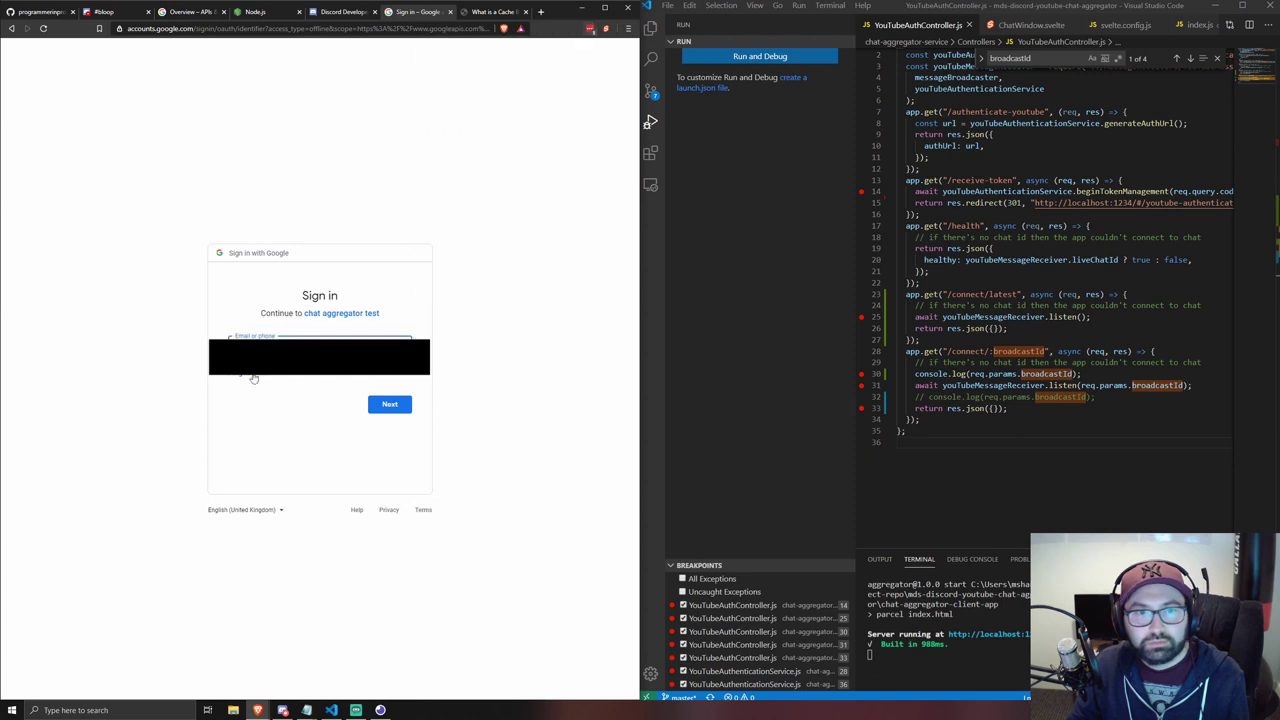
left_click(391, 404)
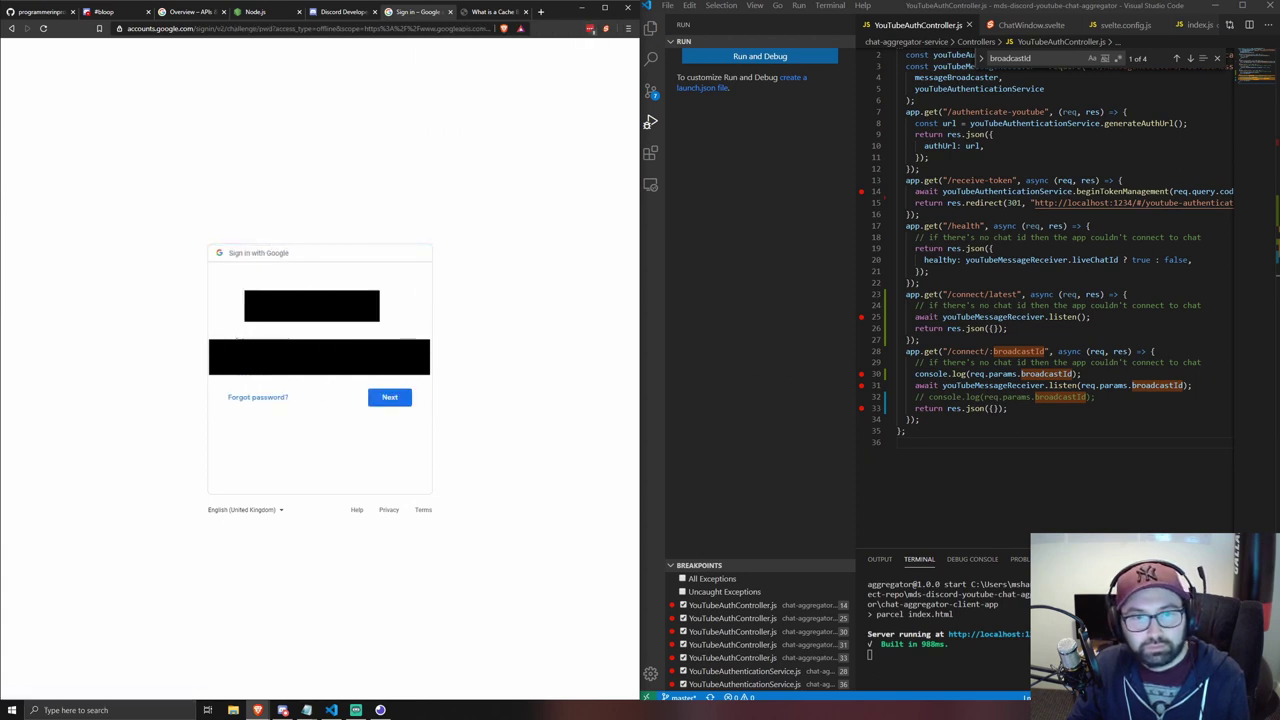
left_click(399, 400)
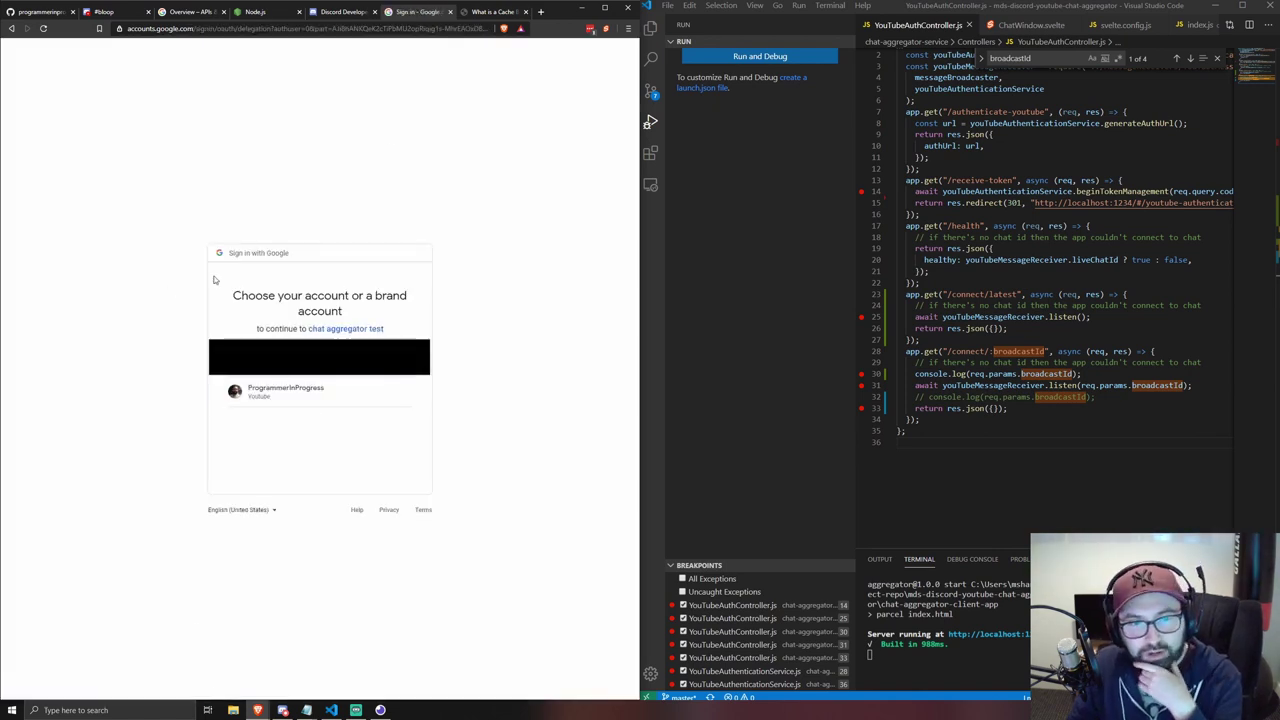
left_click(313, 391)
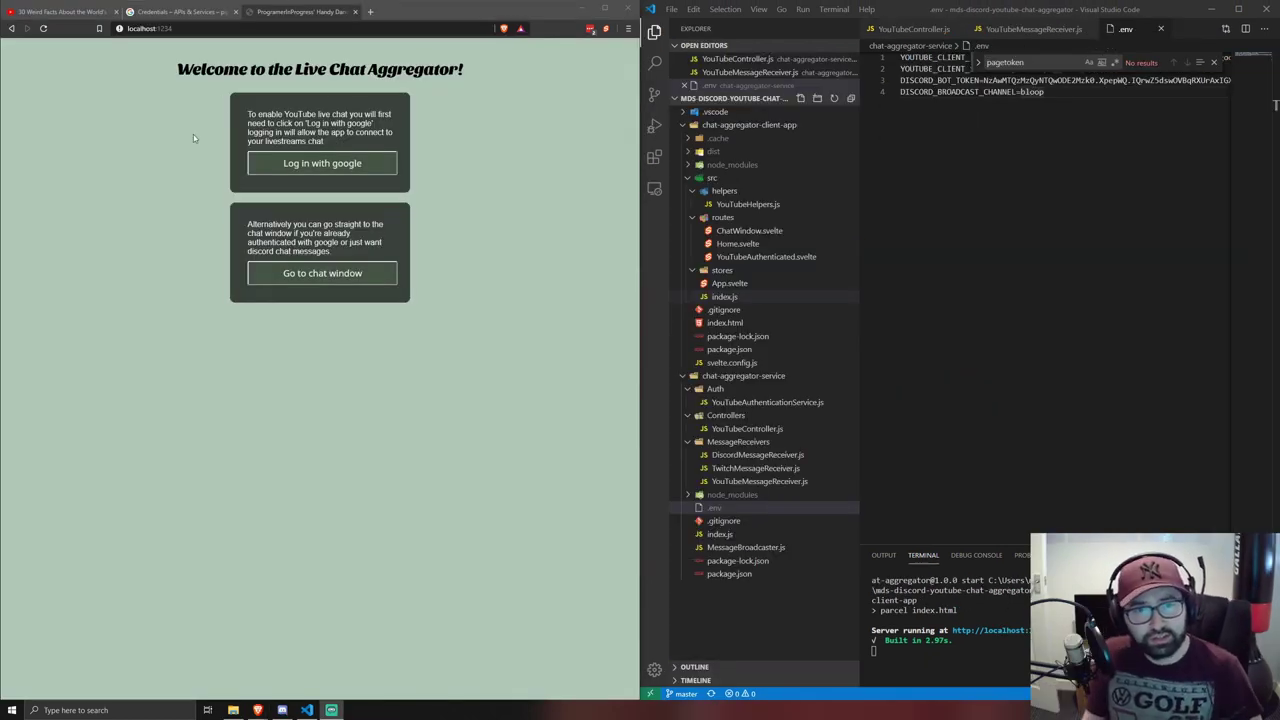
- Log in with Google for pip-chat-aggregator-2 as the ProgrammerInProgress brand account, proceed past the unverified-app warning, and allow YouTube account access
left_click(200, 285)
left_click(316, 160)
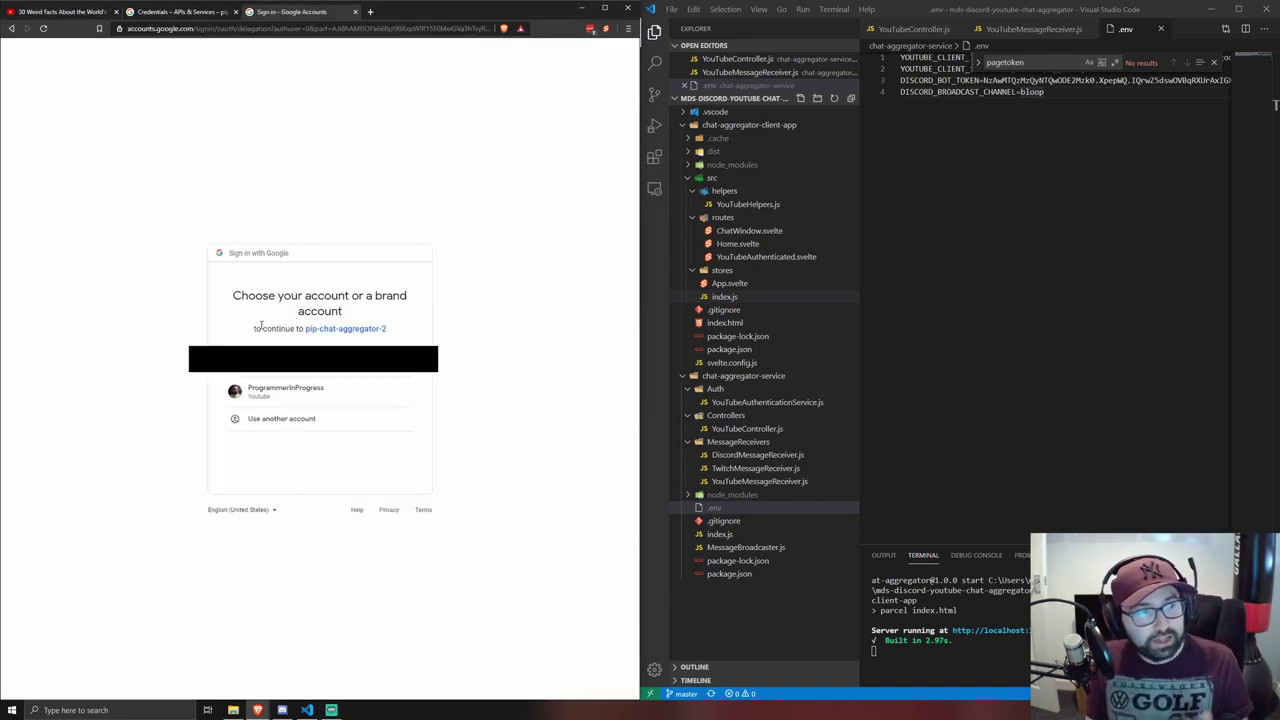
left_click(276, 396)
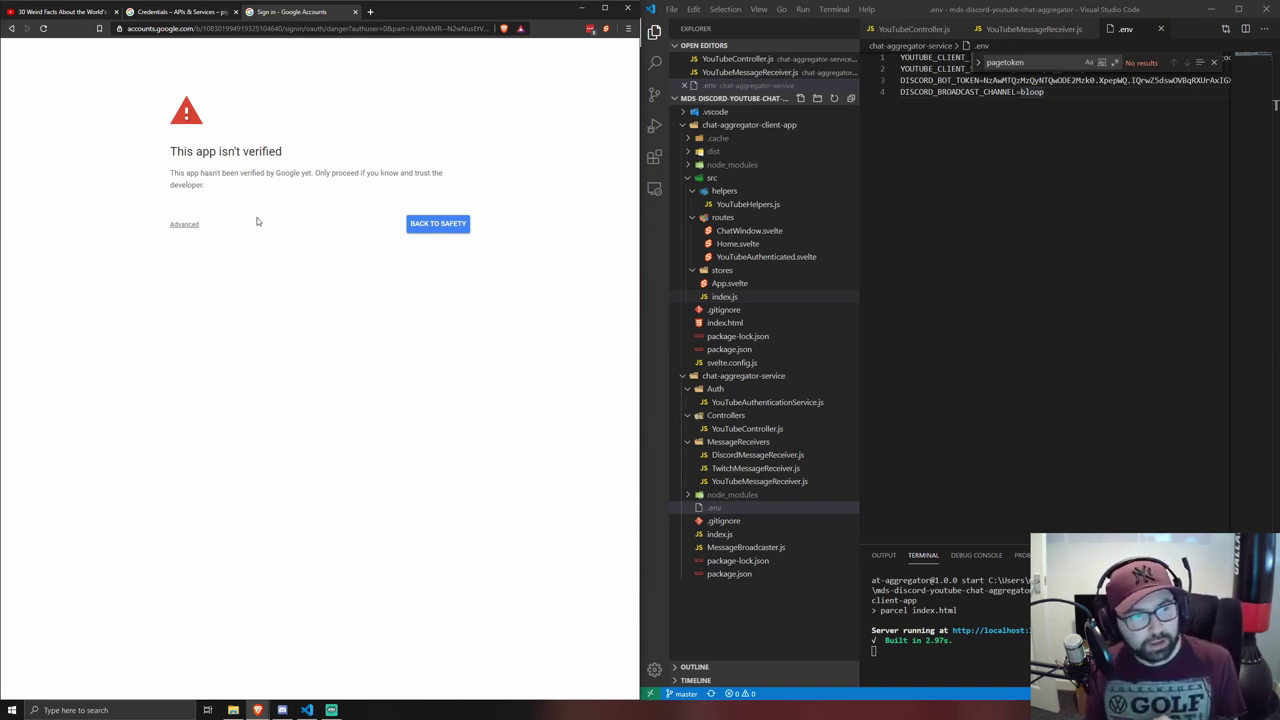
left_click(186, 225)
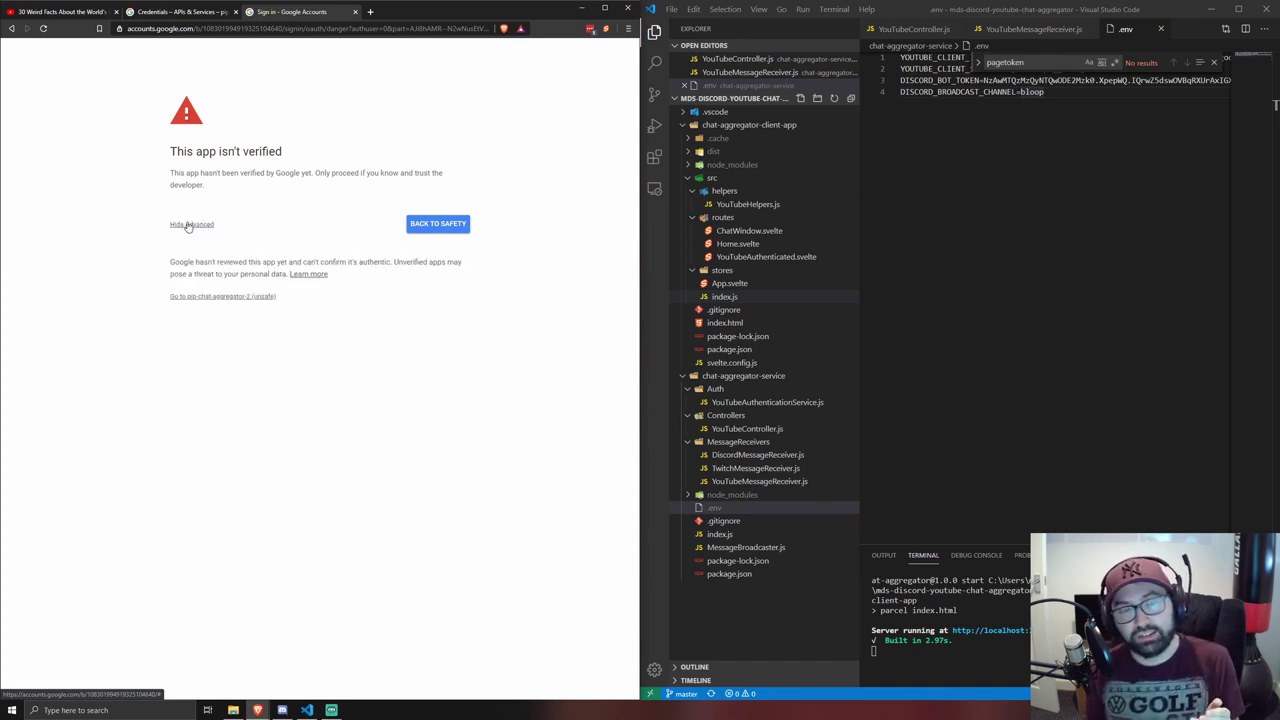
left_click(229, 296)
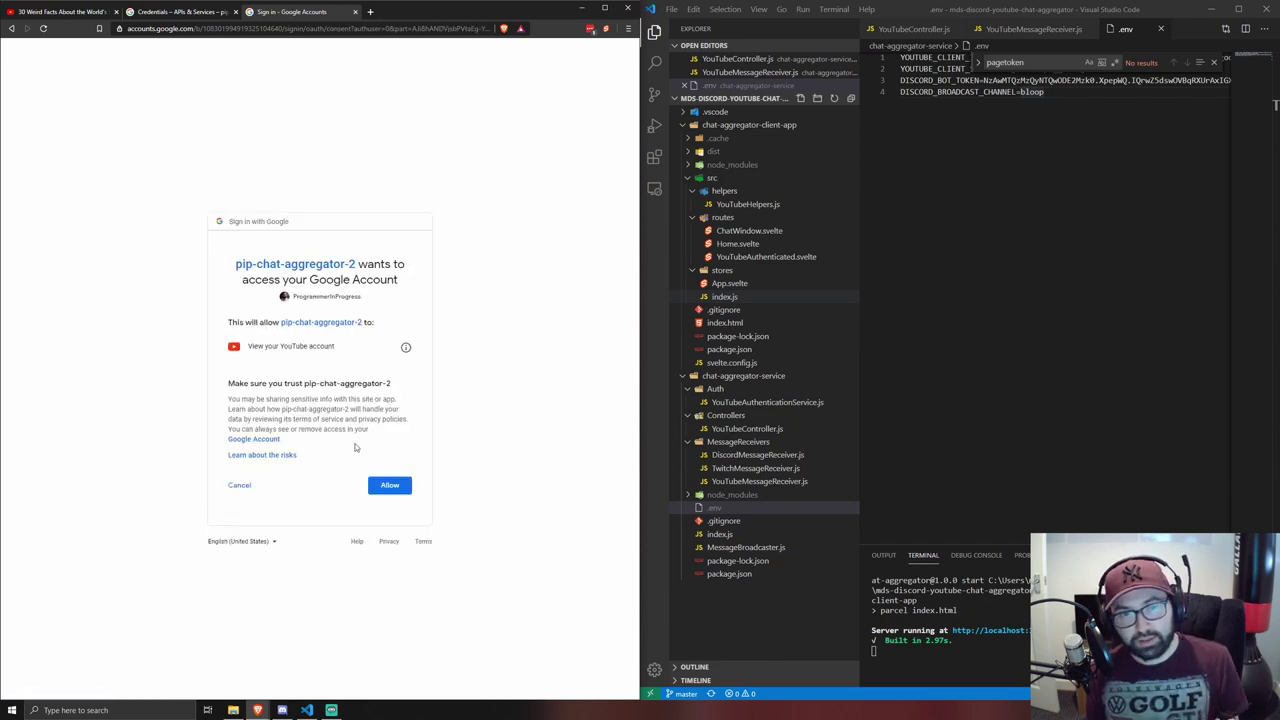
left_click(390, 486)
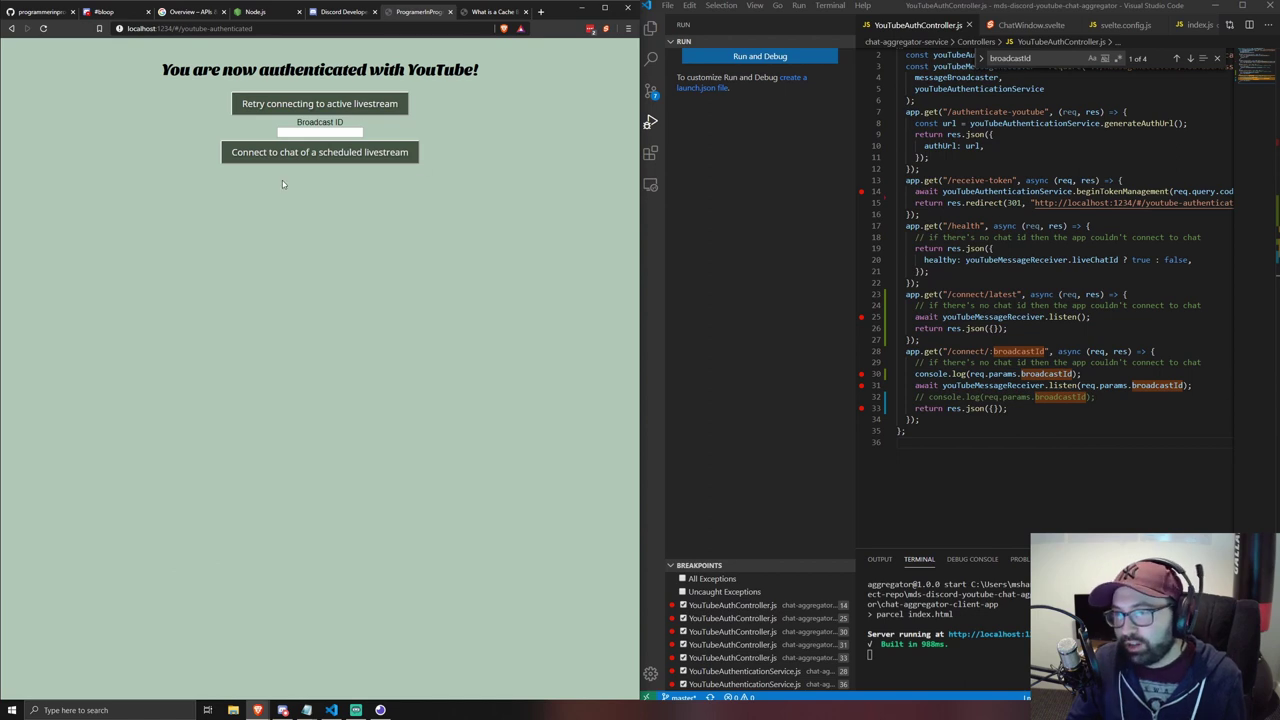
- Retry connecting to the active livestream and continue to the aggregator's chat window
left_click(368, 105)
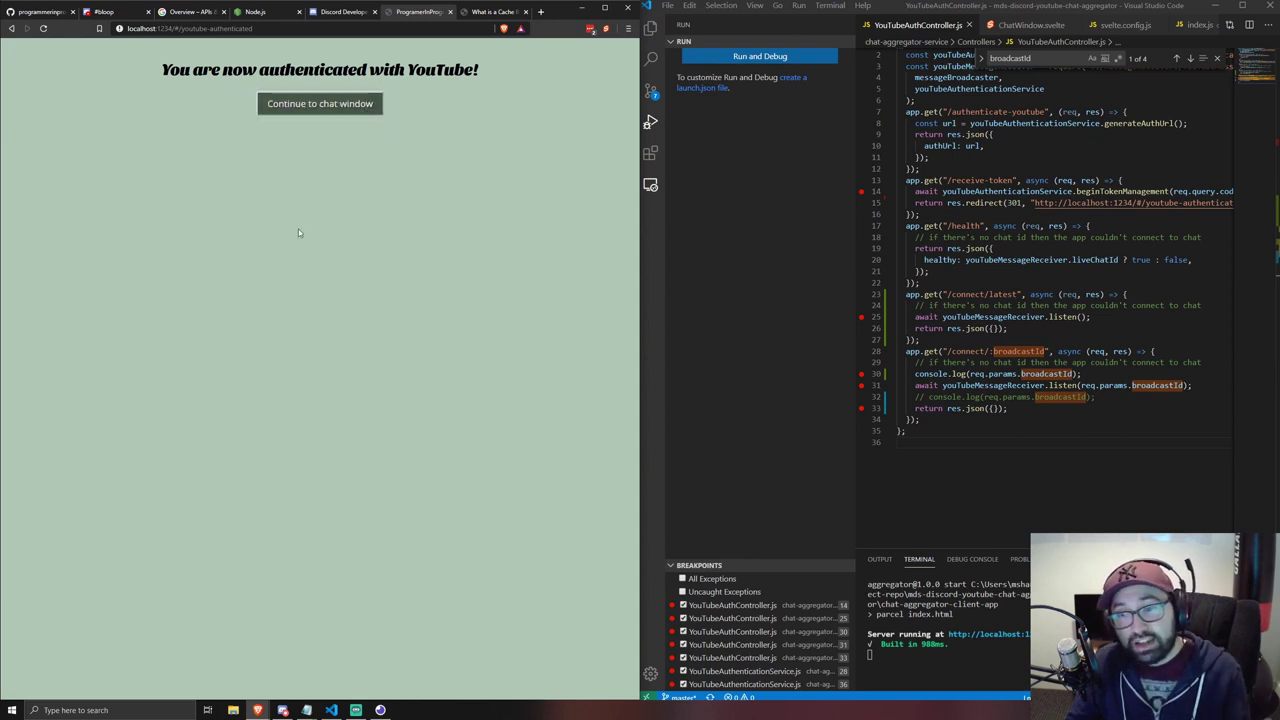
left_click(322, 109)
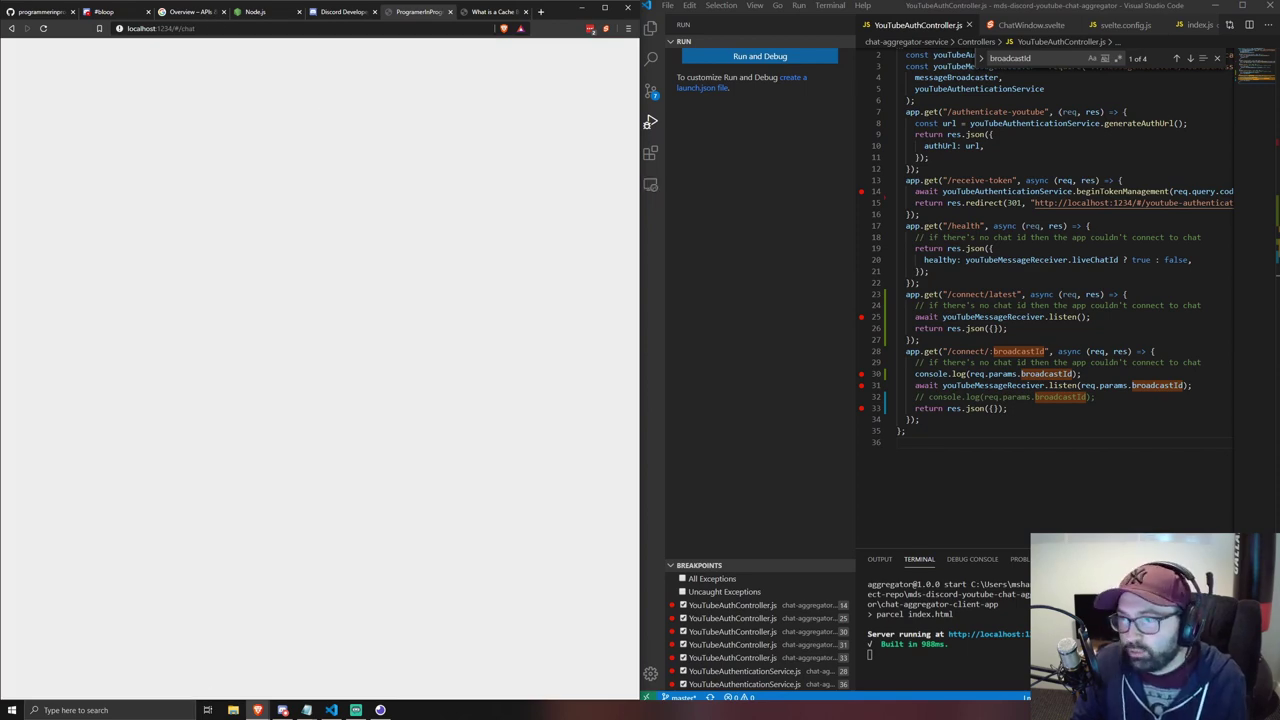
- Send "hello i am typing from my youtube livestream" in the live chat in YouTube Studio and return to the aggregator's chat window
key("alt+Tab")
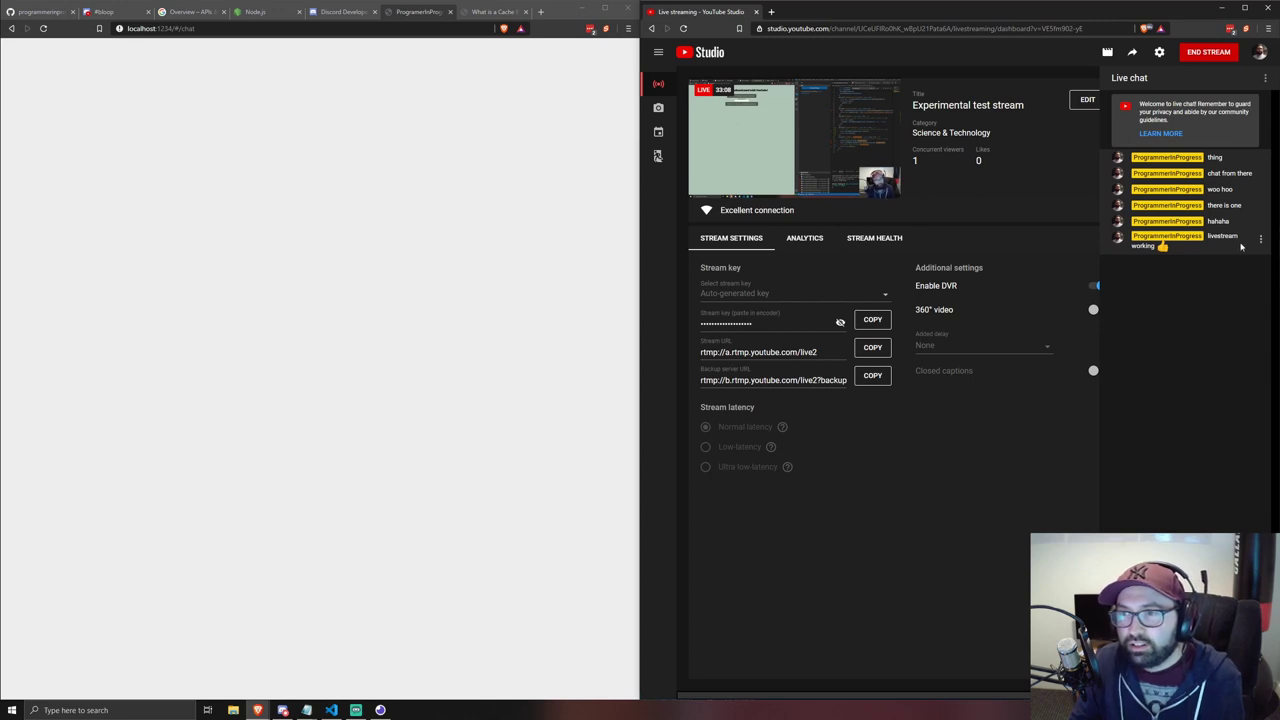
left_click(258, 264)
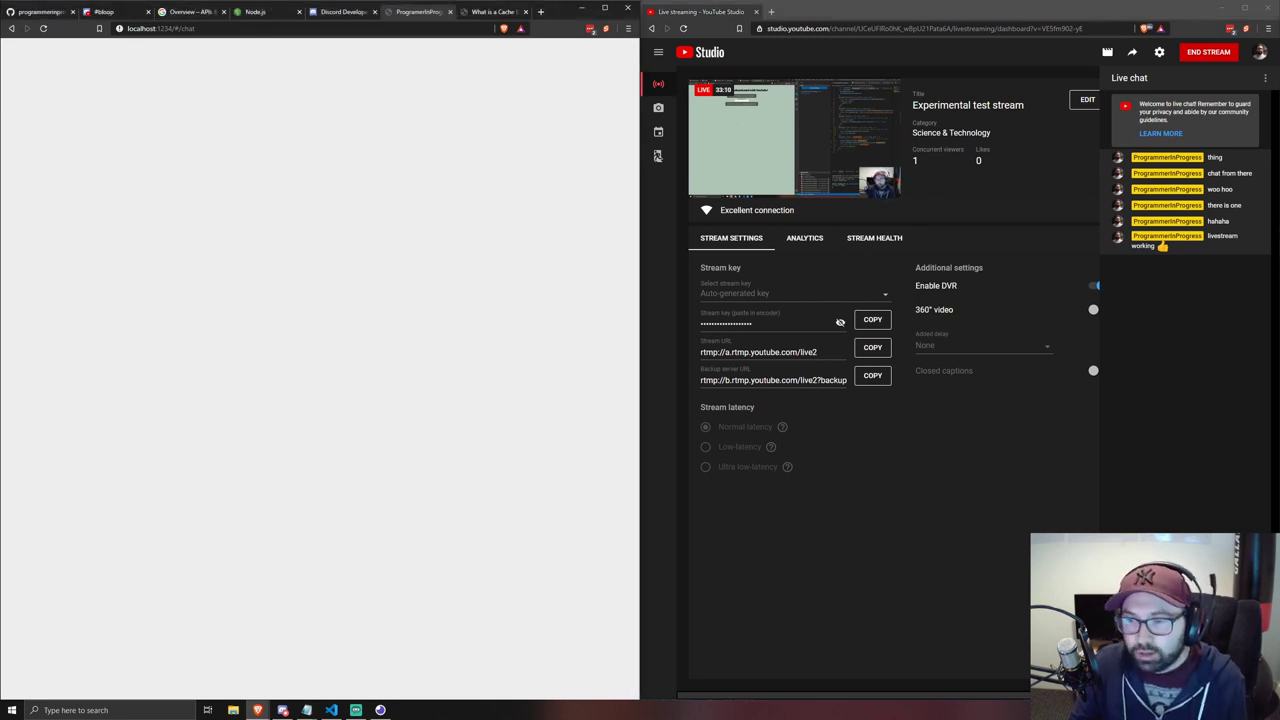
key("alt+Tab")
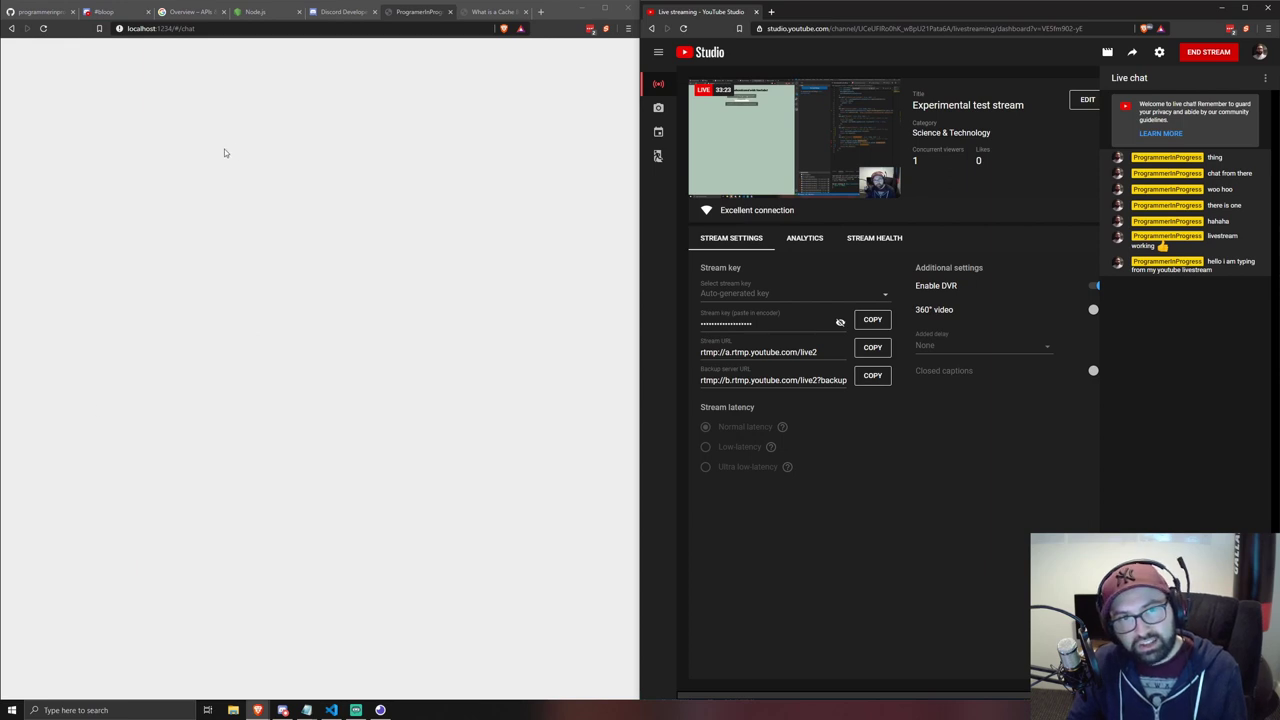
left_click(383, 420)
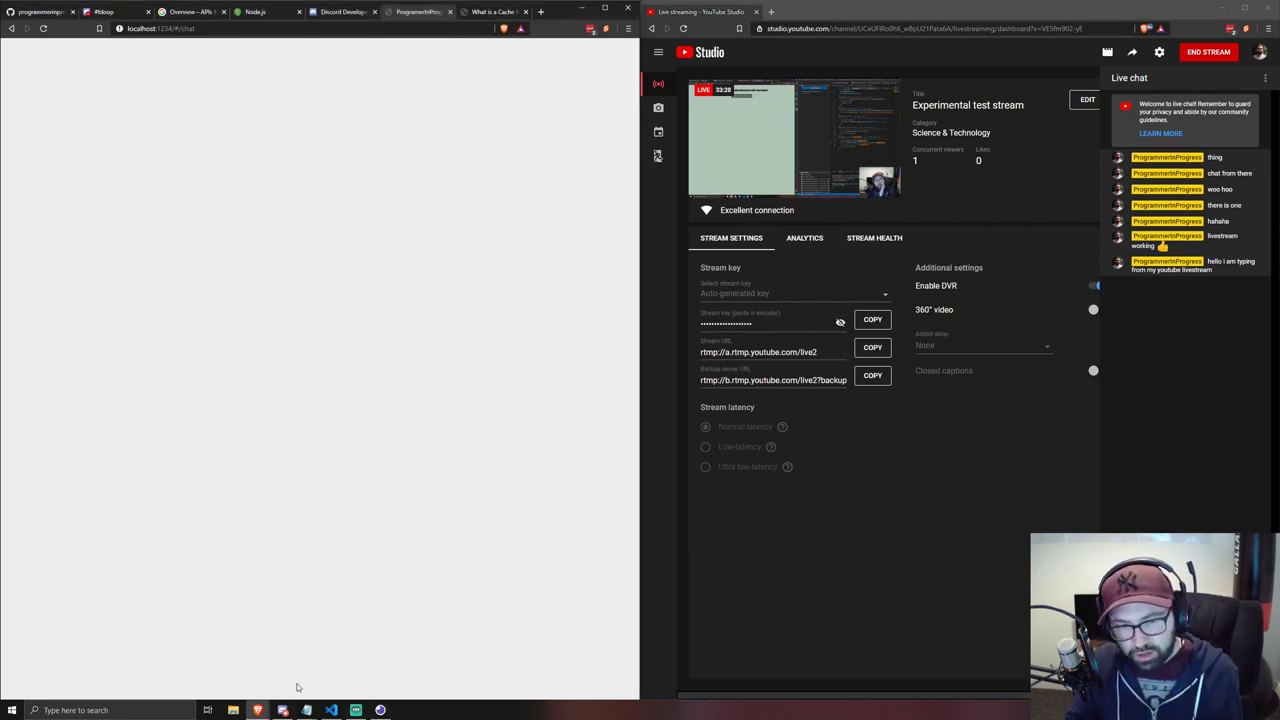
- Switch to Discord and send "message from discord" in the bloop channel of the pips test channel 2 server
mouse_move(284, 712)
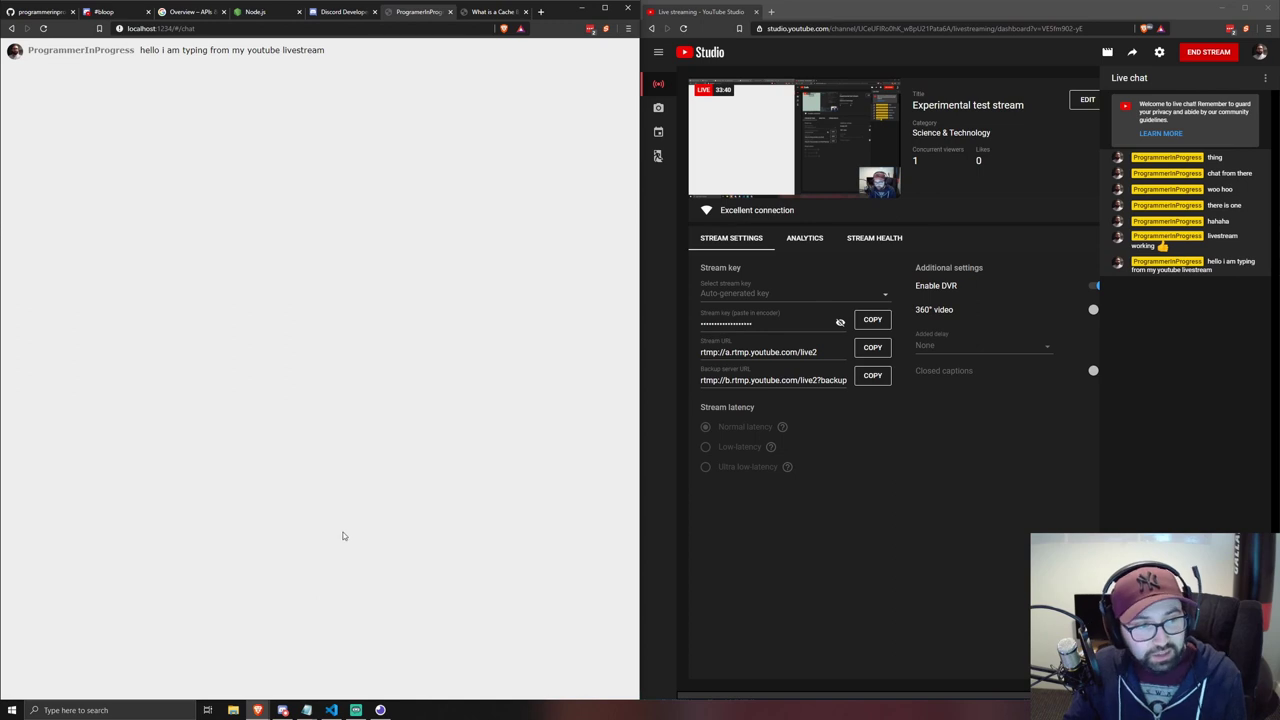
left_click(283, 709)
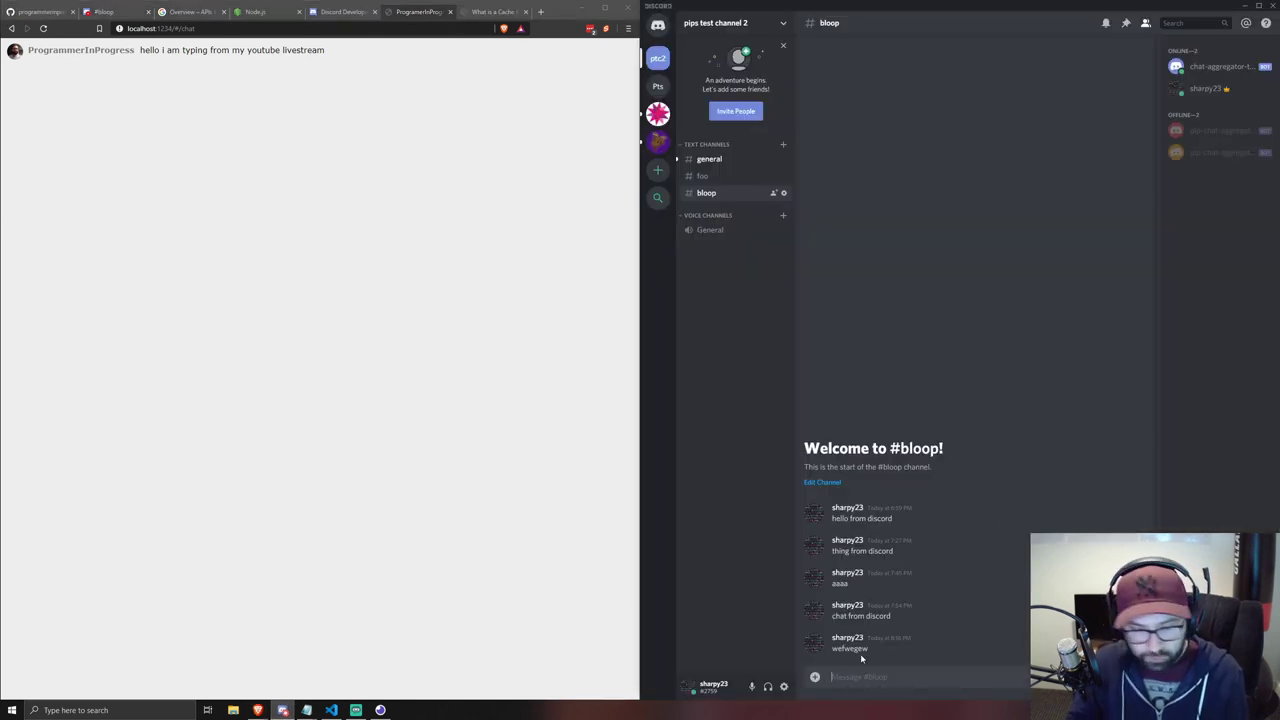
type("message from ")
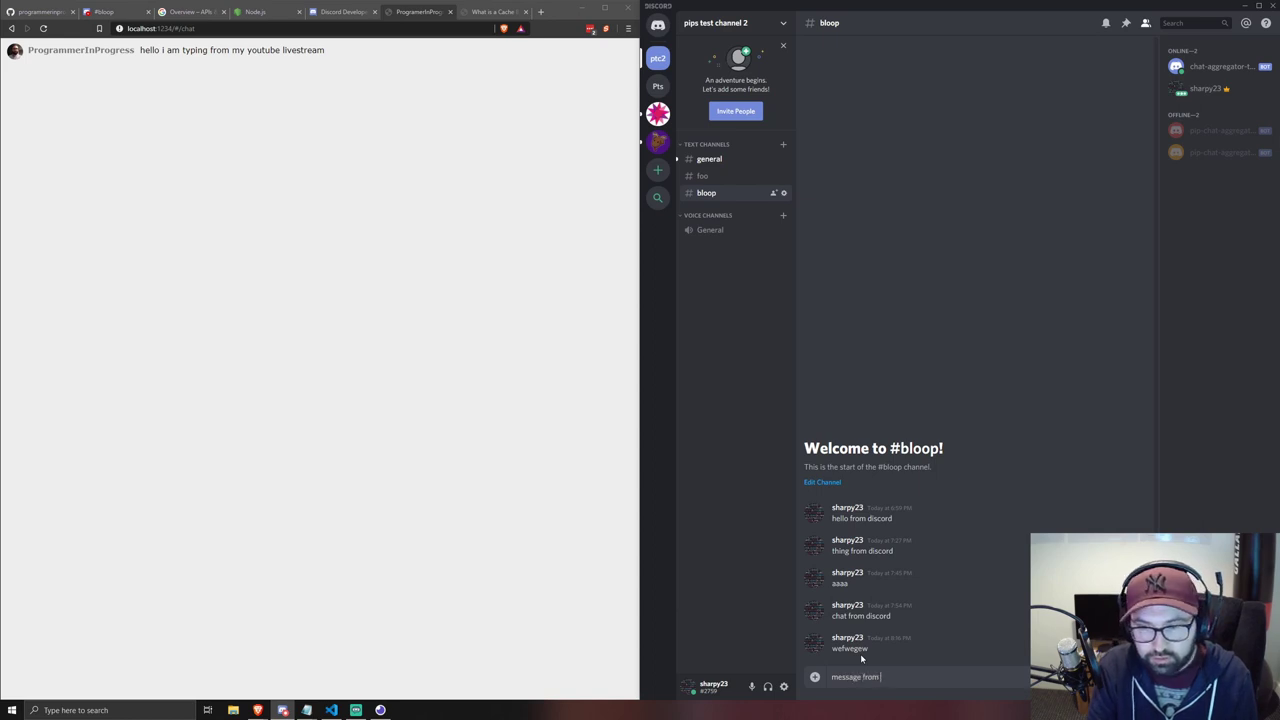
type("discord")
key("Return")
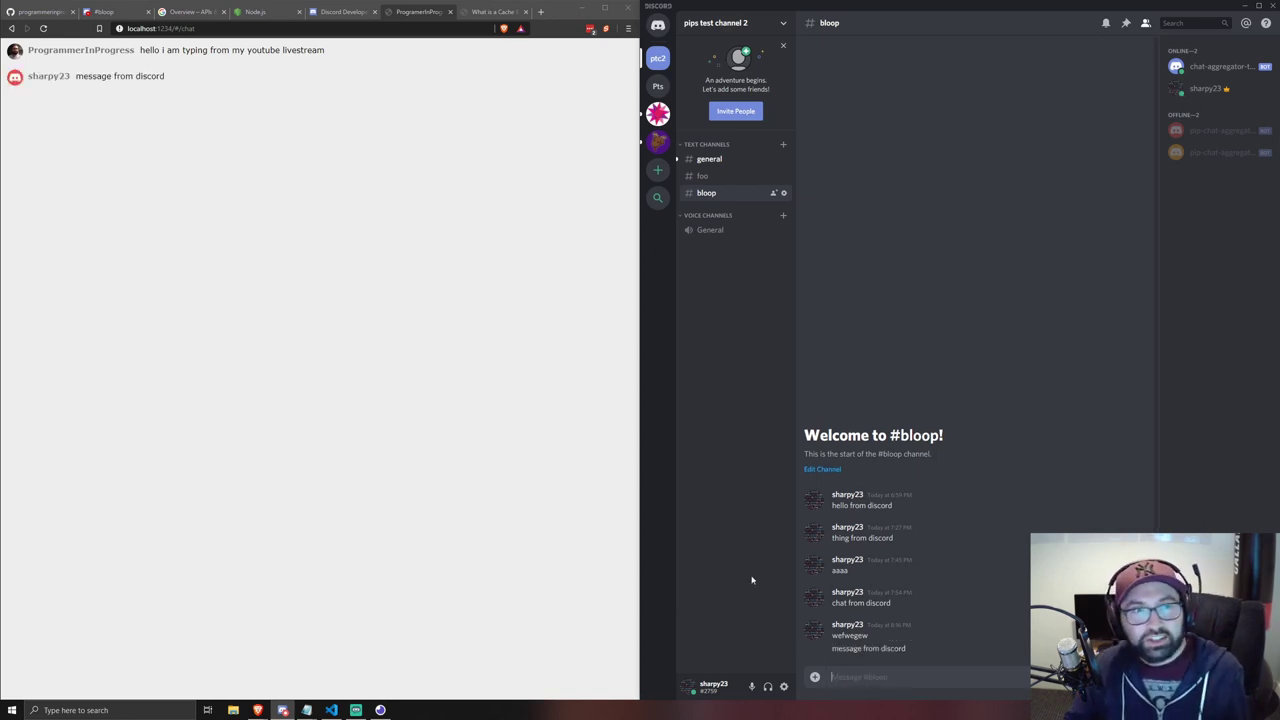
- Log in with Google again from the aggregator's welcome page and choose the YouTube brand account
left_click(371, 530)
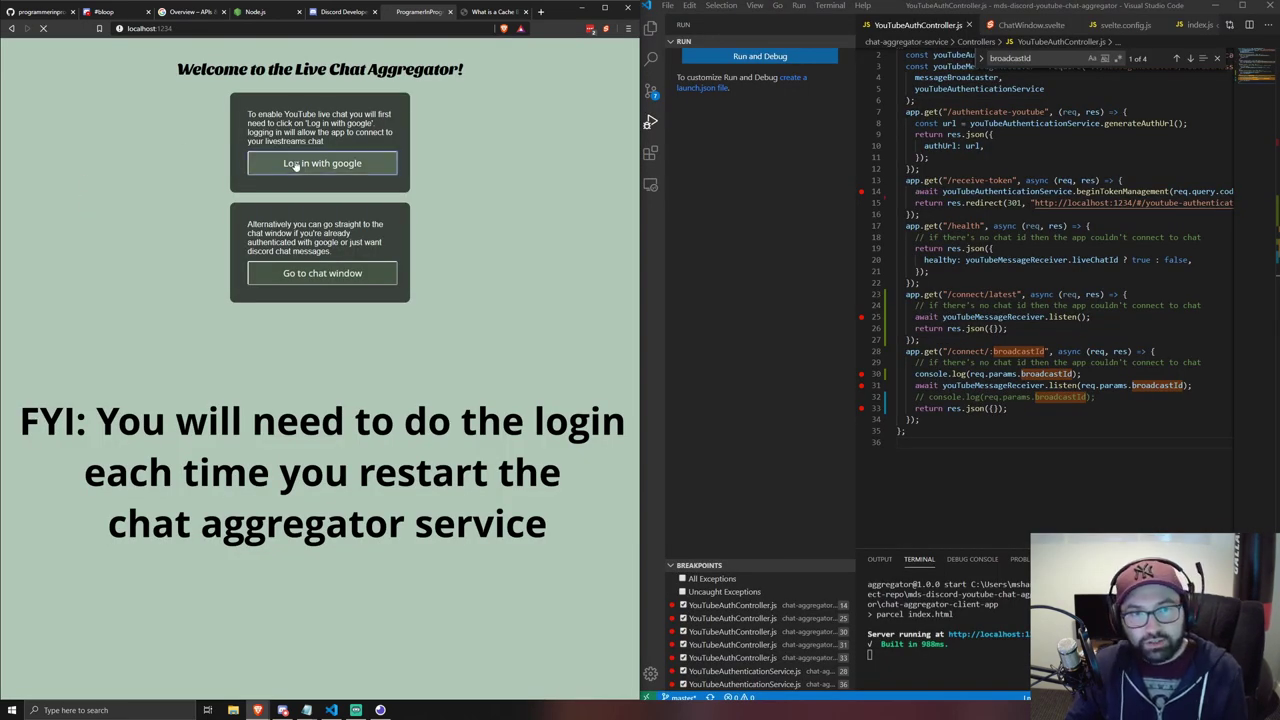
left_click(295, 166)
left_click(318, 398)
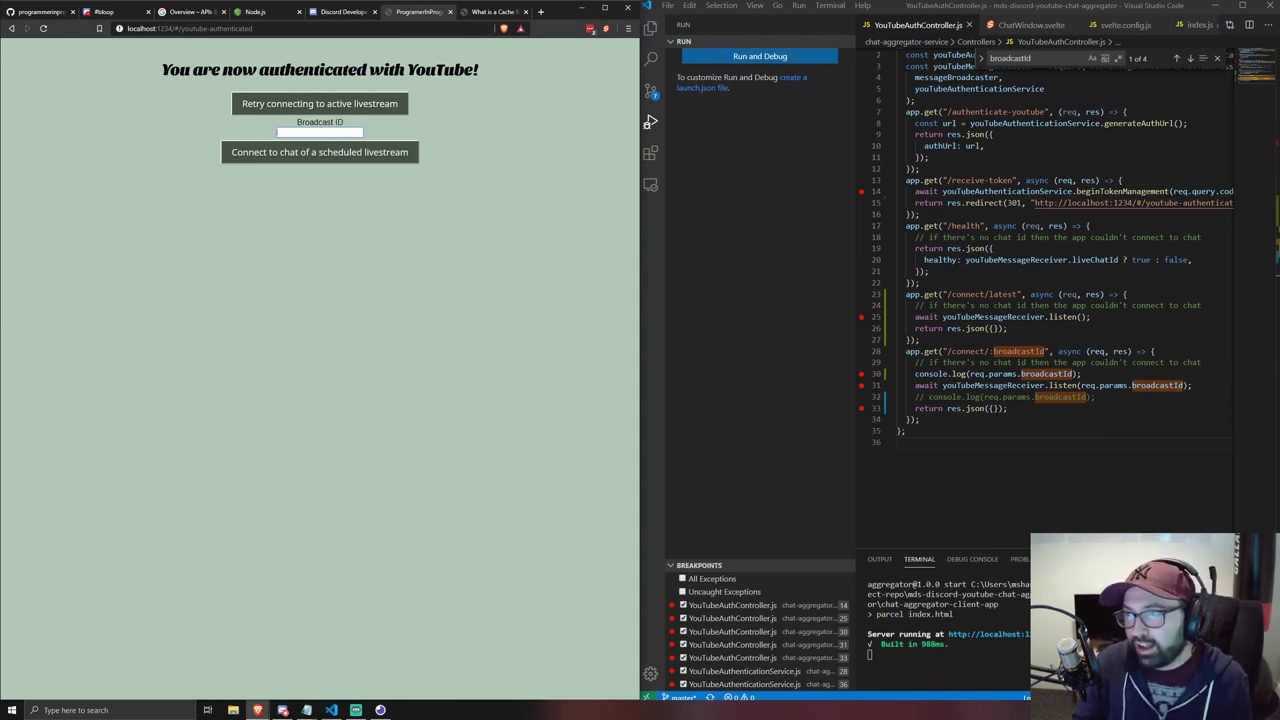
- Switch to the YouTube page of the scheduled "Experimental test stream" and copy the video ID from its address
left_click(321, 127)
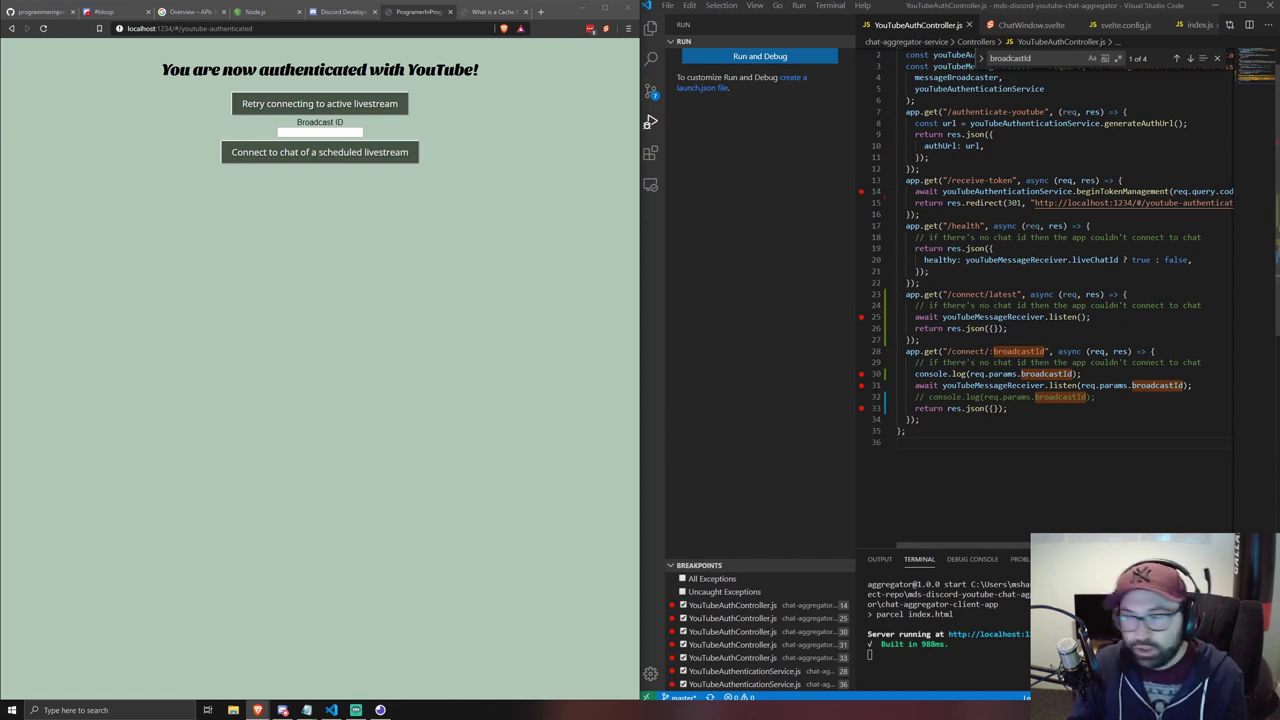
key("alt+Tab")
left_click_drag(1279, 24, 1279, 106)
left_click_drag(815, 107, 1278, 100)
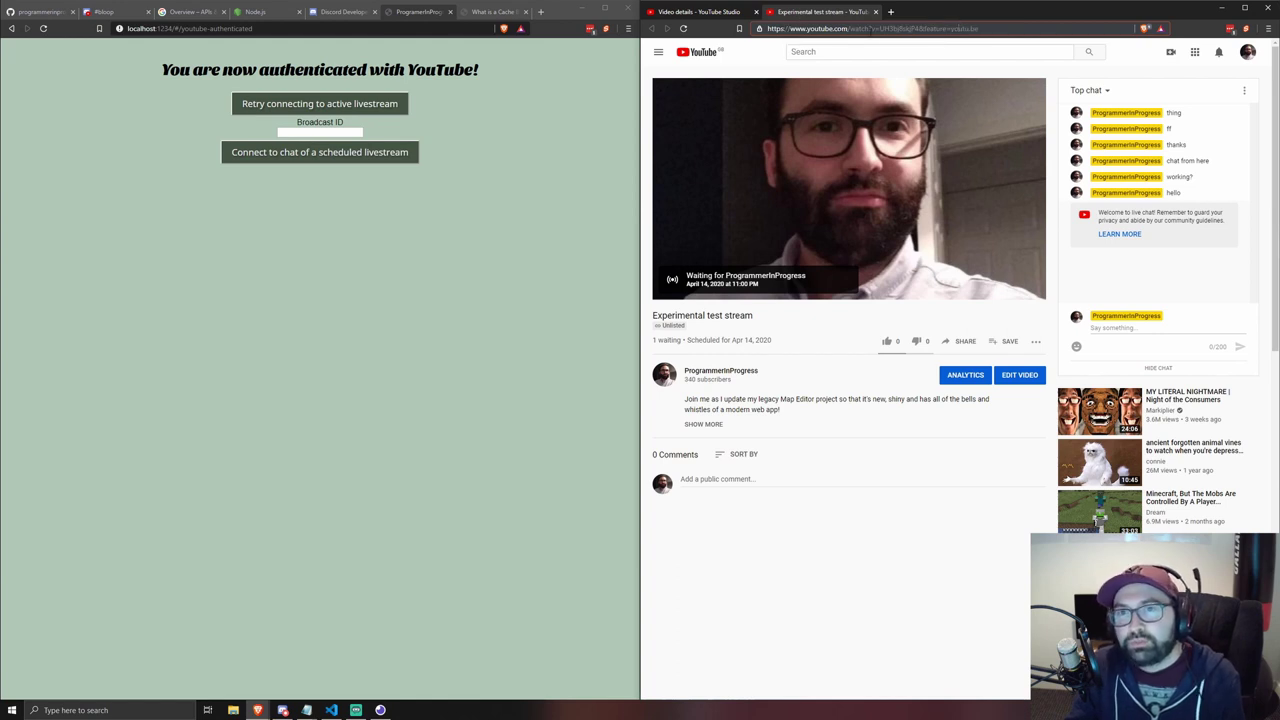
double_click(886, 28)
left_click(874, 28)
left_click_drag(879, 28, 918, 30)
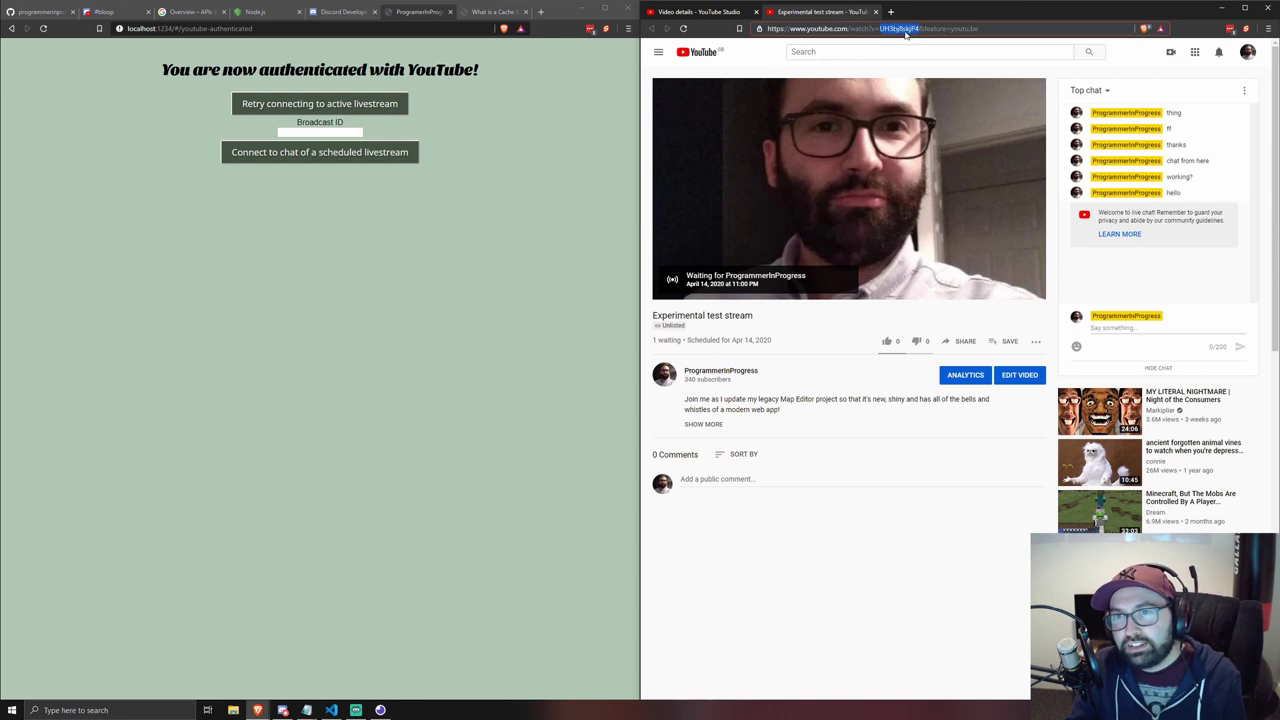
key("ctrl+c")
- Enter the copied video ID as the aggregator's Broadcast ID, connect to the scheduled livestream's chat and continue to the chat window
left_click(335, 131)
key("ctrl+v")
left_click(378, 163)
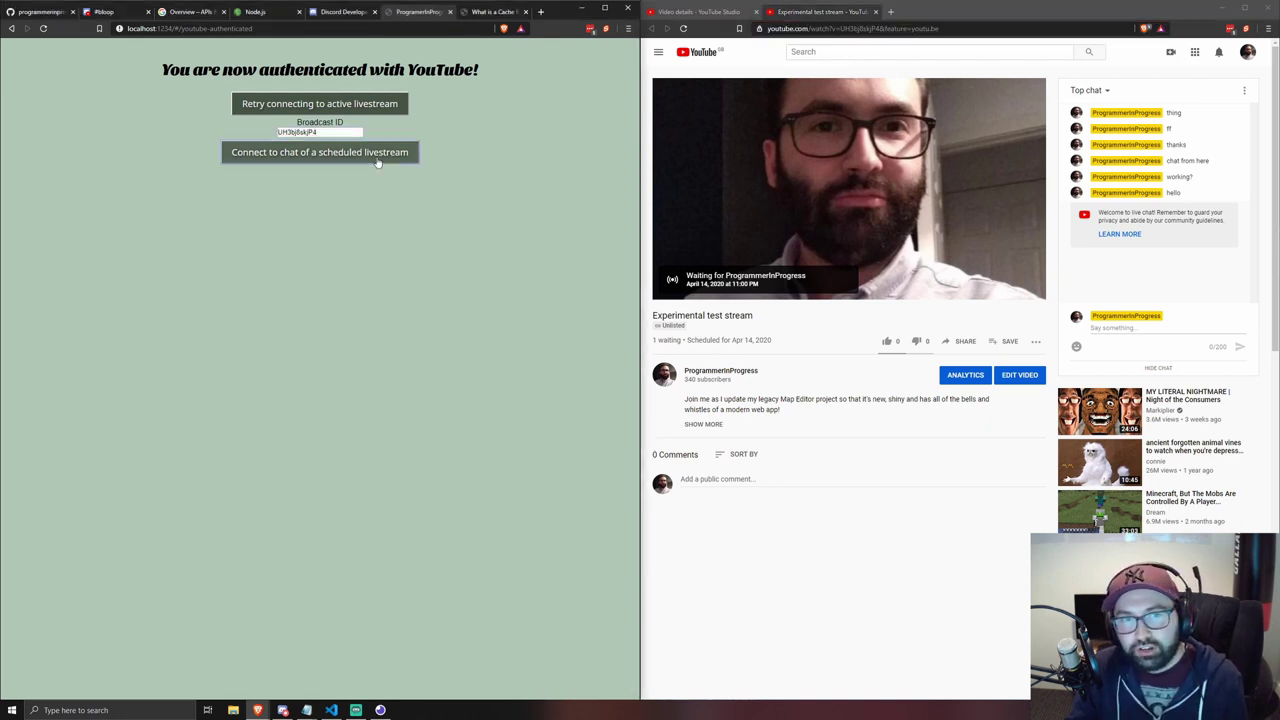
left_click(311, 104)
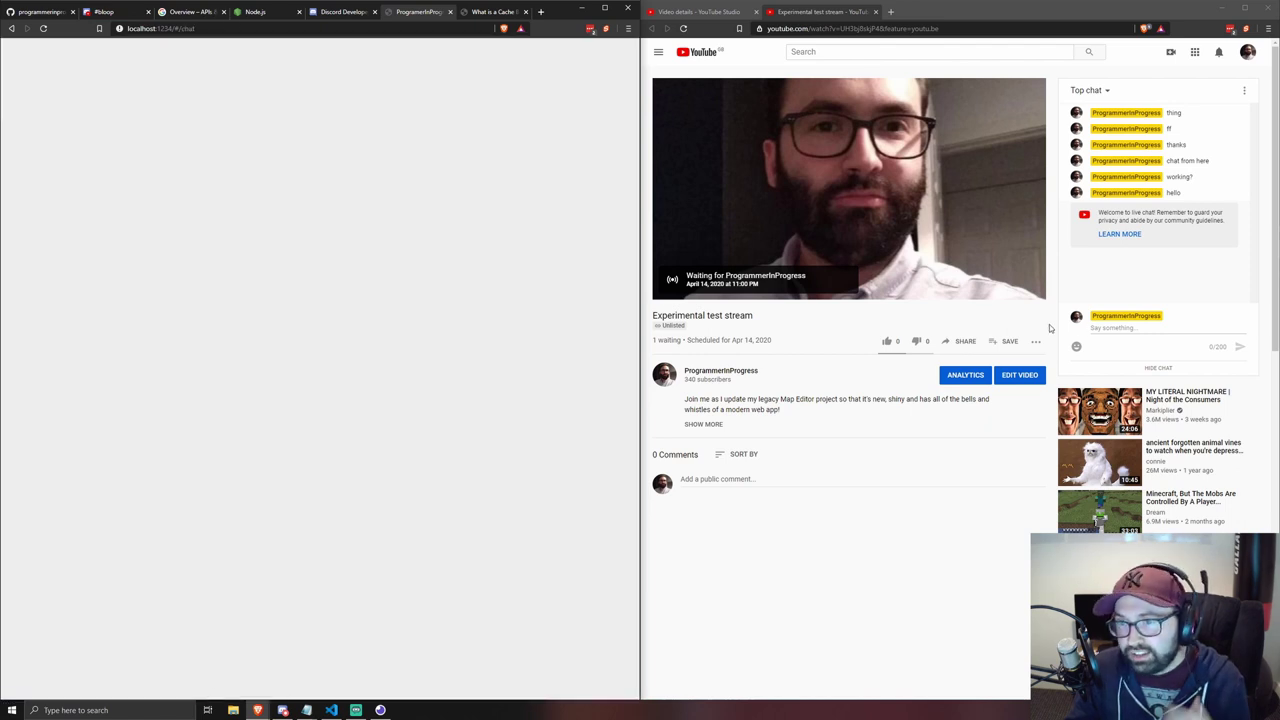
- Send "hello world" in the YouTube live chat of the "Experimental test stream"
left_click(1136, 318)
key("Return")
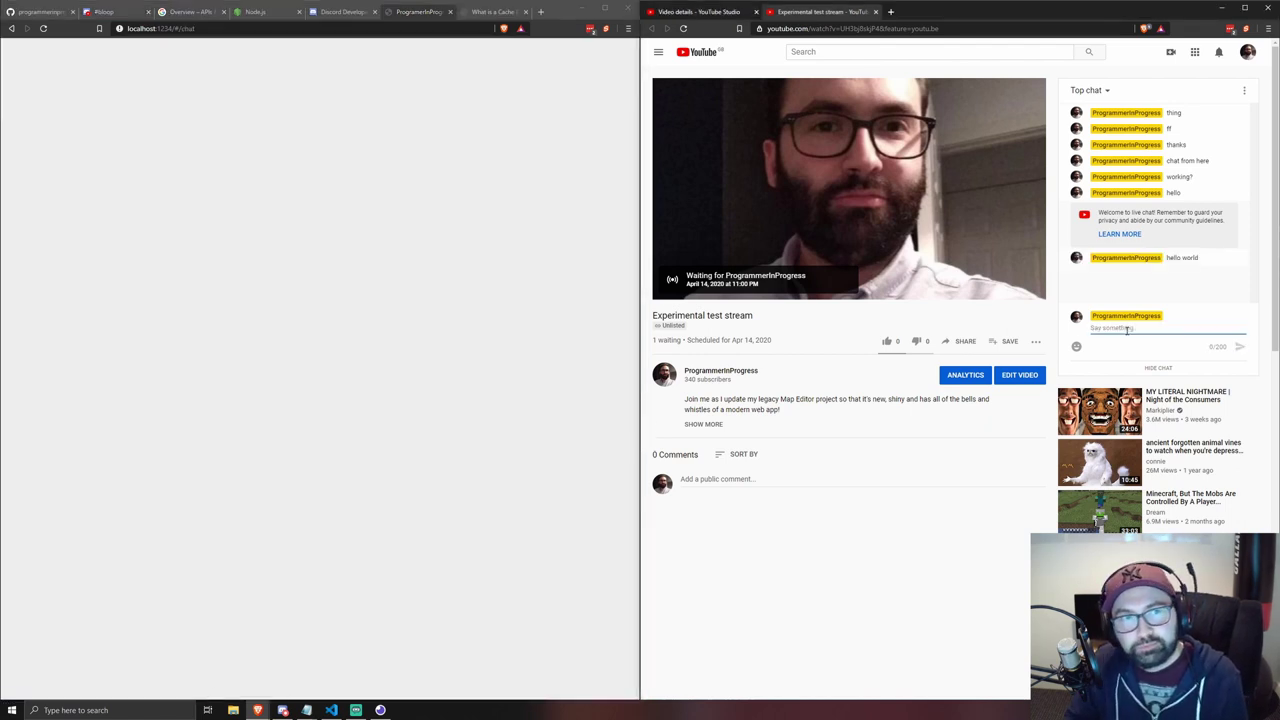
- Switch to Discord, send "also from discord" in the bloop channel of pips test channel 2, and return to the YouTube stream page
left_click(282, 710)
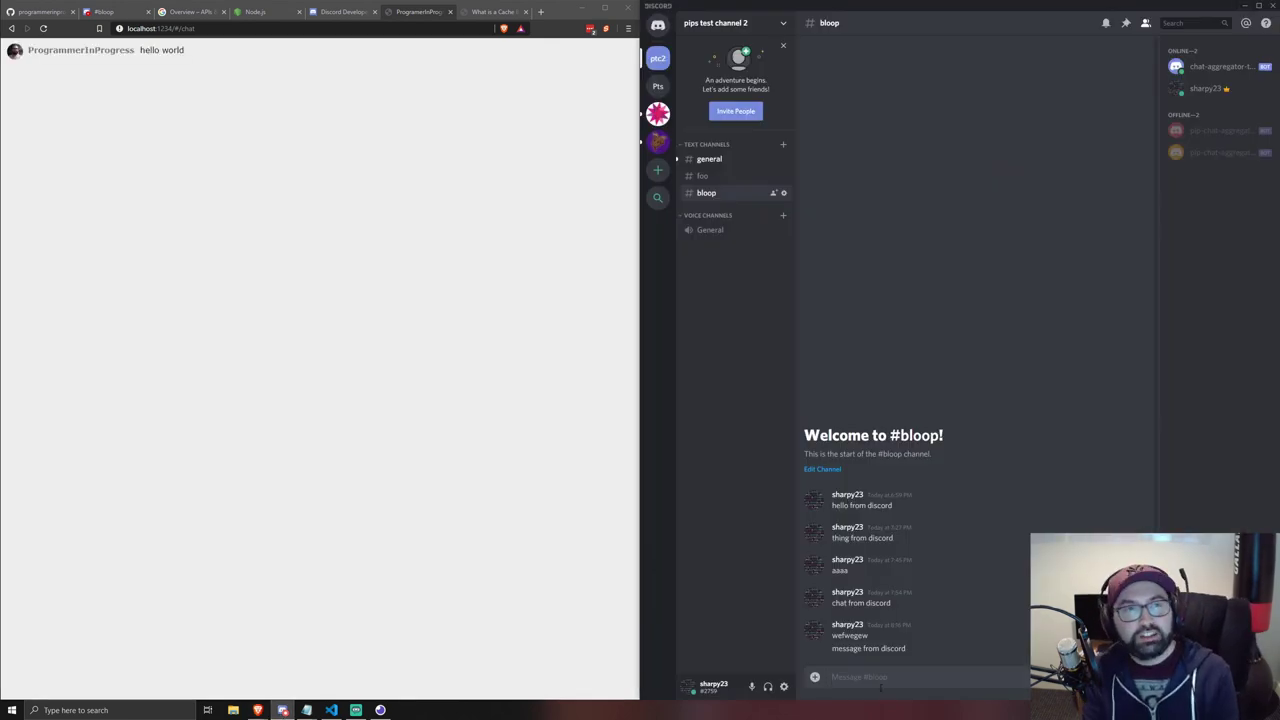
type("also fro")
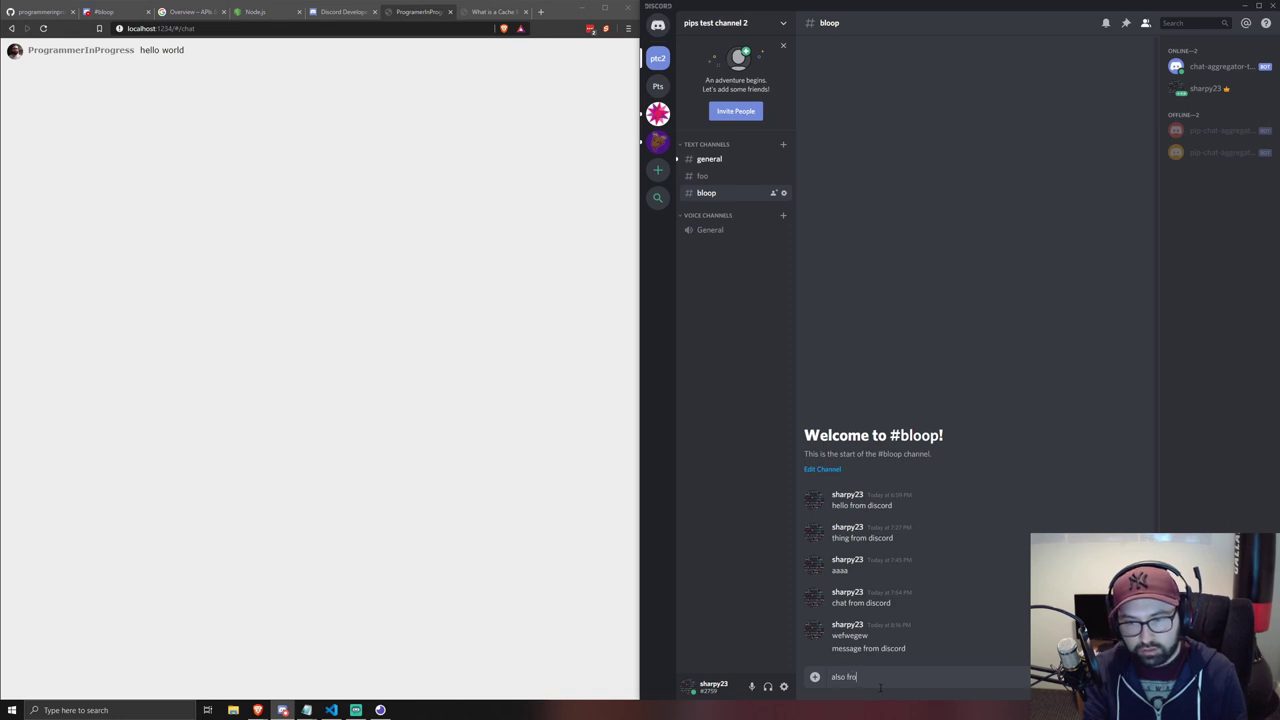
type("m discord")
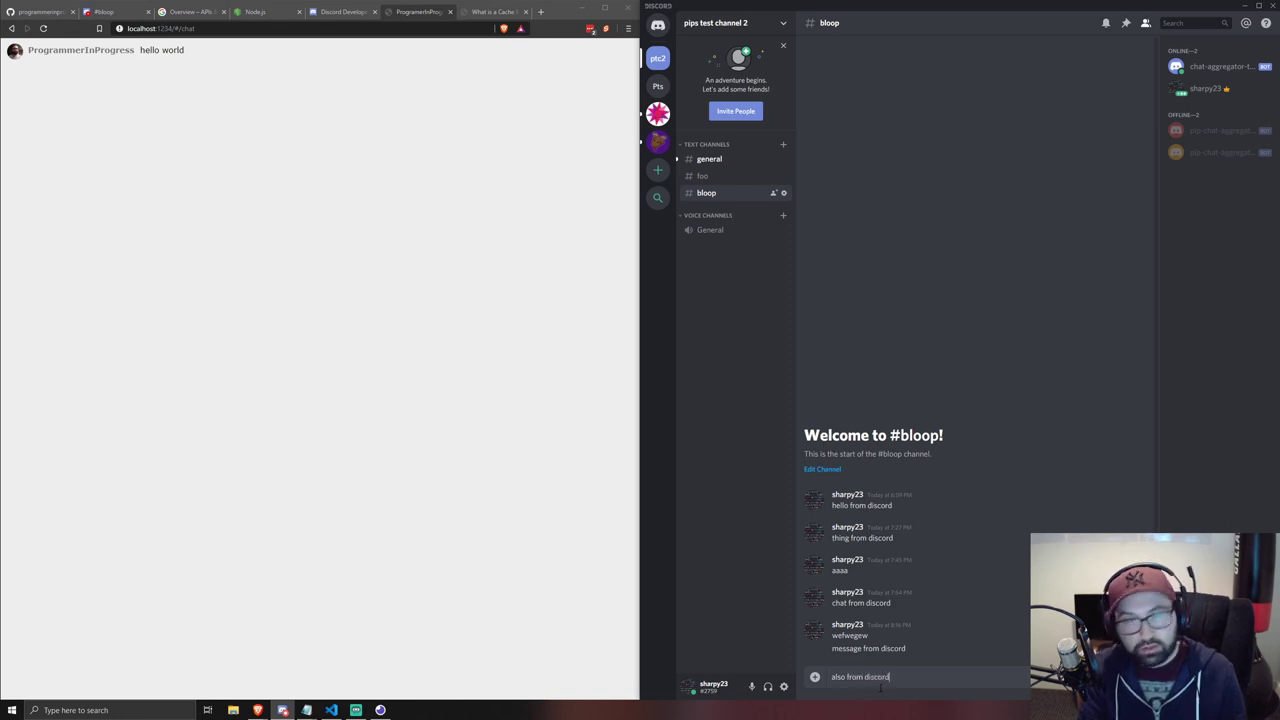
key("Return")
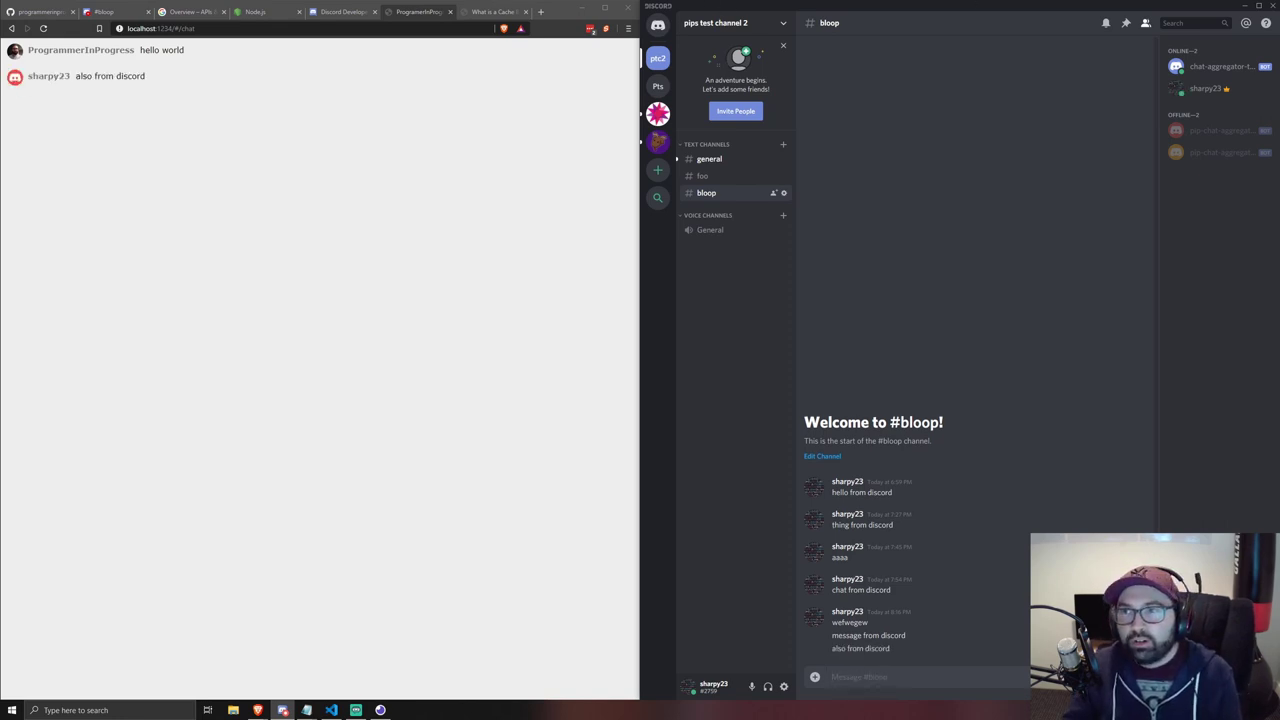
left_click(1244, 6)
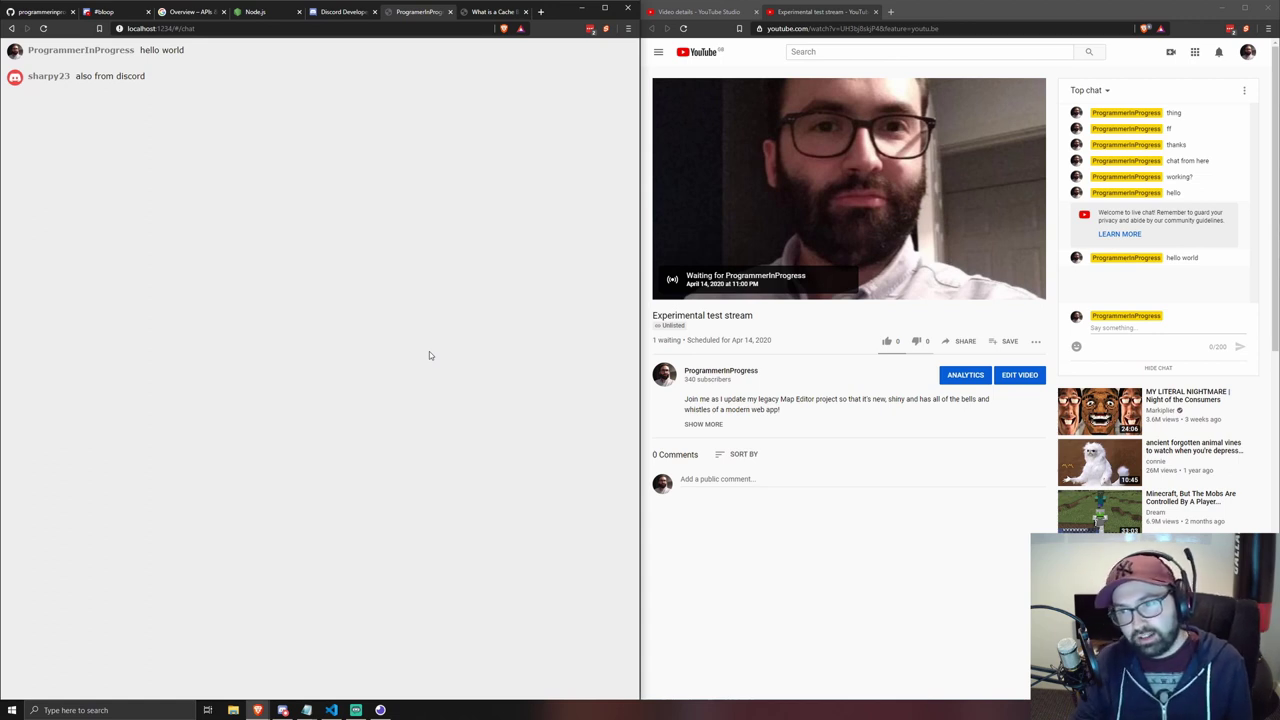
left_click_drag(196, 151, 230, 170)
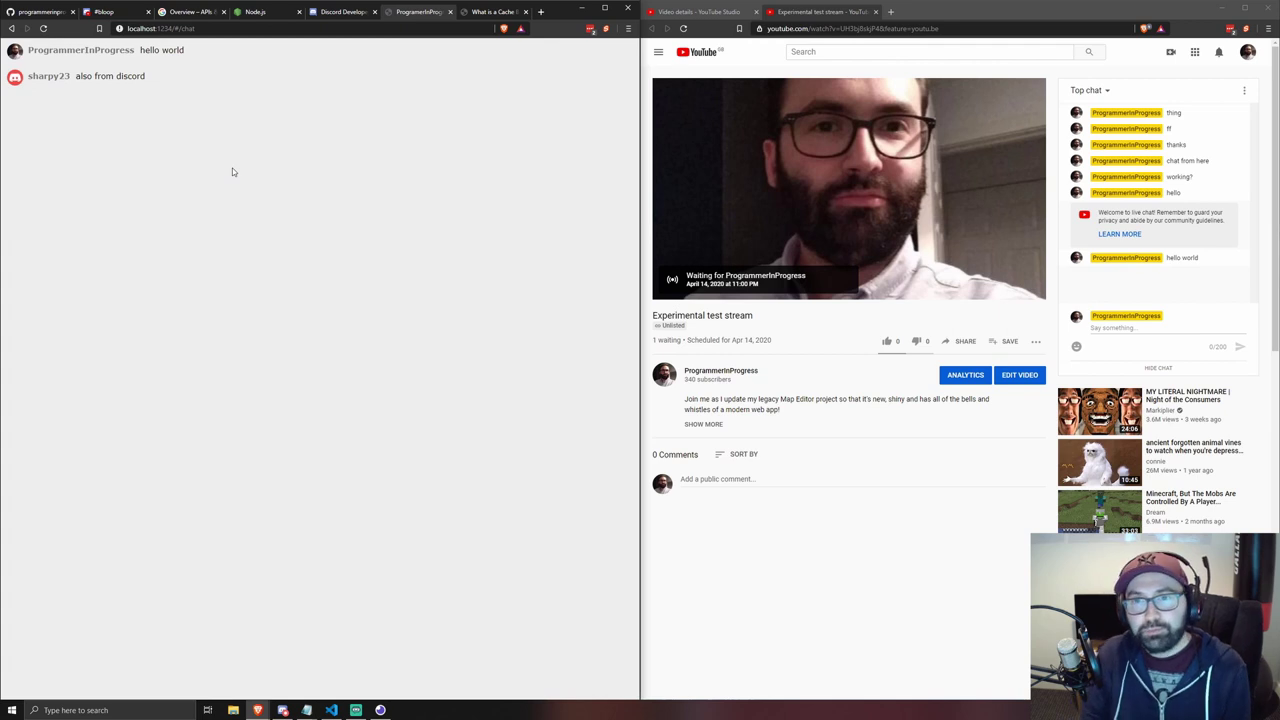